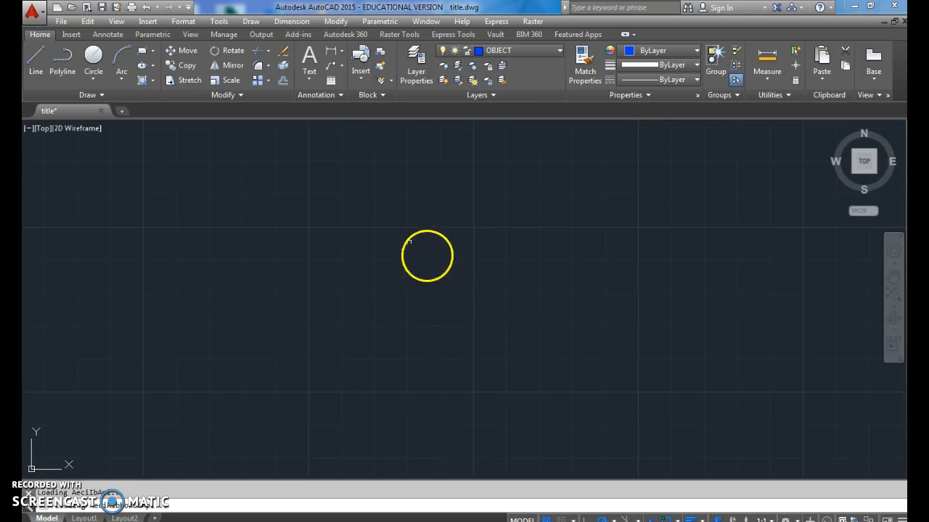
Draw a horizontal centre line 3.75 units long on the CENTER layer.
{"action": "left_click", "coordinate": [93, 57]}
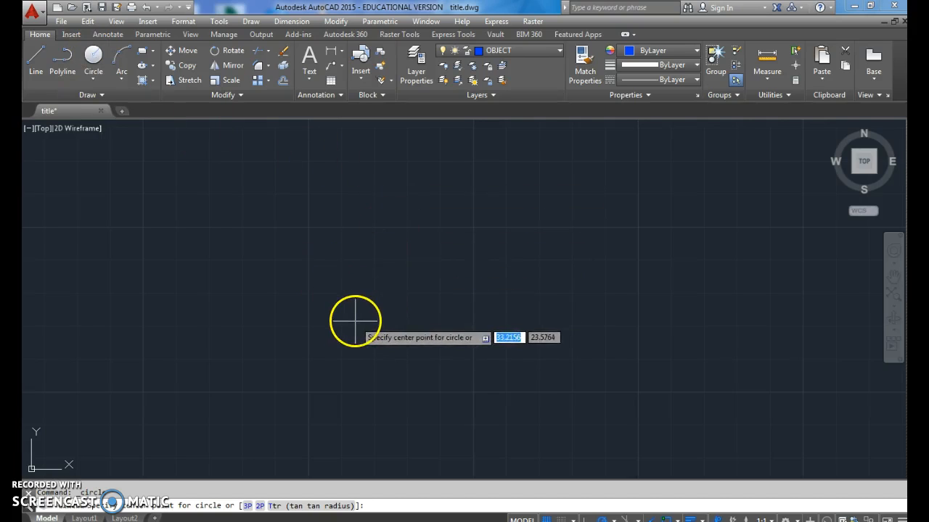
{"action": "left_click", "coordinate": [527, 51]}
{"action": "left_click", "coordinate": [508, 78]}
{"action": "left_click", "coordinate": [35, 58]}
{"action": "left_click", "coordinate": [378, 291]}
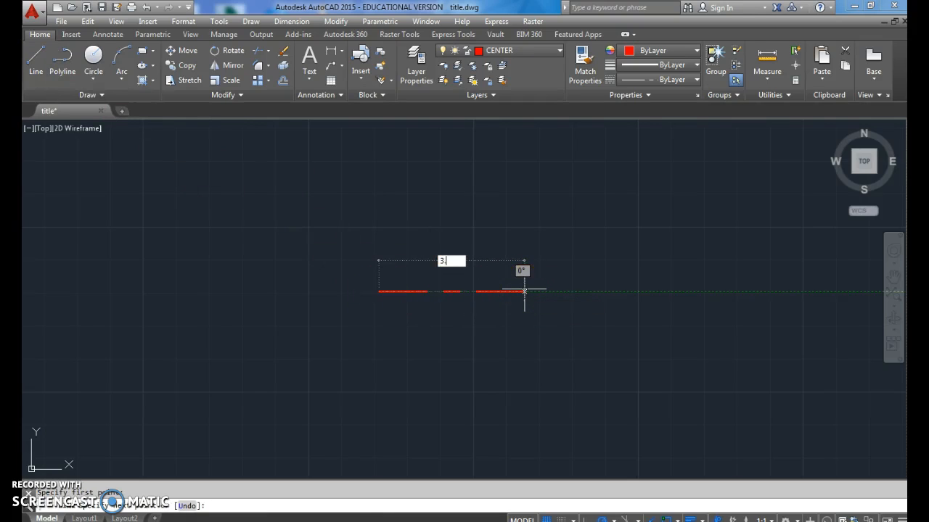
{"action": "key", "text": "Return"}
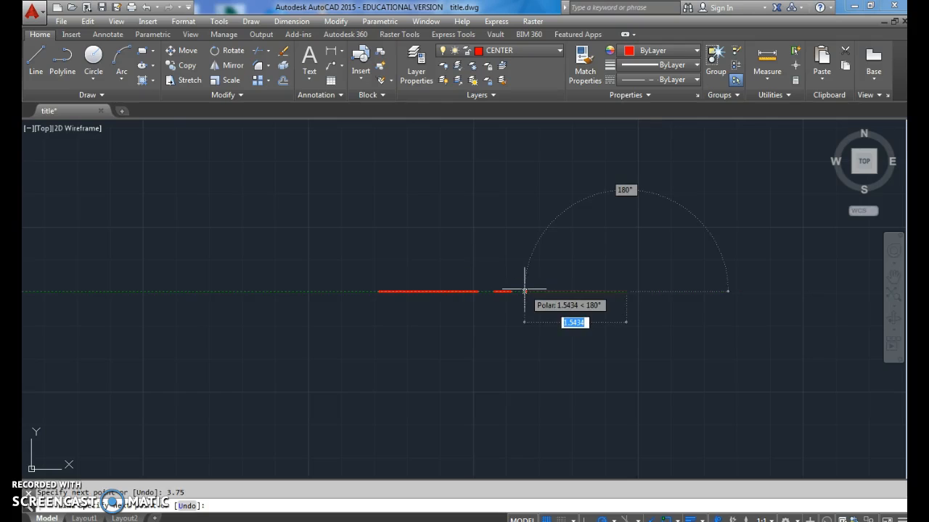
{"action": "key", "text": "Return"}
Draw a 2.5-diameter circle on the OBJECT layer, centred on the left end of the centre line.
{"action": "left_click", "coordinate": [522, 53]}
{"action": "left_click", "coordinate": [508, 136]}
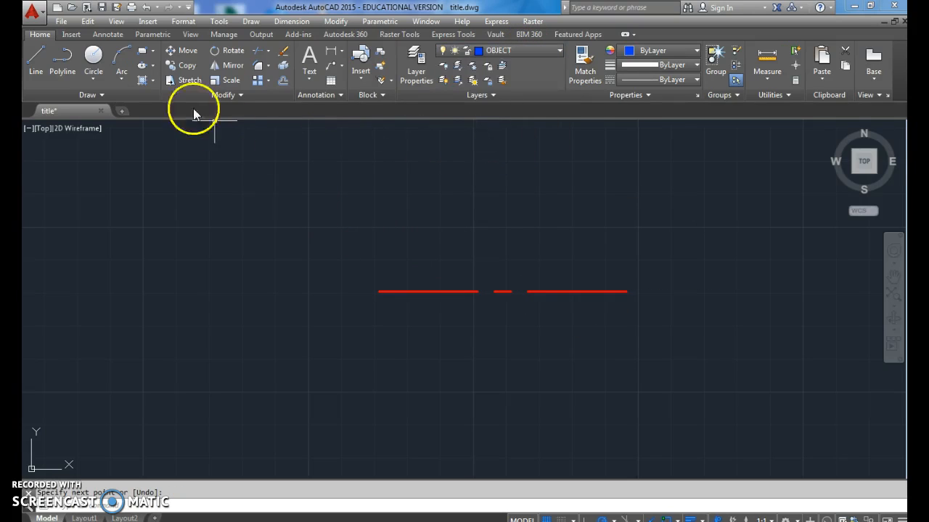
{"action": "left_click", "coordinate": [105, 60]}
{"action": "left_click", "coordinate": [94, 79]}
{"action": "left_click", "coordinate": [118, 124]}
{"action": "left_click", "coordinate": [378, 292]}
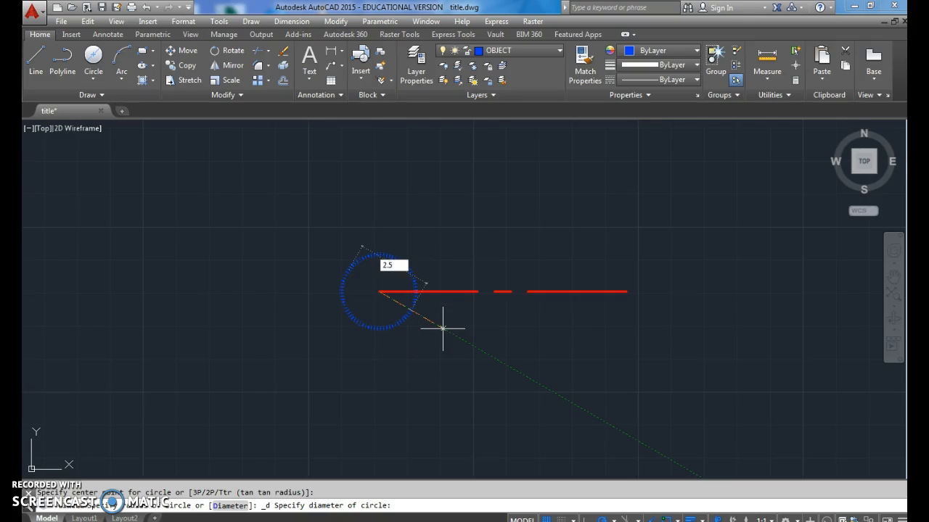
{"action": "key", "text": "Return"}
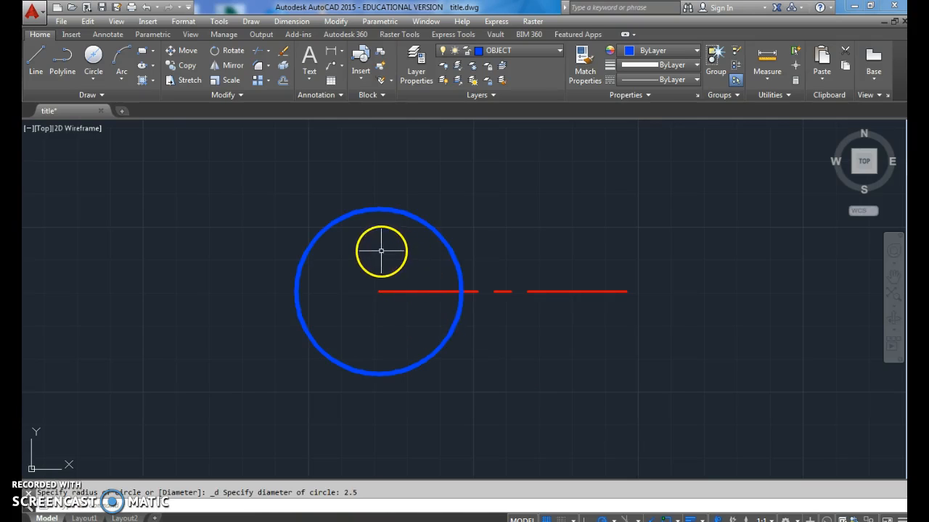
Copy the centre line straight up to a position above the circle, using its left end as base point.
{"action": "mouse_move", "coordinate": [433, 277]}
{"action": "middle_mouse_down"}
{"action": "mouse_move", "coordinate": [373, 306]}
{"action": "mouse_move", "coordinate": [368, 334]}
{"action": "middle_mouse_up"}
{"action": "scroll", "coordinate": [369, 313], "scroll_direction": "down", "scroll_amount": 2}
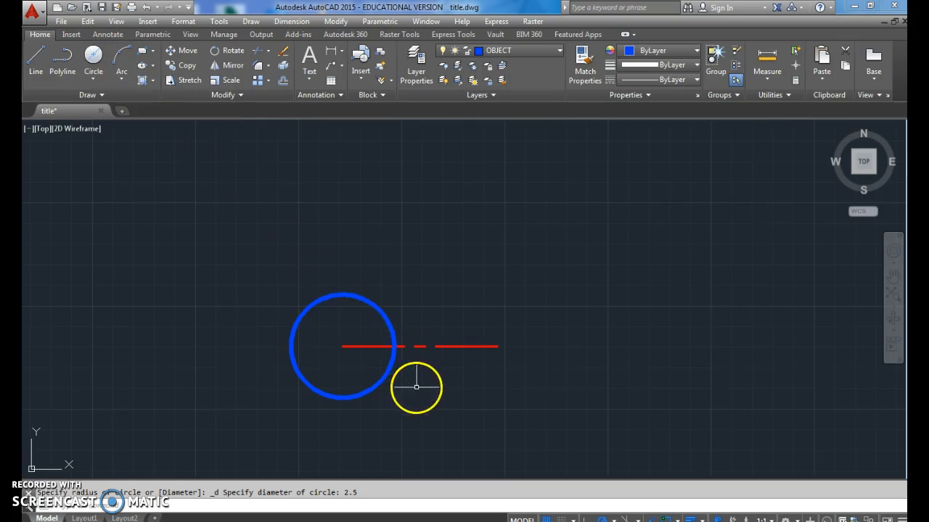
{"action": "left_click", "coordinate": [460, 366]}
{"action": "left_click", "coordinate": [436, 326]}
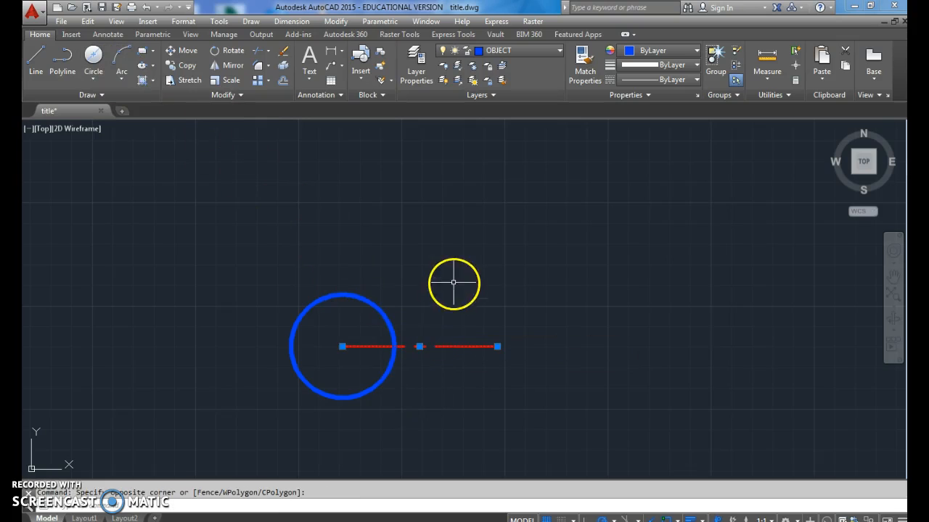
{"action": "key", "text": "Escape"}
{"action": "left_click", "coordinate": [183, 70]}
{"action": "left_click", "coordinate": [341, 346]}
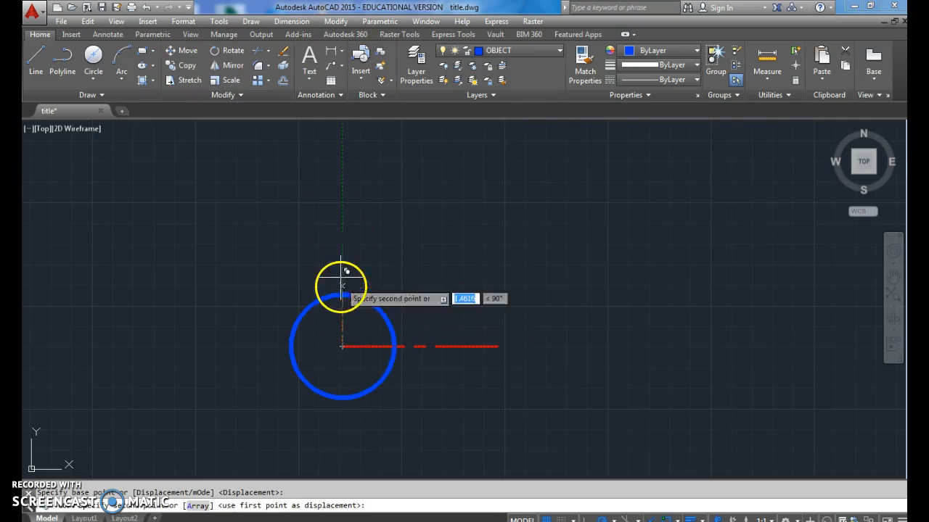
{"action": "left_click", "coordinate": [341, 208]}
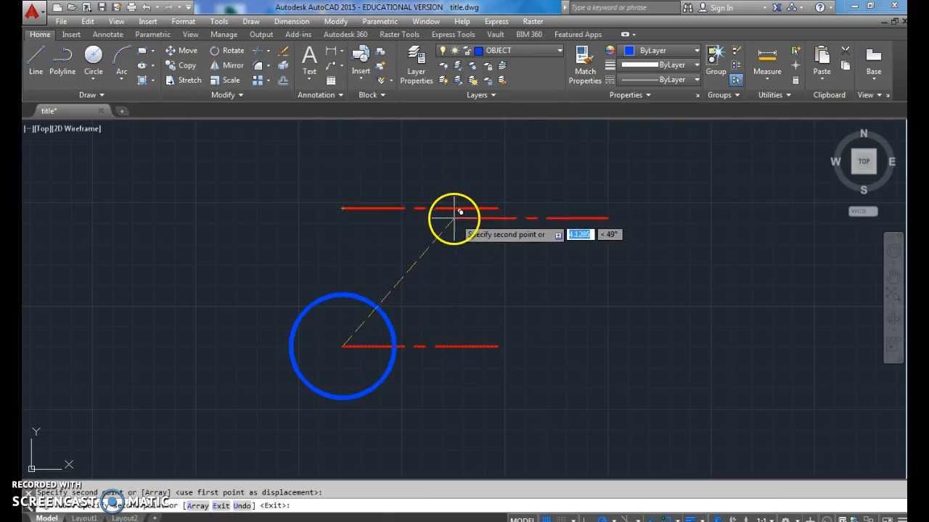
{"action": "key", "text": "Escape"}
Copy the circle from its centre to the right end of the upper centre line.
{"action": "left_click", "coordinate": [325, 311]}
{"action": "left_click", "coordinate": [282, 290]}
{"action": "left_click", "coordinate": [184, 65]}
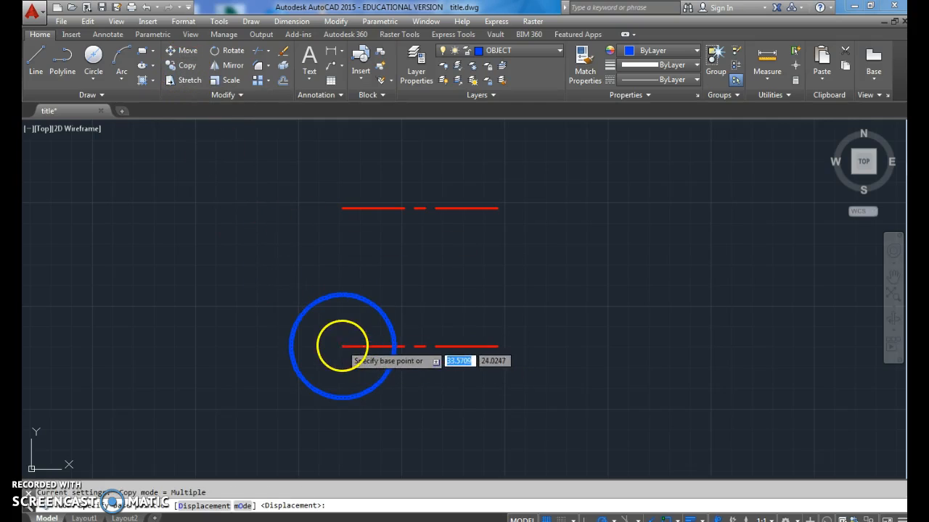
{"action": "left_click", "coordinate": [342, 346]}
{"action": "left_click", "coordinate": [497, 208]}
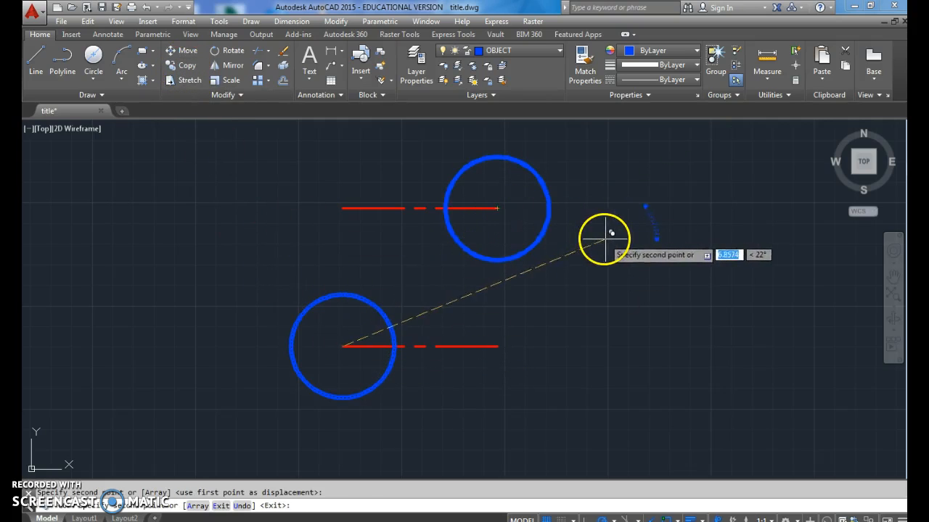
{"action": "key", "text": "Escape"}
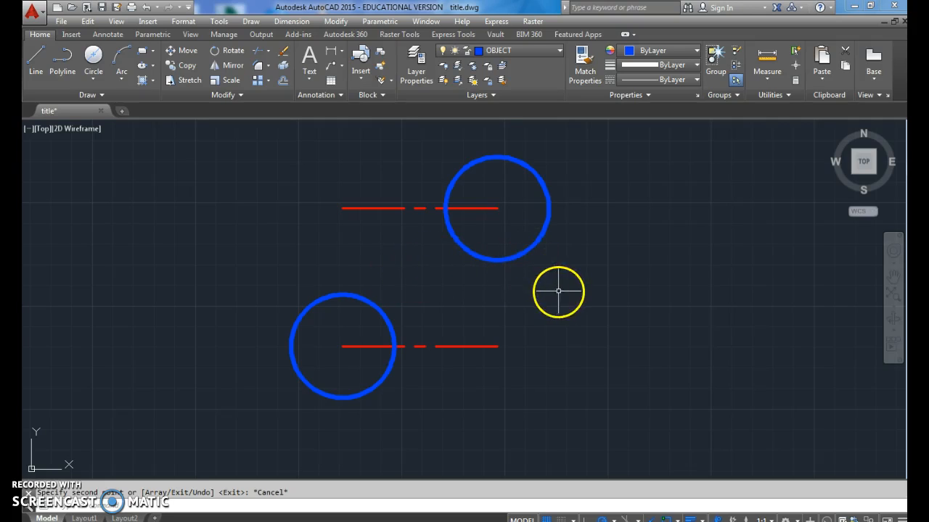
Draw the lower outline from the circle's top quadrant right to align with the upper circle's right edge, 2.5 down, and back to its bottom quadrant.
{"action": "left_click", "coordinate": [42, 55]}
{"action": "left_click", "coordinate": [343, 294]}
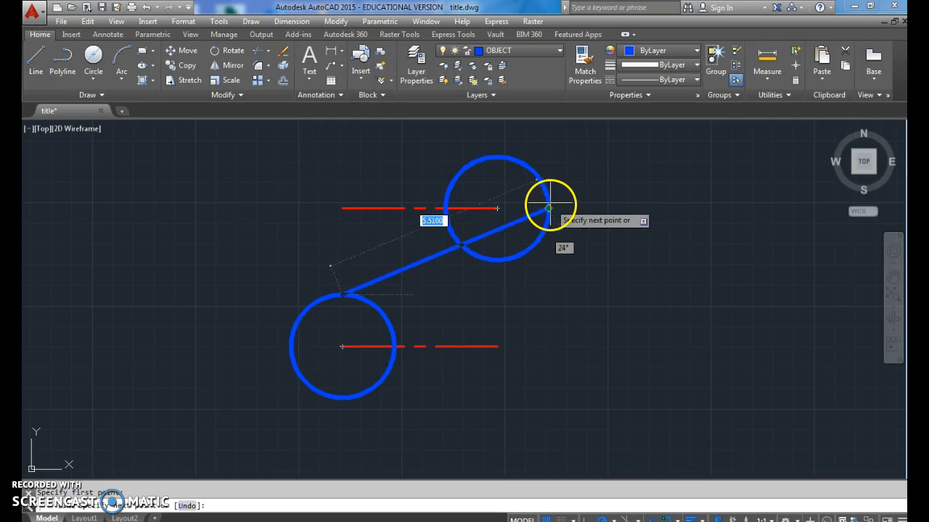
{"action": "left_click", "coordinate": [548, 294]}
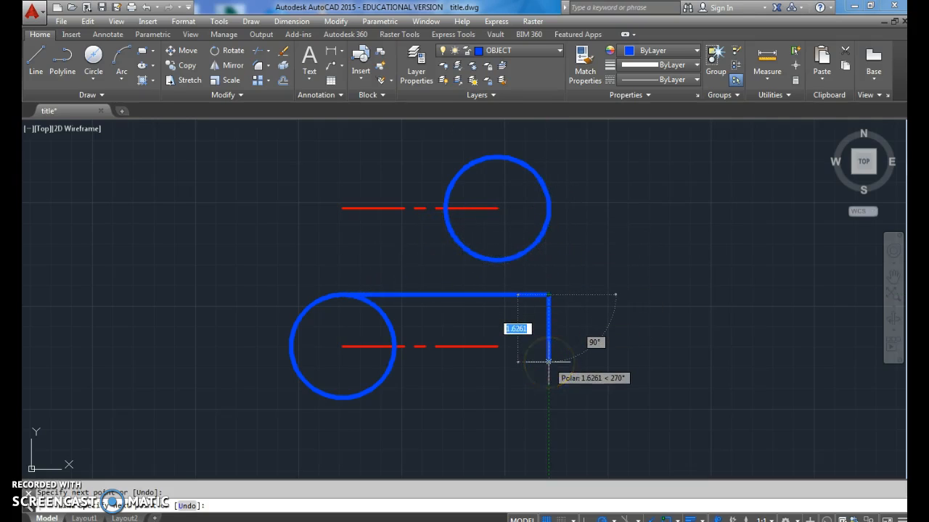
{"action": "type", "text": "2.5"}
{"action": "key", "text": "Return"}
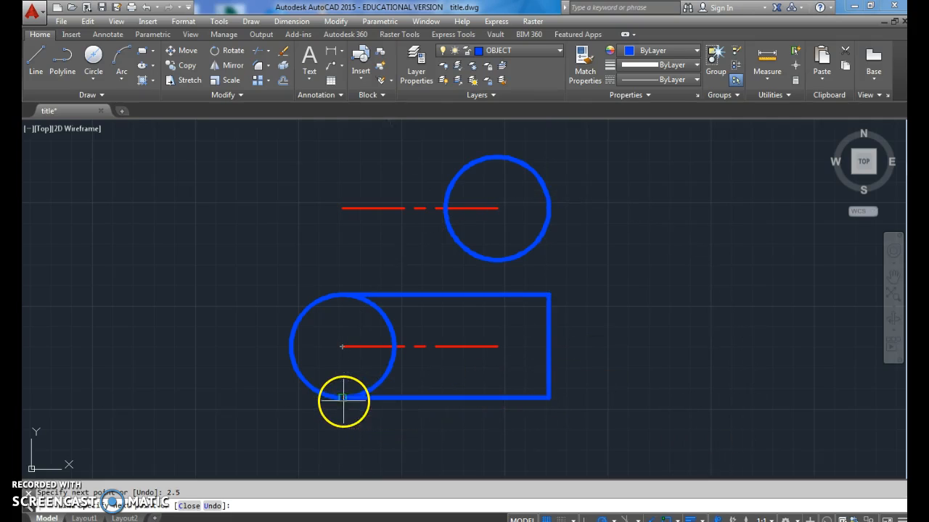
{"action": "left_click", "coordinate": [349, 398]}
{"action": "key", "text": "Escape"}
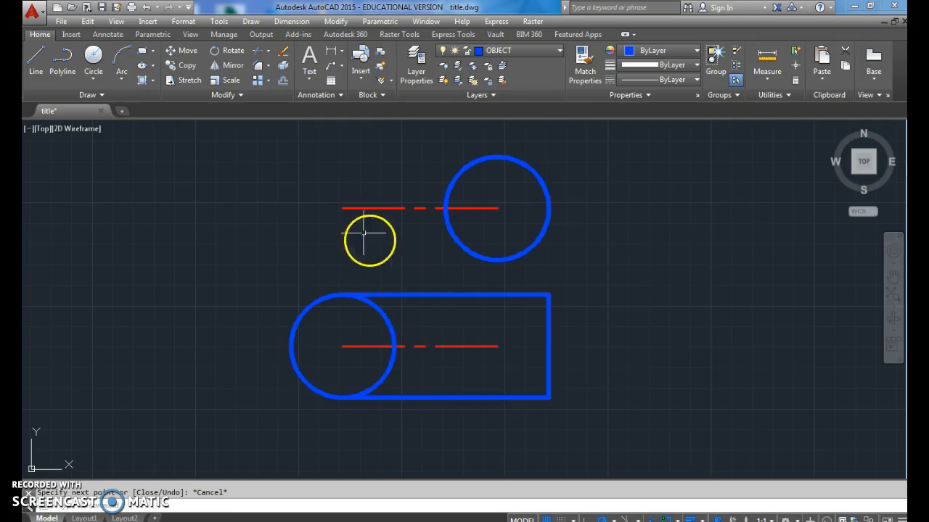
Draw the upper outline from the circle's top quadrant left to align with the lower circle's left edge, 2.5 down, and back to its bottom quadrant.
{"action": "left_click", "coordinate": [497, 155]}
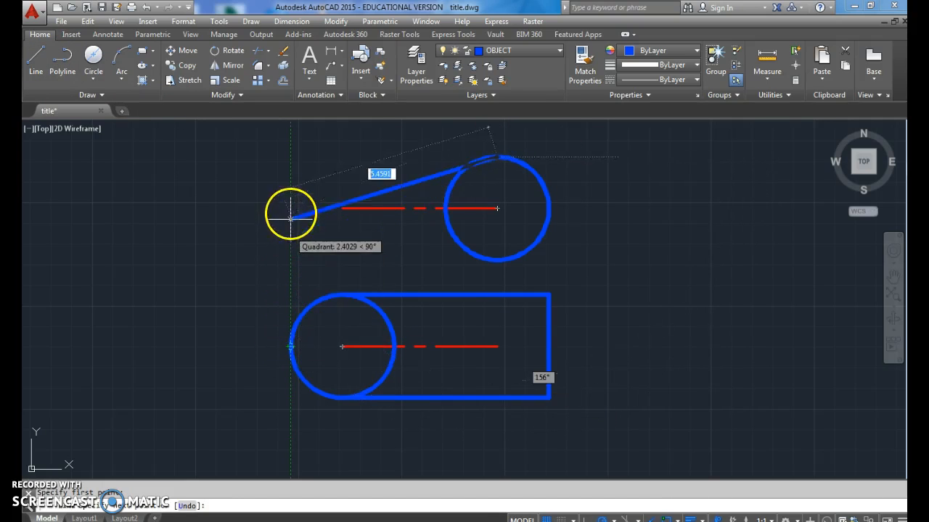
{"action": "left_click", "coordinate": [291, 155]}
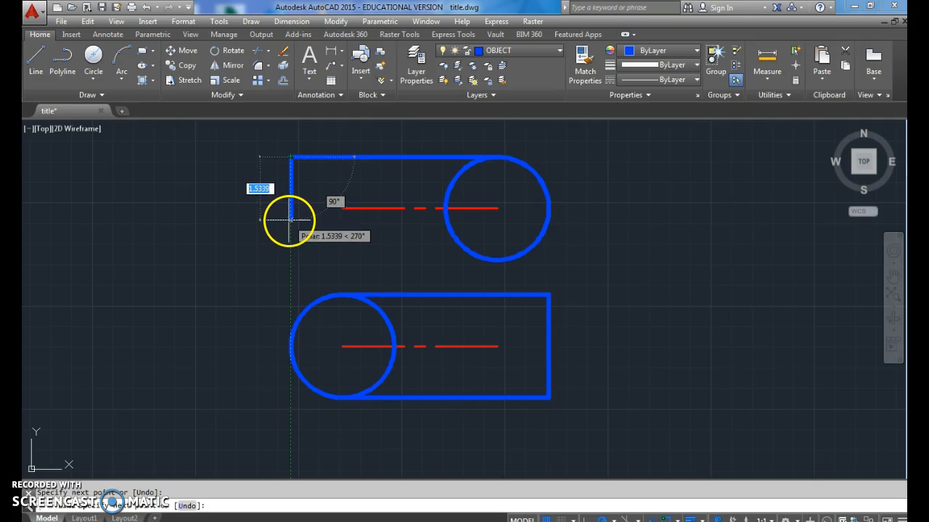
{"action": "key", "text": "Return"}
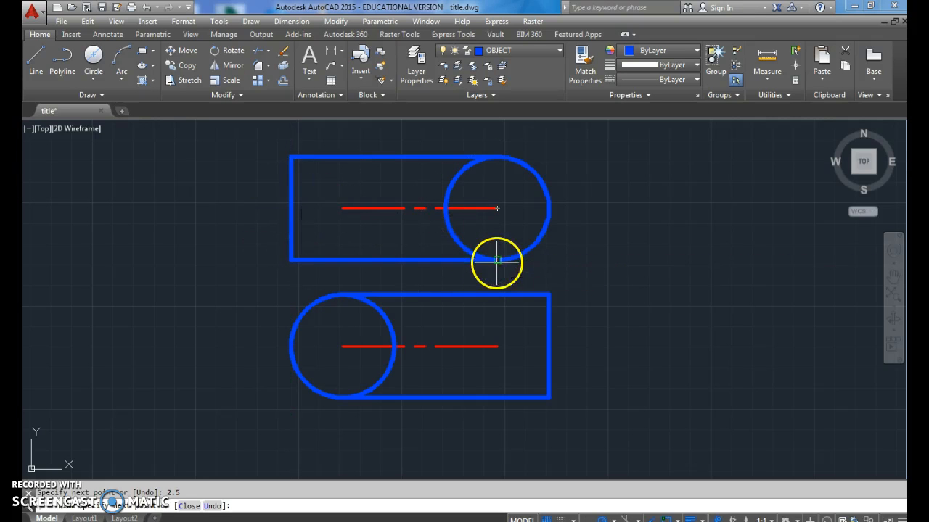
{"action": "key", "text": "Escape"}
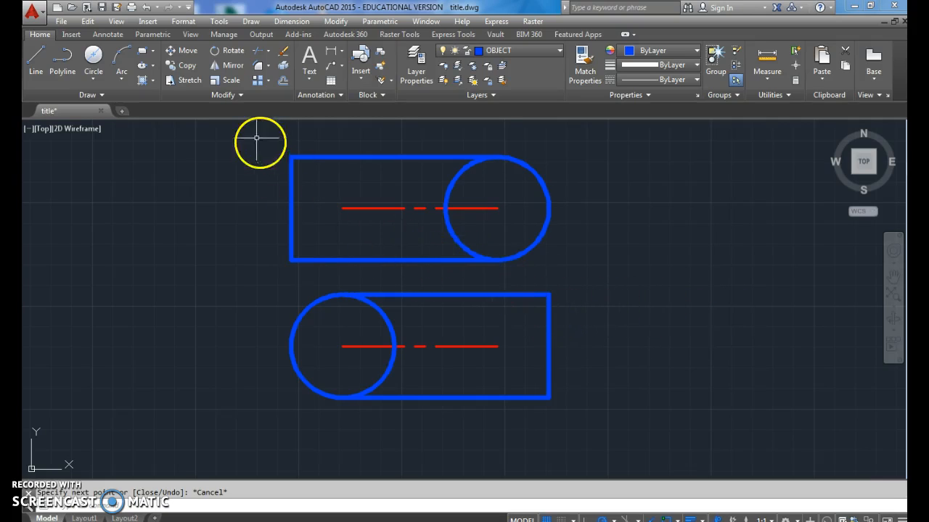
Trim the inner halves of both circles against the horizontal outline edges, leaving one rounded end on each shape.
{"action": "left_click", "coordinate": [257, 50]}
{"action": "left_click", "coordinate": [439, 283]}
{"action": "left_click", "coordinate": [399, 217]}
{"action": "left_click", "coordinate": [456, 395]}
{"action": "left_click", "coordinate": [429, 285]}
{"action": "key", "text": "Return"}
{"action": "left_click", "coordinate": [460, 243]}
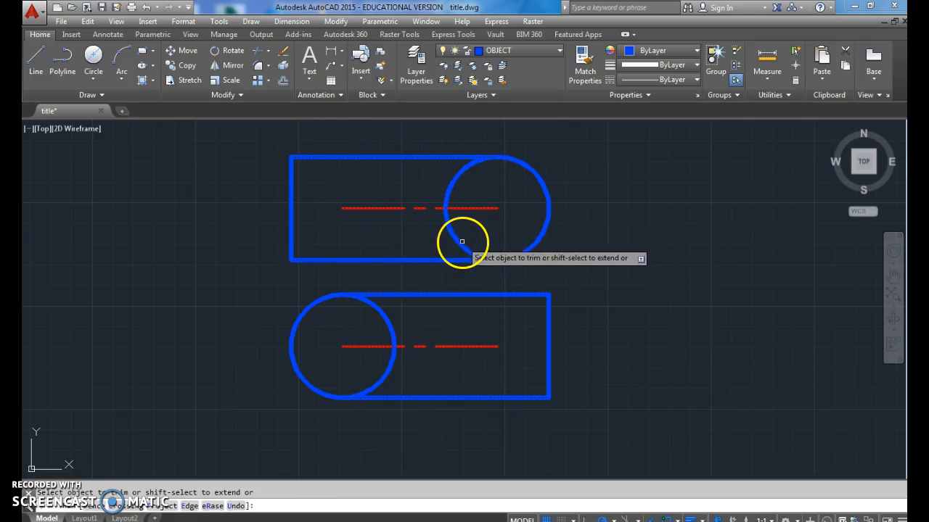
{"action": "left_click", "coordinate": [385, 319]}
{"action": "left_click", "coordinate": [455, 193]}
{"action": "left_click", "coordinate": [388, 367]}
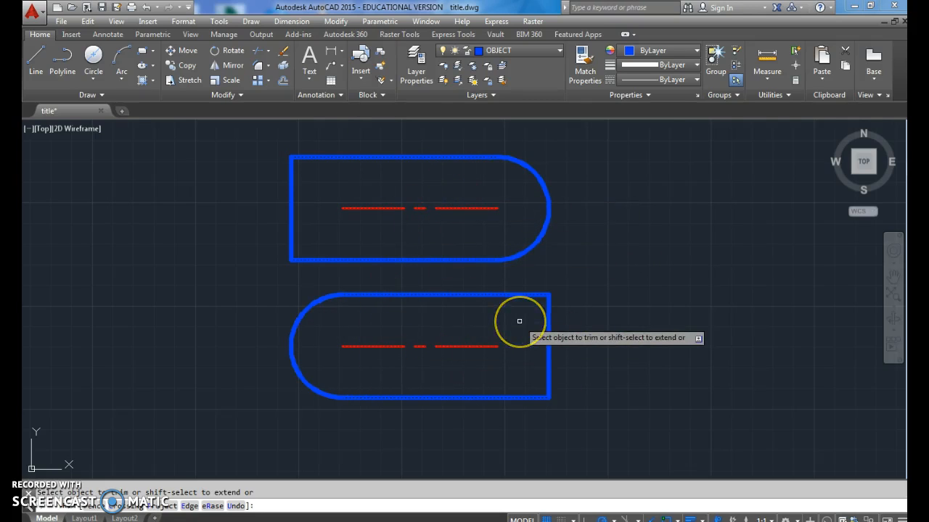
{"action": "key", "text": "Return"}
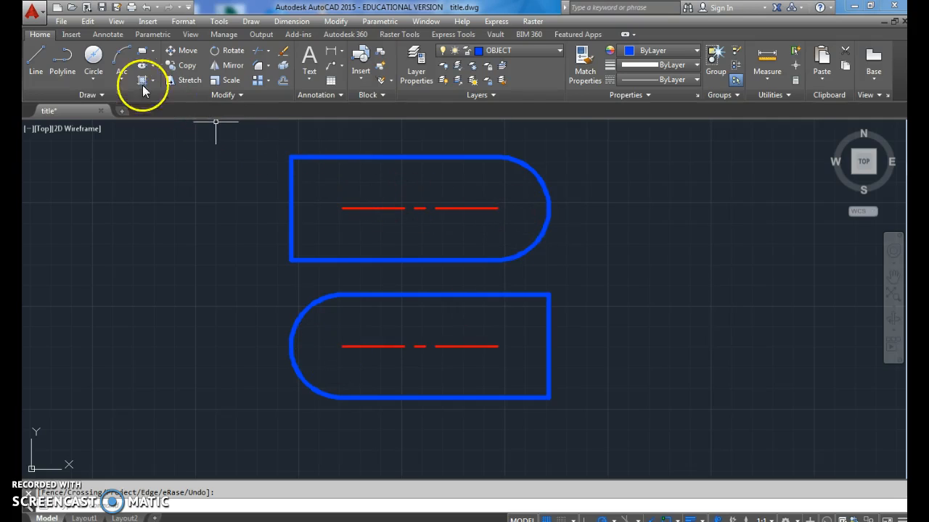
Draw two concentric circles with diameters 0.75 and 1.375 at the centre of the lower shape's rounded end.
{"action": "left_click", "coordinate": [93, 55]}
{"action": "left_click", "coordinate": [342, 346]}
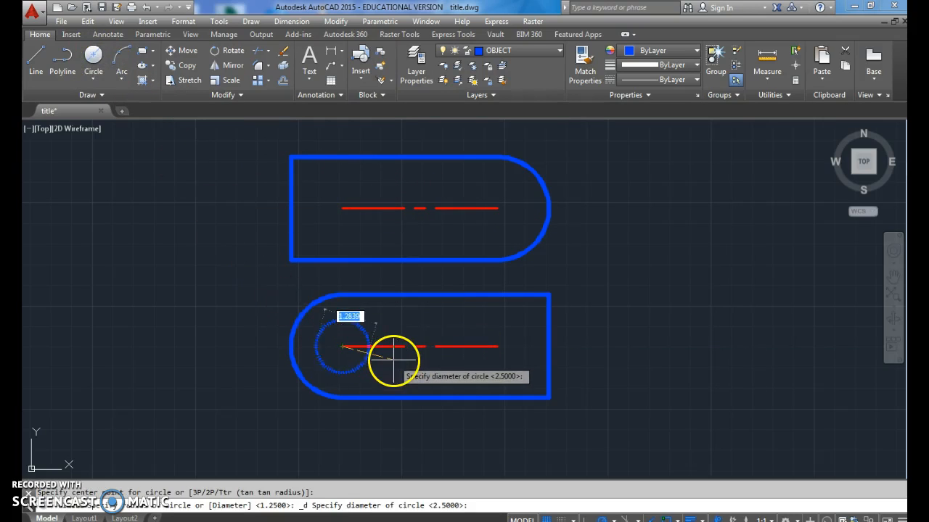
{"action": "key", "text": "Return"}
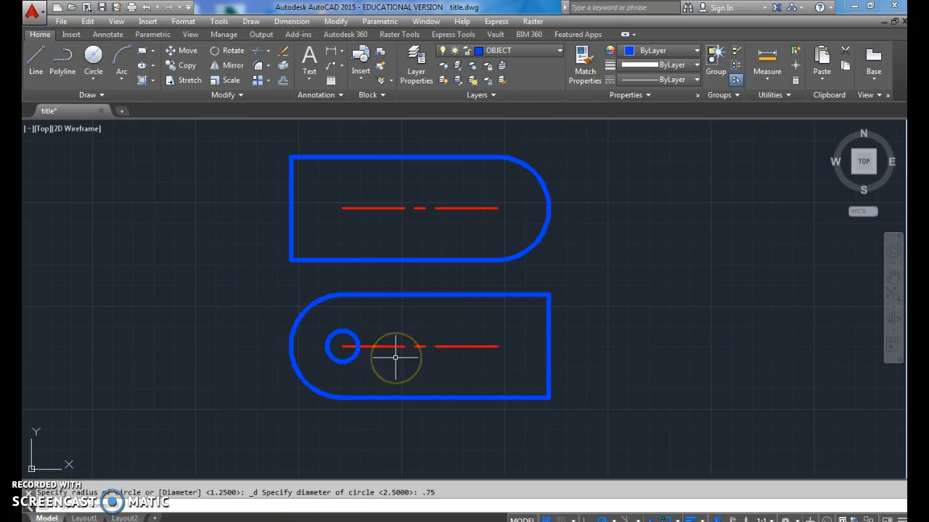
{"action": "left_click", "coordinate": [93, 56]}
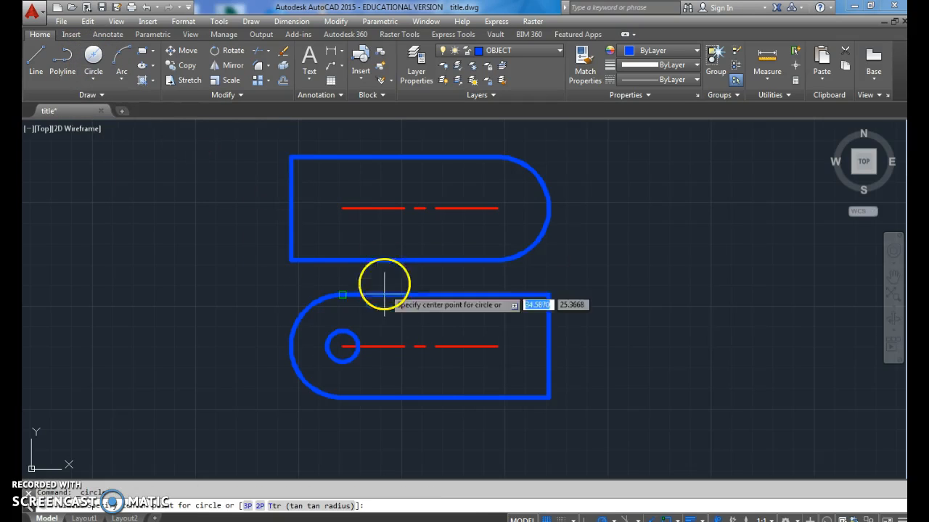
{"action": "left_click", "coordinate": [342, 346]}
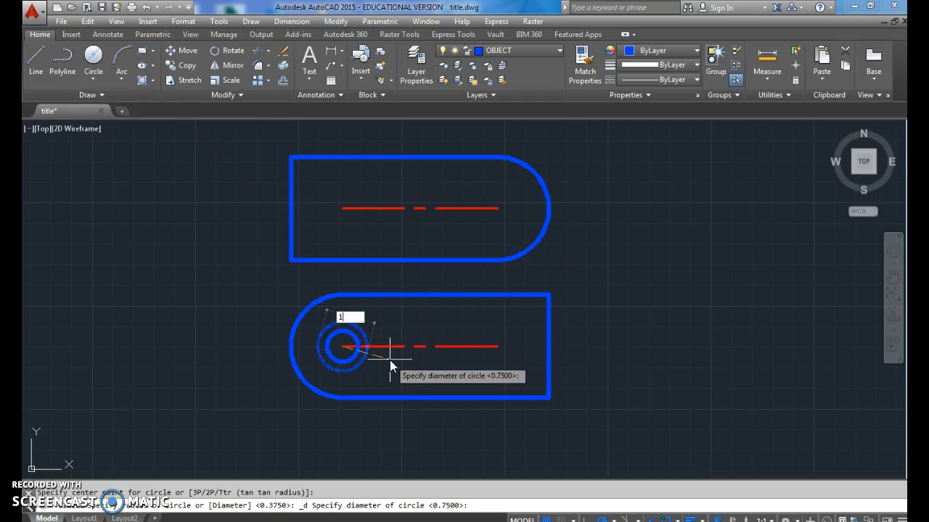
{"action": "key", "text": "Return"}
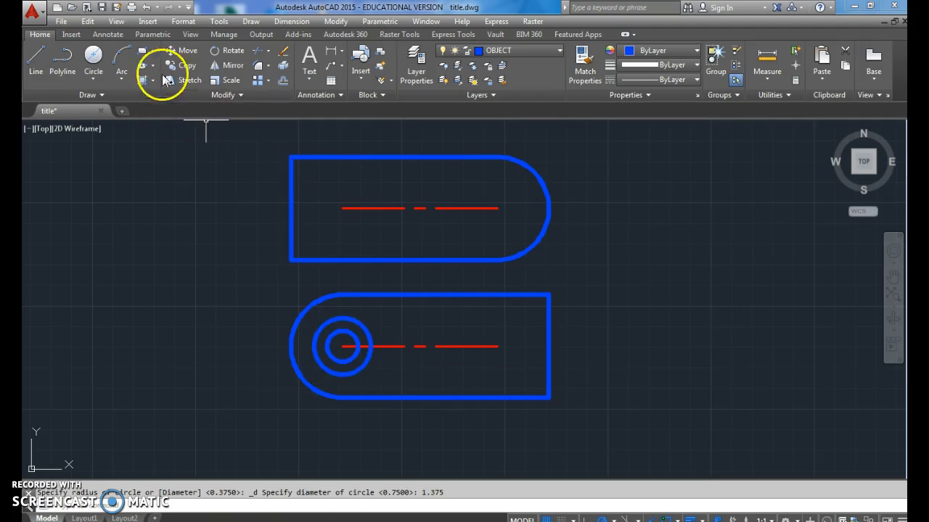
Copy both concentric circles from their centre to the right end of the upper shape's centre line.
{"action": "left_click", "coordinate": [182, 64]}
{"action": "left_click", "coordinate": [349, 376]}
{"action": "left_click", "coordinate": [336, 366]}
{"action": "key", "text": "Return"}
{"action": "left_click", "coordinate": [342, 347]}
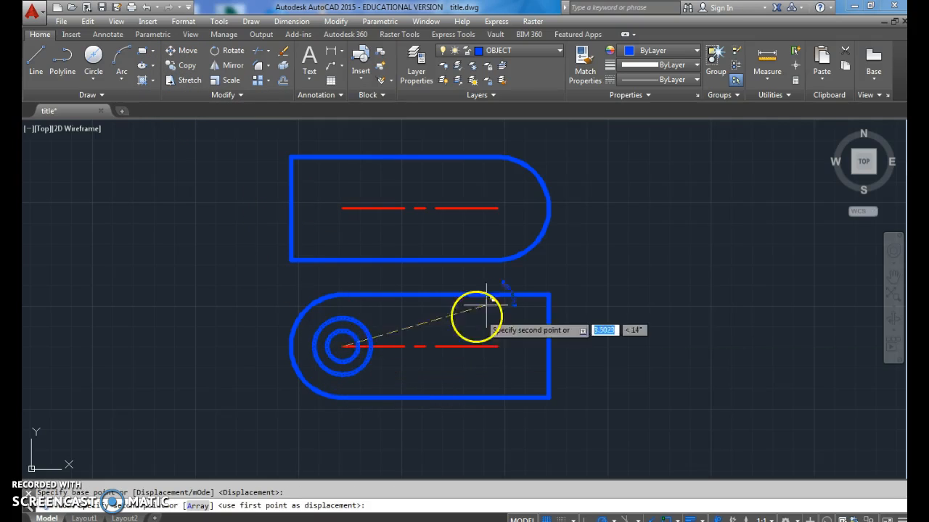
{"action": "left_click", "coordinate": [497, 208]}
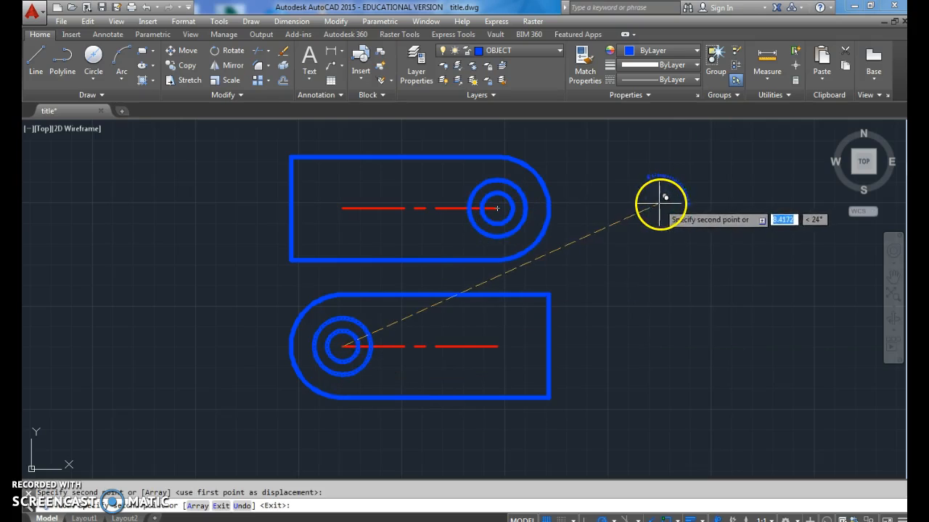
{"action": "key", "text": "Escape"}
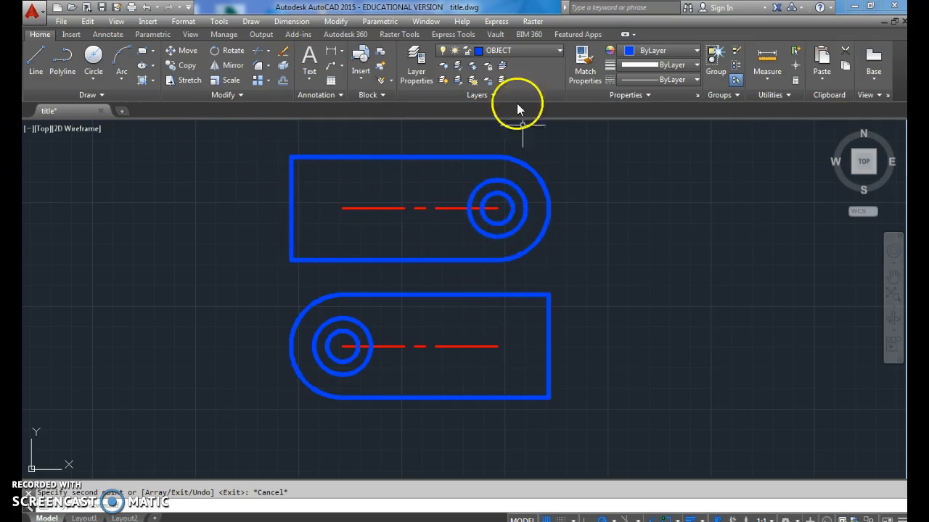
On the HIDDEN layer, draw a circle of diameter 2.88 centred on the upper shape's concentric circles.
{"action": "left_click", "coordinate": [533, 52]}
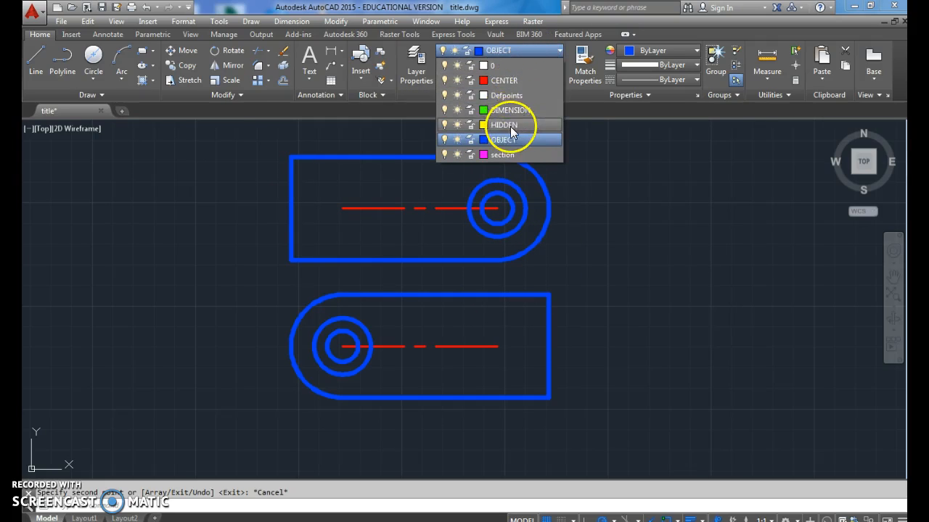
{"action": "left_click", "coordinate": [500, 121]}
{"action": "left_click", "coordinate": [93, 56]}
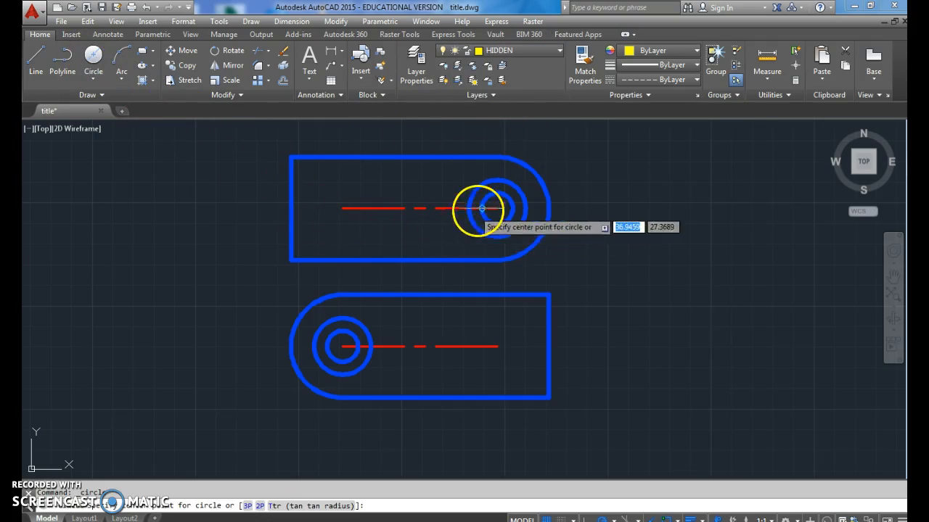
{"action": "left_click", "coordinate": [497, 208]}
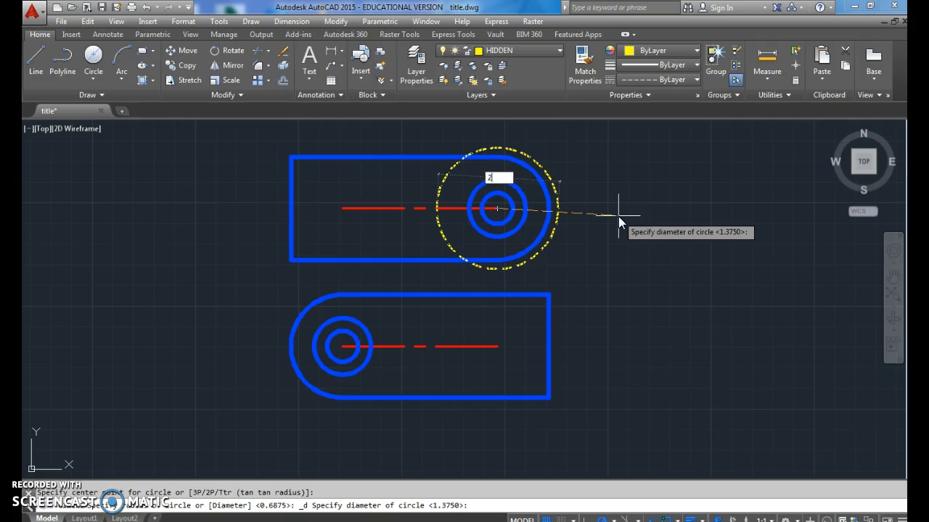
{"action": "key", "text": "Return"}
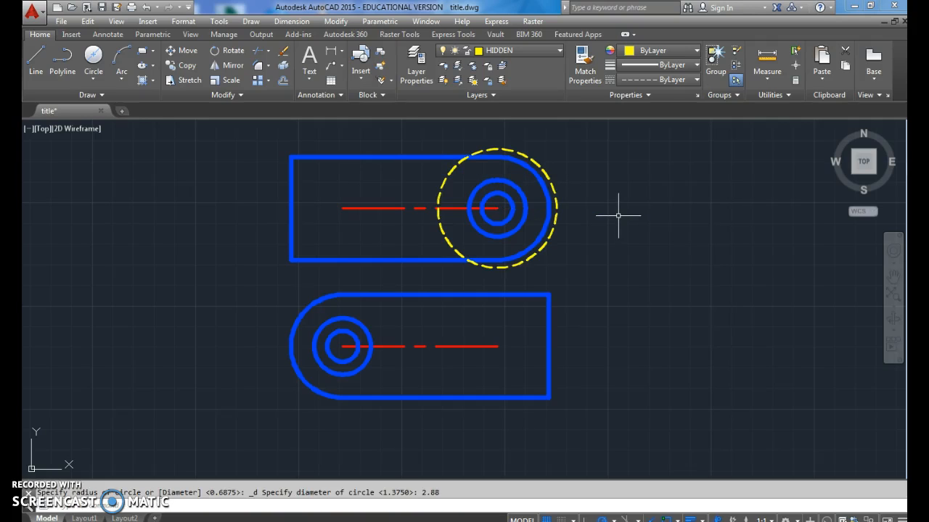
Copy the hidden-line circle from its centre to the centre of the lower shape's concentric circles.
{"action": "left_click", "coordinate": [499, 151]}
{"action": "left_click", "coordinate": [183, 65]}
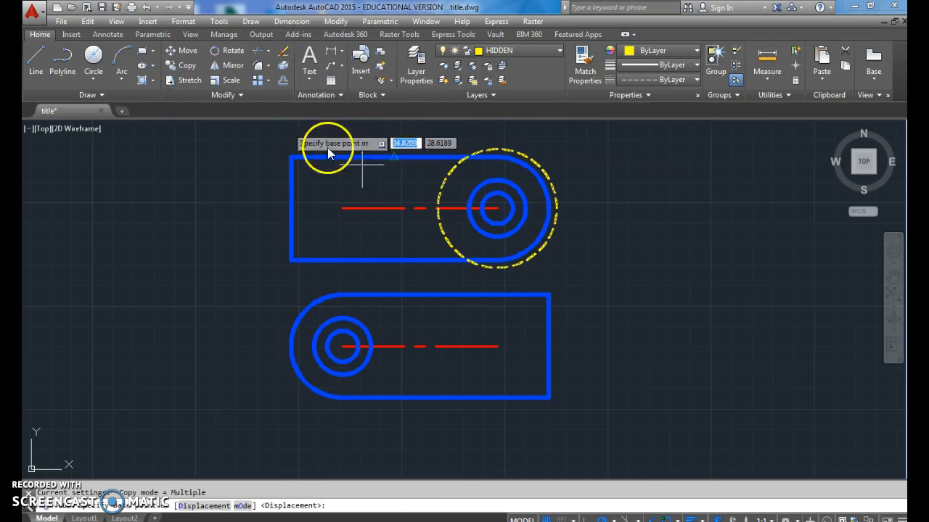
{"action": "left_click", "coordinate": [497, 209]}
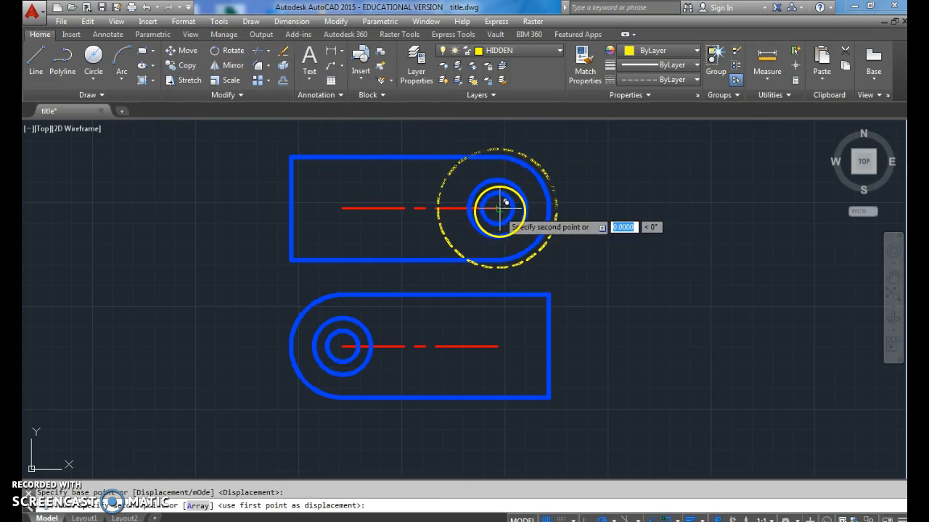
{"action": "left_click", "coordinate": [341, 346]}
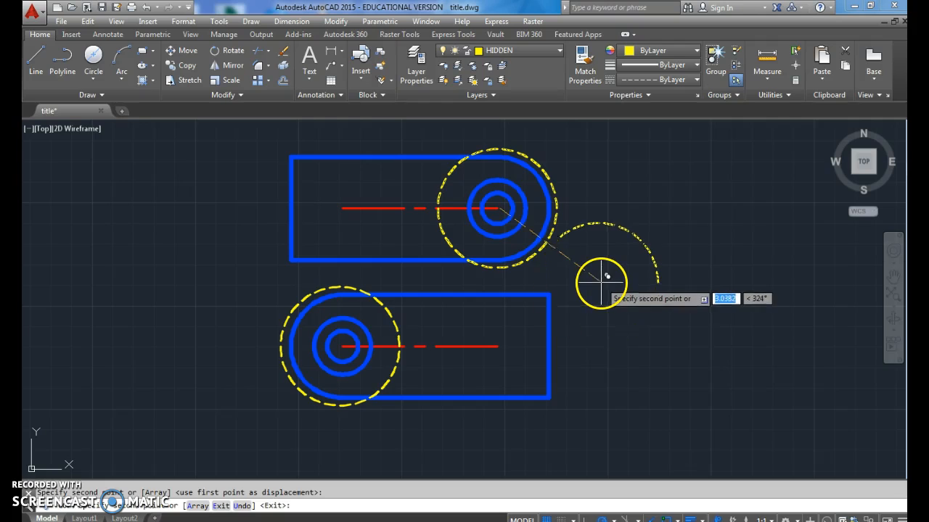
{"action": "key", "text": "Escape"}
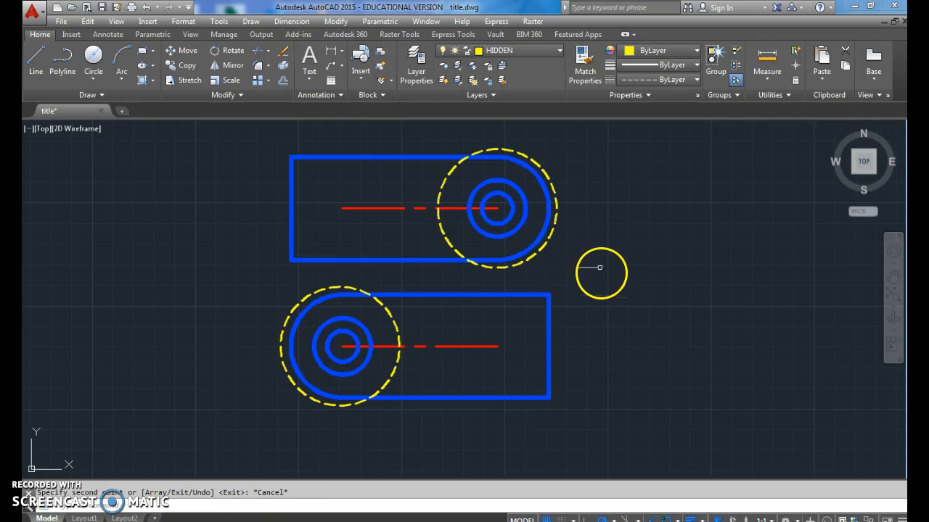
Trim both hidden-line circles against the shape outlines, leaving only the dashed arc inside each shape.
{"action": "left_click", "coordinate": [259, 50]}
{"action": "left_click", "coordinate": [422, 270]}
{"action": "left_click", "coordinate": [372, 151]}
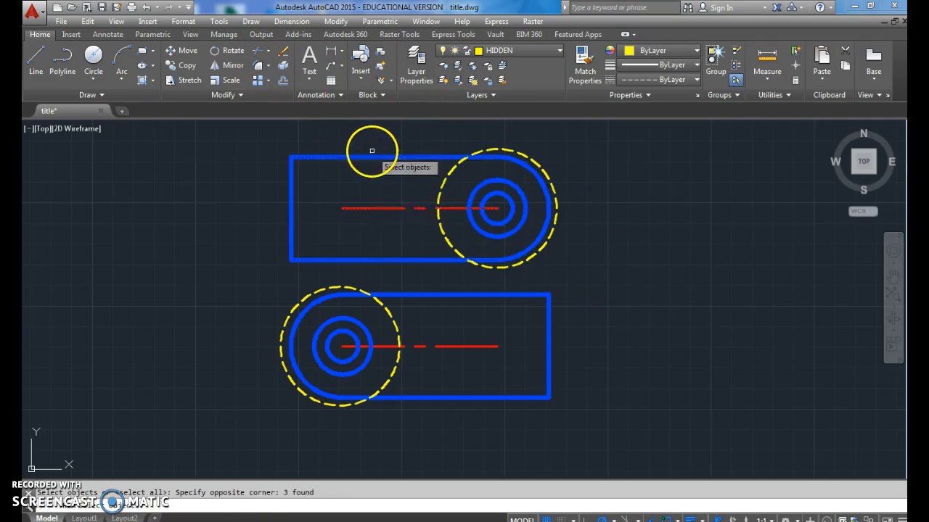
{"action": "left_click", "coordinate": [462, 429]}
{"action": "left_click", "coordinate": [434, 296]}
{"action": "key", "text": "Return"}
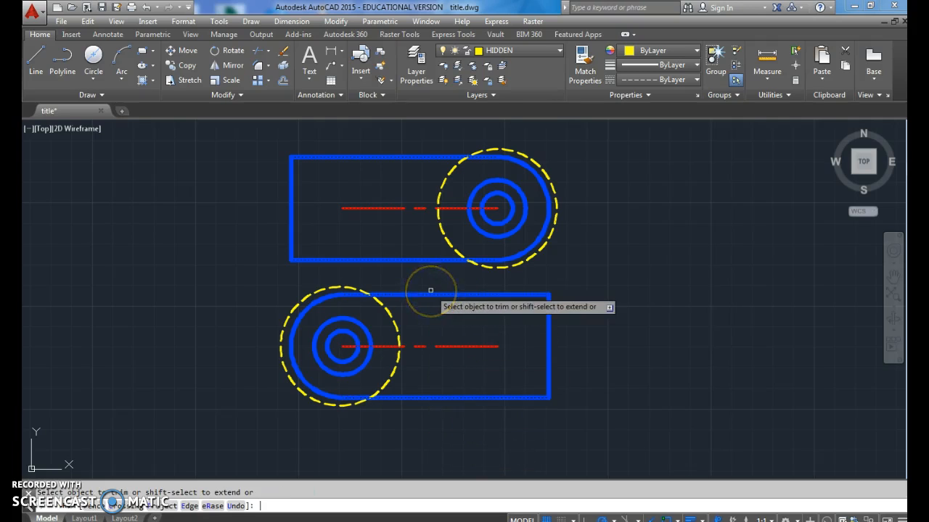
{"action": "left_click", "coordinate": [506, 150]}
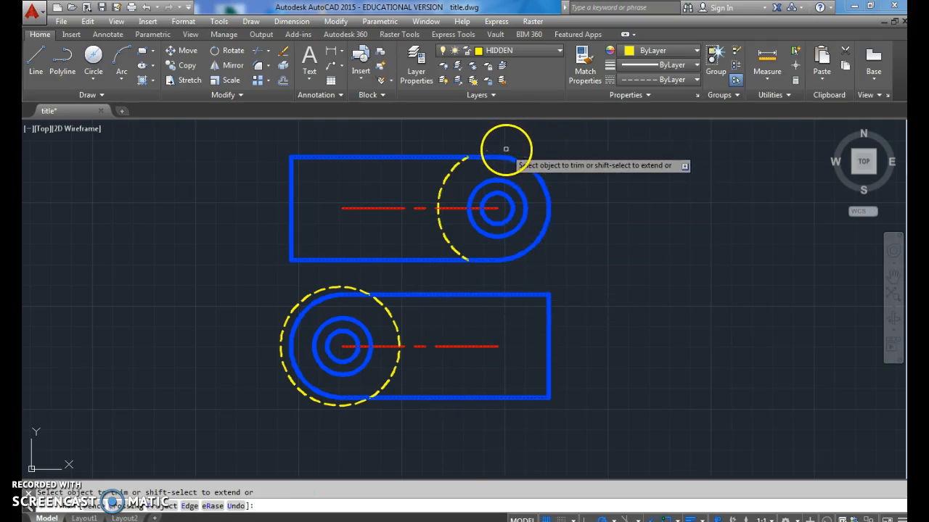
{"action": "left_click", "coordinate": [299, 302]}
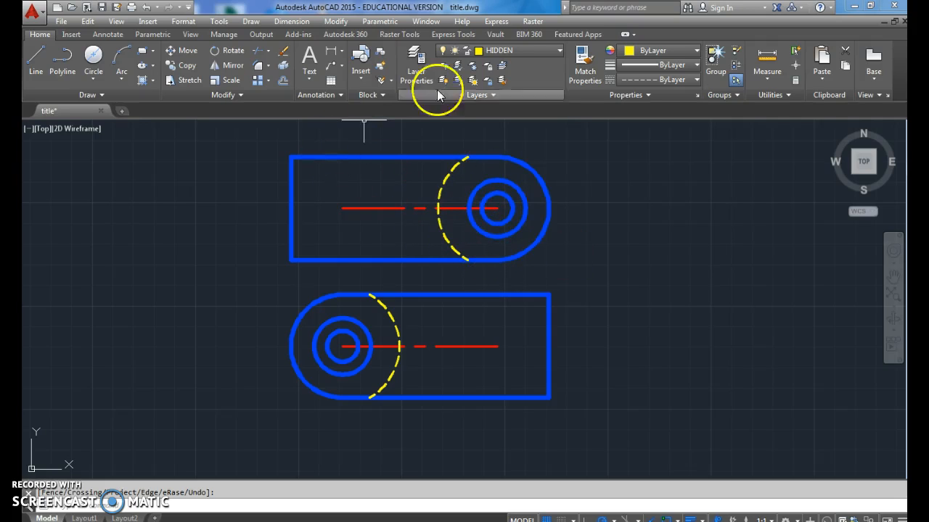
On the OBJECT layer, draw vertical segments of 0.75 and 1 down from the lower shape's top edge, below the upper arc's end, keeping only the 1-unit segment.
{"action": "left_click", "coordinate": [523, 50]}
{"action": "left_click", "coordinate": [508, 140]}
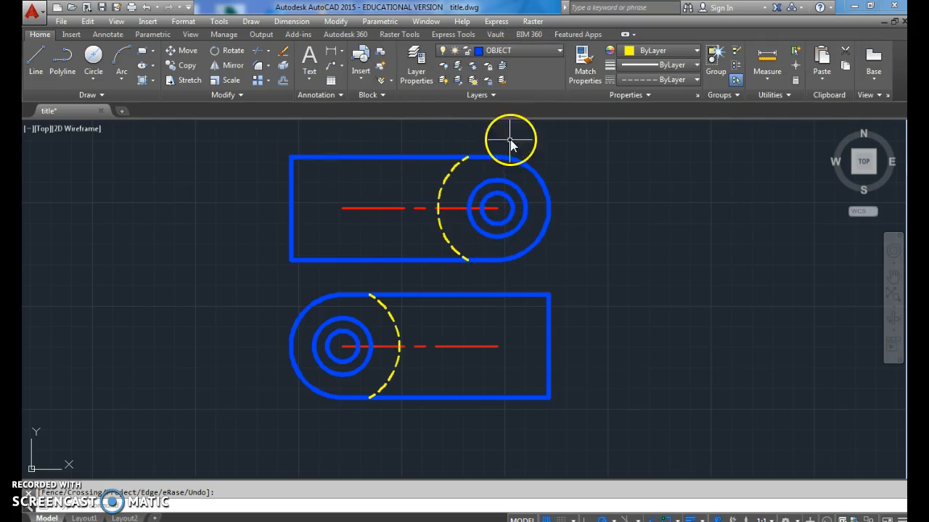
{"action": "left_click", "coordinate": [36, 55]}
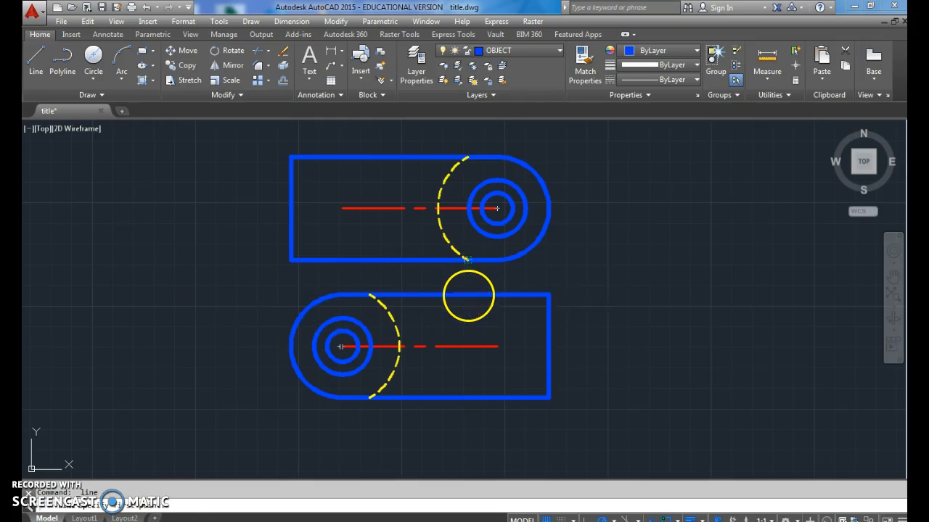
{"action": "left_click", "coordinate": [467, 295]}
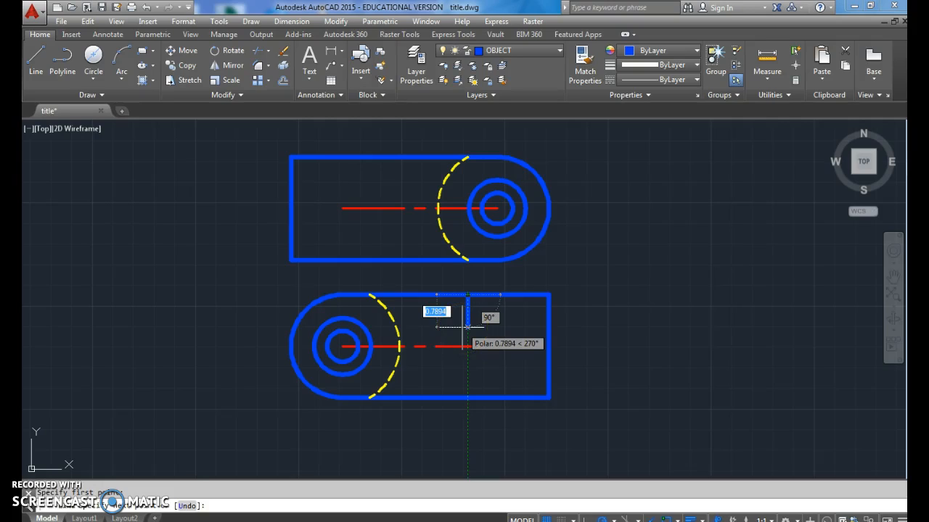
{"action": "key", "text": "BackSpace"}
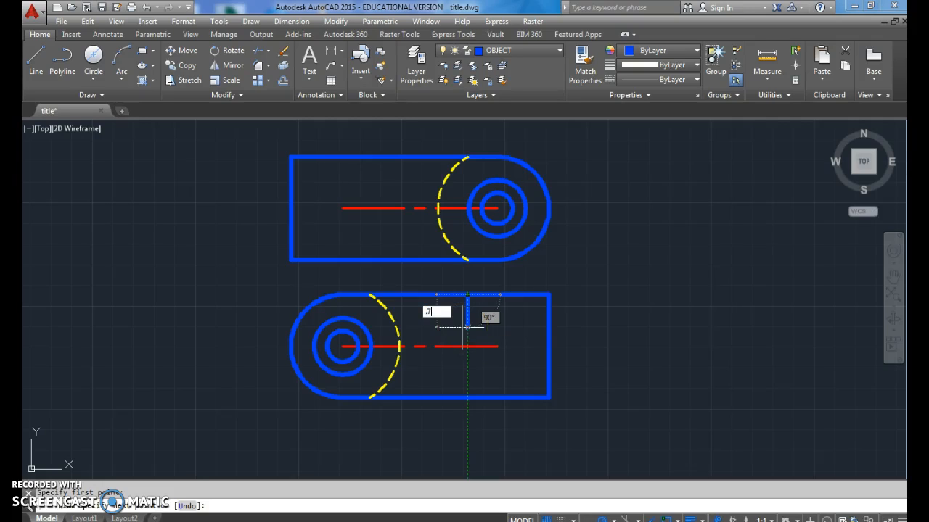
{"action": "type", "text": ".75"}
{"action": "key", "text": "Return"}
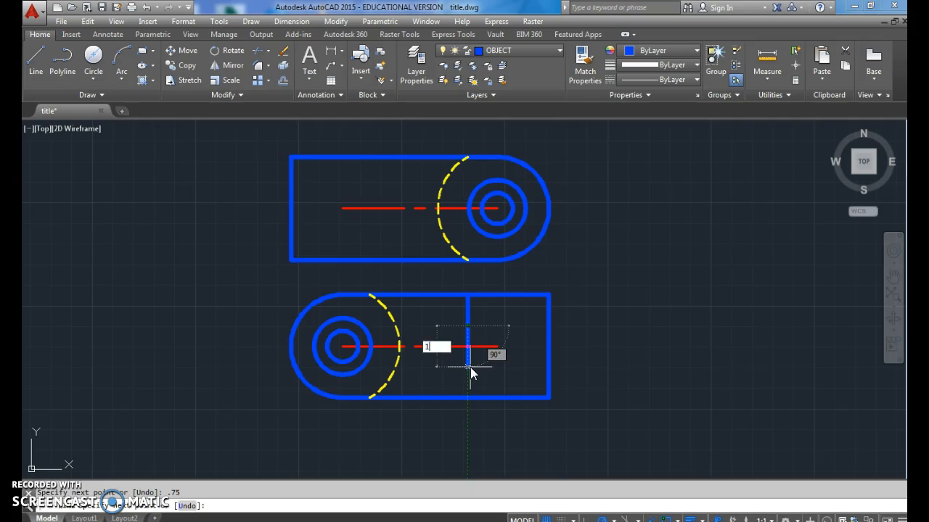
{"action": "type", "text": "1"}
{"action": "key", "text": "Return"}
{"action": "key", "text": "Return"}
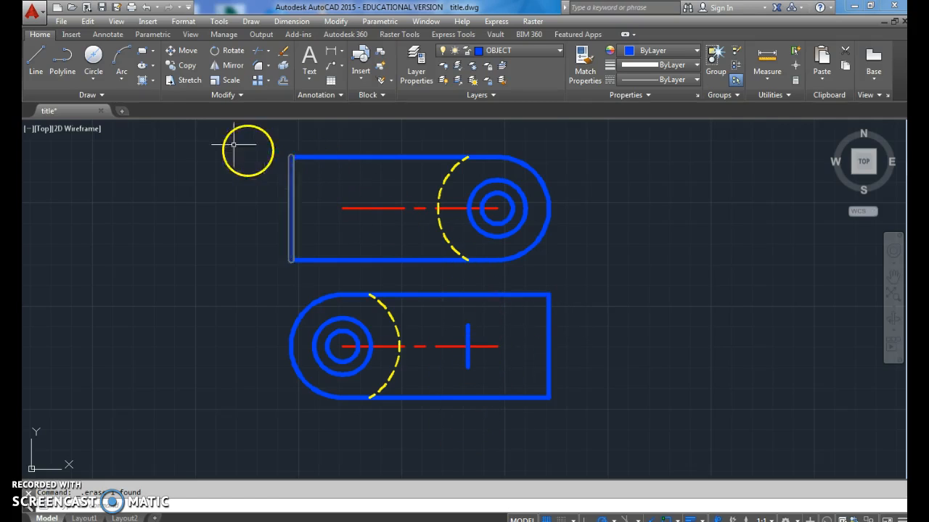
Draw horizontal lines from both ends of the 1-unit vertical segment to the lower shape's right edge.
{"action": "left_click", "coordinate": [32, 58]}
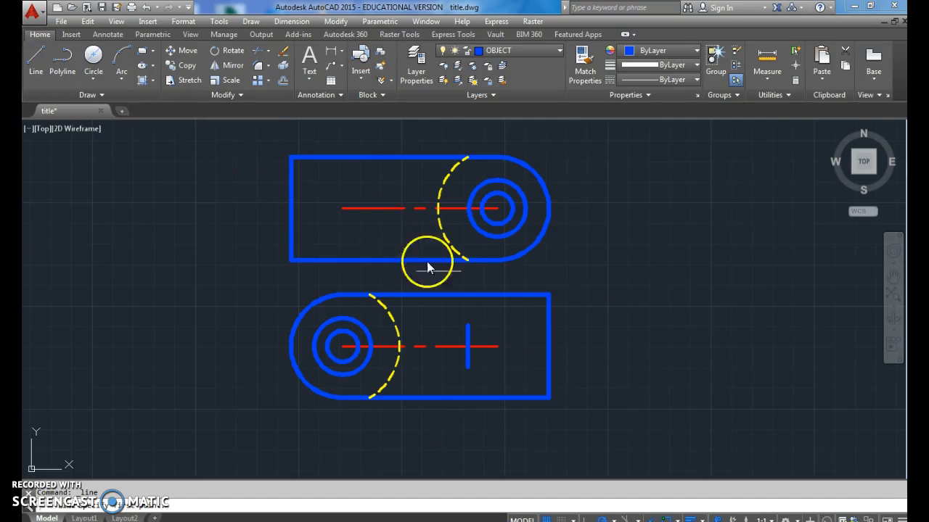
{"action": "left_click", "coordinate": [468, 327]}
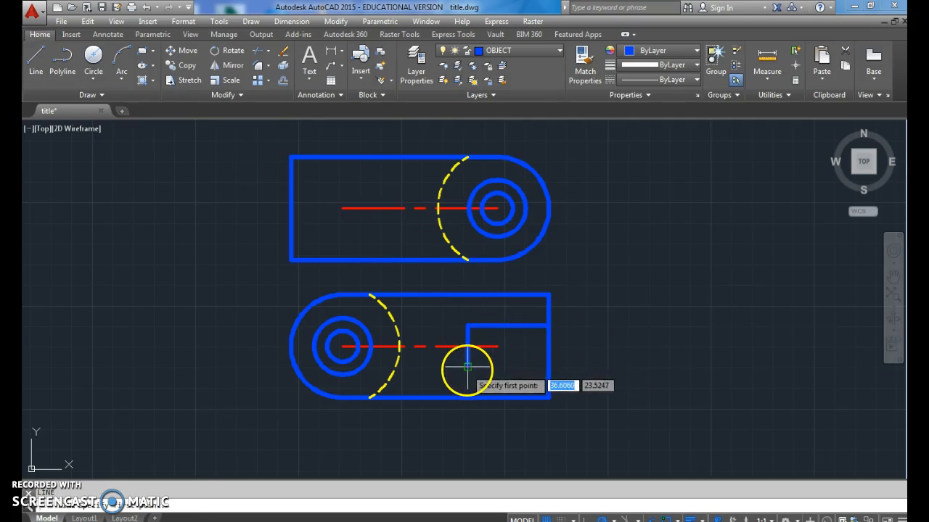
{"action": "left_click", "coordinate": [549, 367]}
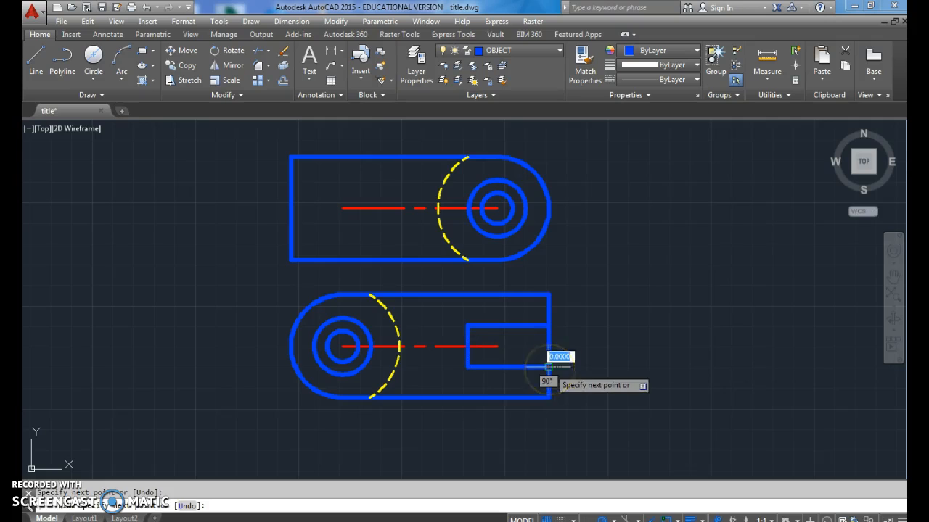
{"action": "key", "text": "Return"}
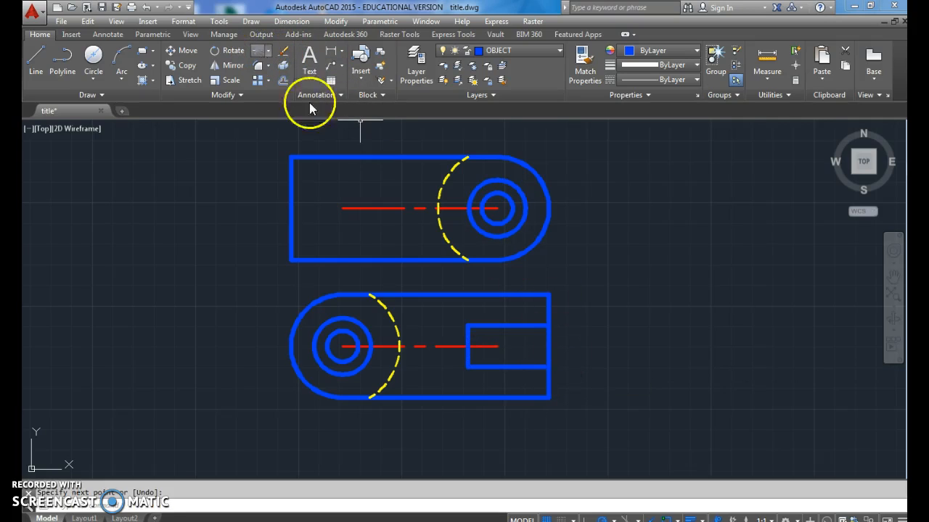
Trim the lower shape's right edge between the two horizontal slot lines to open the slot.
{"action": "left_click", "coordinate": [527, 373]}
{"action": "left_click", "coordinate": [513, 311]}
{"action": "key", "text": "Return"}
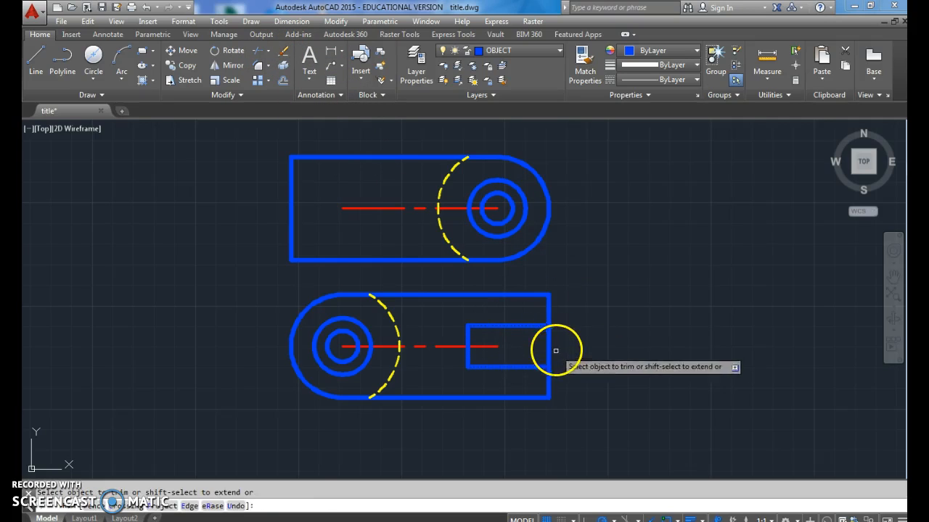
{"action": "left_click", "coordinate": [549, 347]}
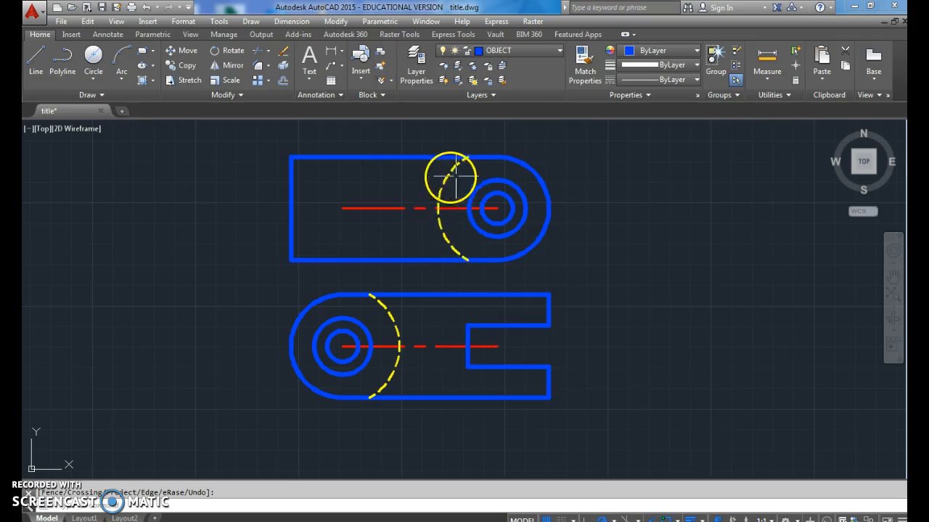
On the HIDDEN layer, outline the slot's leftward extension with dashed lines from its inner corners to align with the upper arc's leftmost point.
{"action": "left_click", "coordinate": [541, 51]}
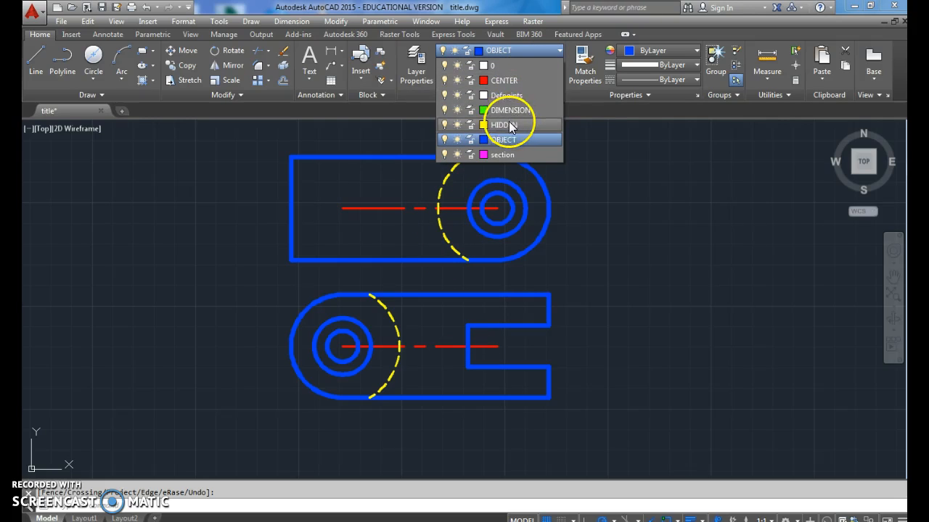
{"action": "left_click", "coordinate": [510, 125]}
{"action": "left_click", "coordinate": [38, 55]}
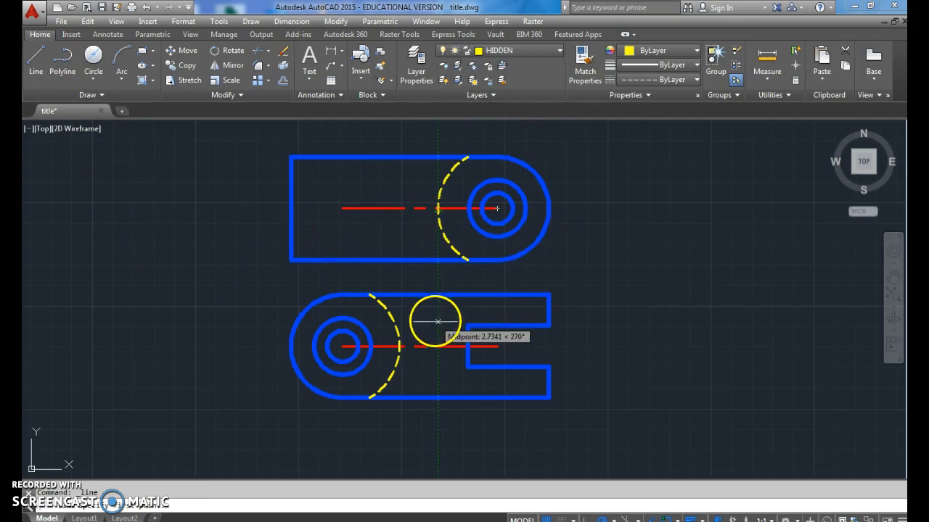
{"action": "left_click", "coordinate": [437, 347]}
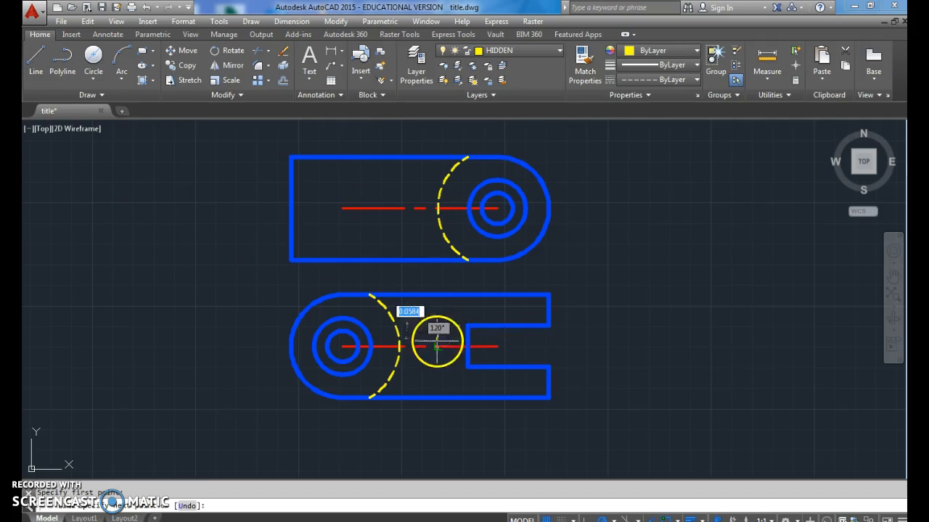
{"action": "left_click", "coordinate": [437, 366]}
{"action": "left_click", "coordinate": [466, 367]}
{"action": "key", "text": "Return"}
{"action": "key", "text": "Return"}
{"action": "left_click", "coordinate": [438, 325]}
{"action": "left_click", "coordinate": [468, 326]}
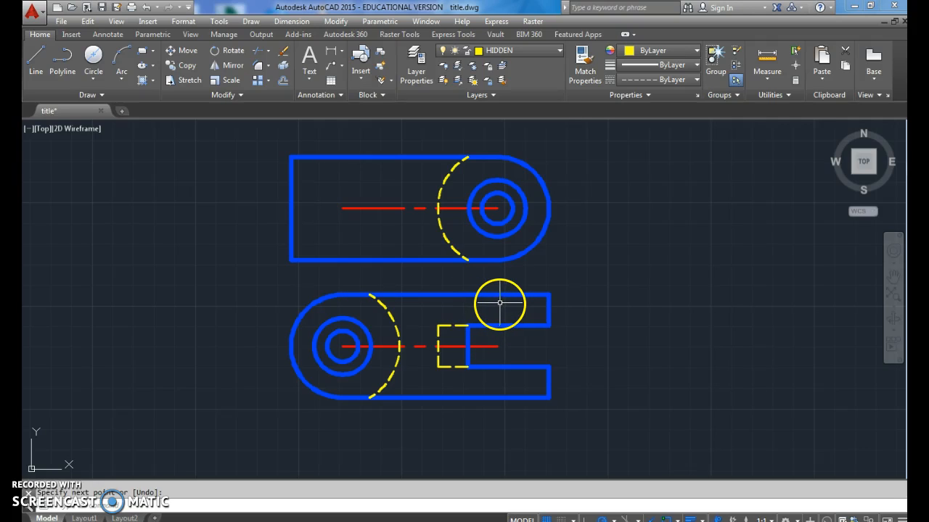
Draw the hidden counterbore outline, 0.312 deep from the lower shape's top edge, aligned with the left and right quadrants of the upper shape's larger concentric circle.
{"action": "left_click", "coordinate": [36, 52]}
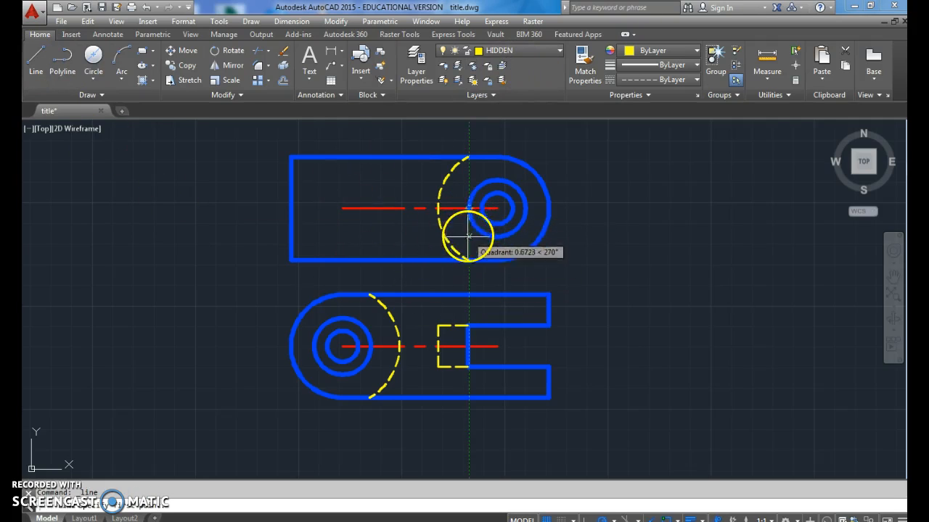
{"action": "left_click", "coordinate": [468, 295]}
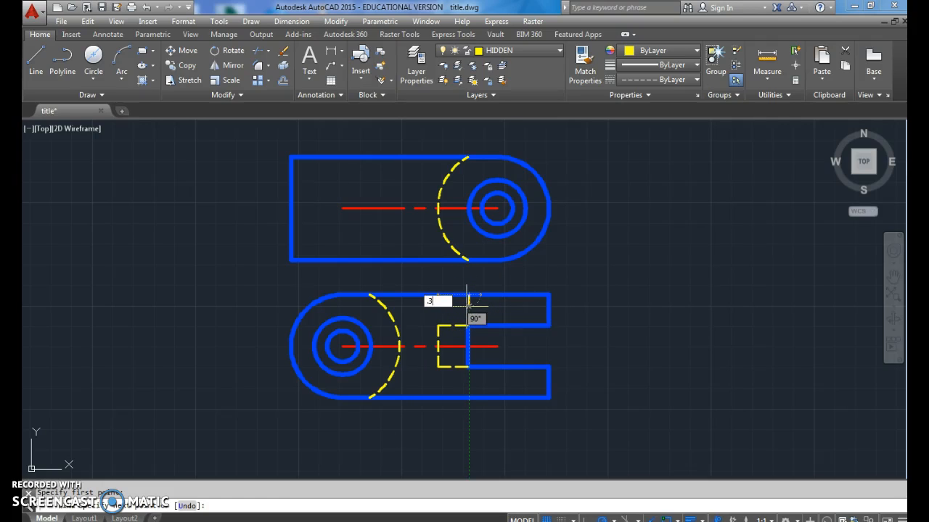
{"action": "type", "text": ".312"}
{"action": "key", "text": "Return"}
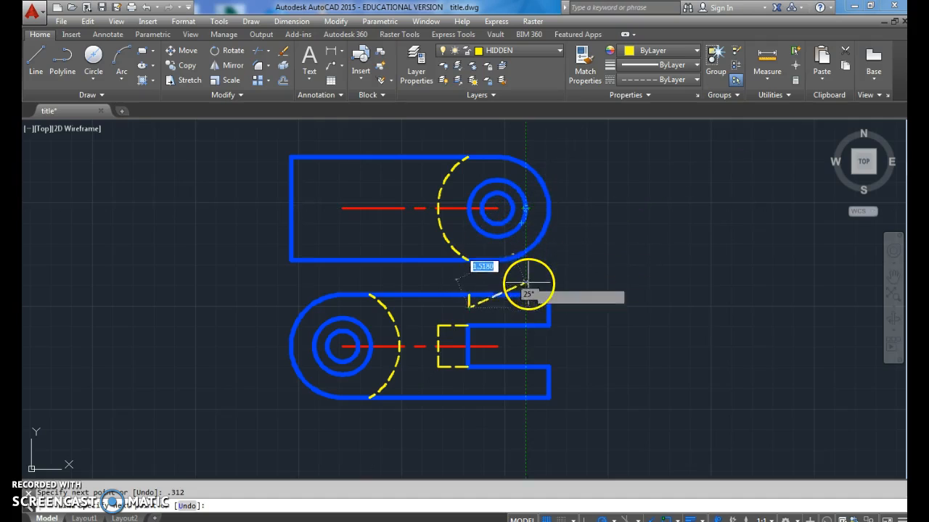
{"action": "left_click", "coordinate": [527, 307]}
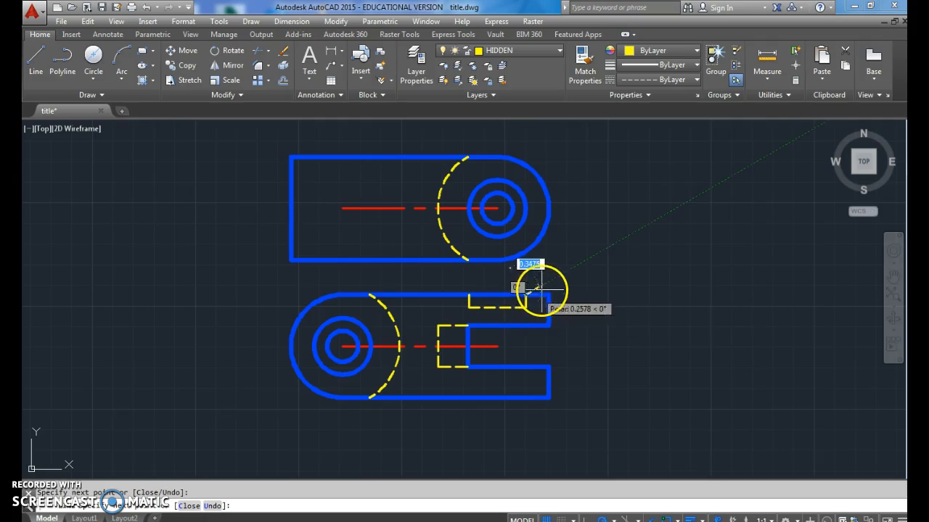
{"action": "key", "text": "Return"}
Draw a hidden vertical line from the counterbore's bottom to the slot's upper edge, aligned with the left quadrant of the upper shape's smallest circle.
{"action": "key", "text": "Return"}
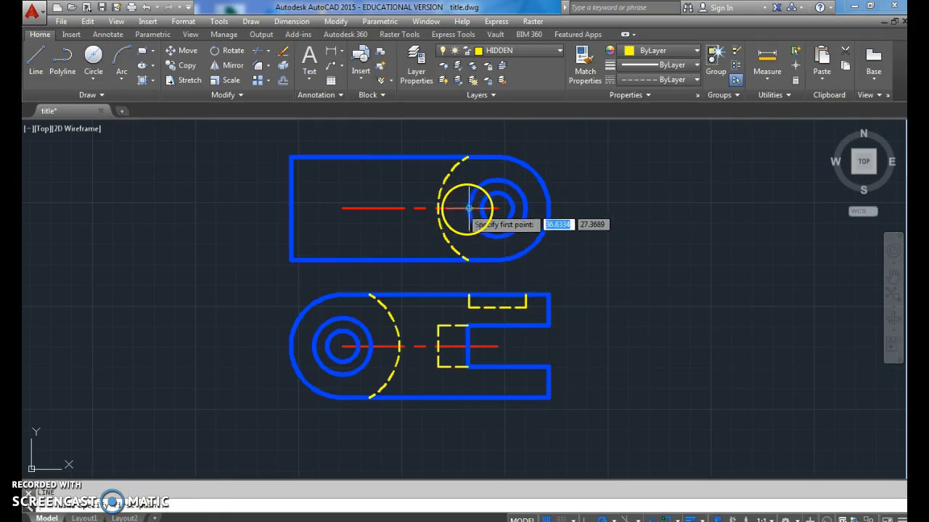
{"action": "left_click", "coordinate": [481, 307]}
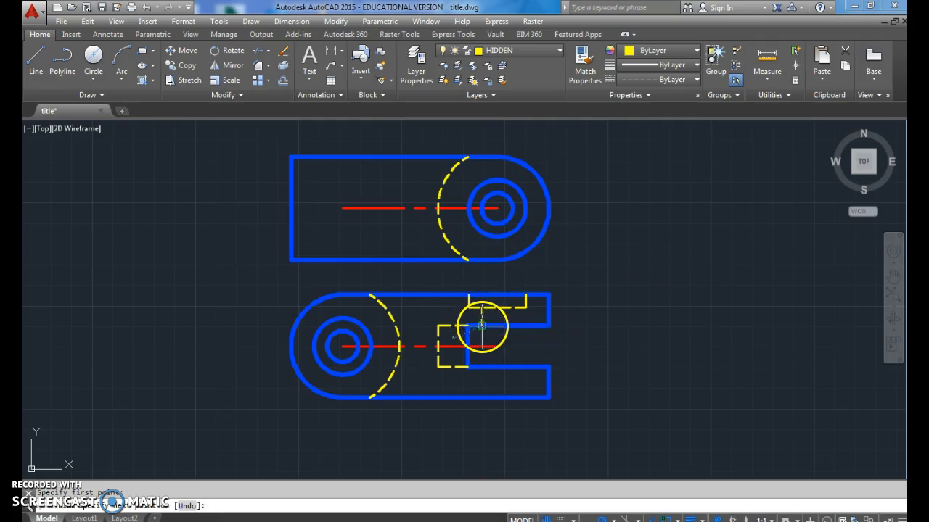
{"action": "left_click", "coordinate": [481, 324]}
{"action": "key", "text": "Return"}
{"action": "key", "text": "Return"}
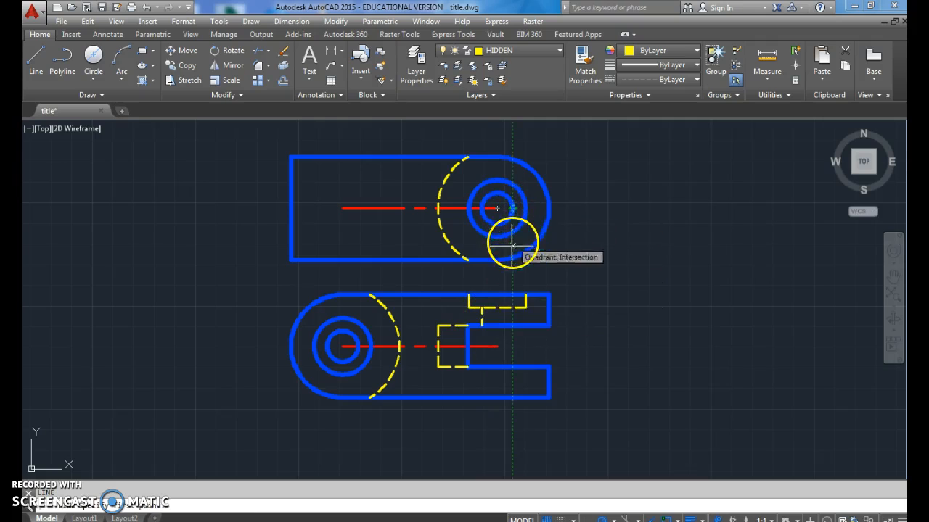
Draw a hidden vertical line from the counterbore's bottom to the slot's upper edge, aligned with the right quadrant of the upper shape's smallest circle.
{"action": "left_click", "coordinate": [512, 325]}
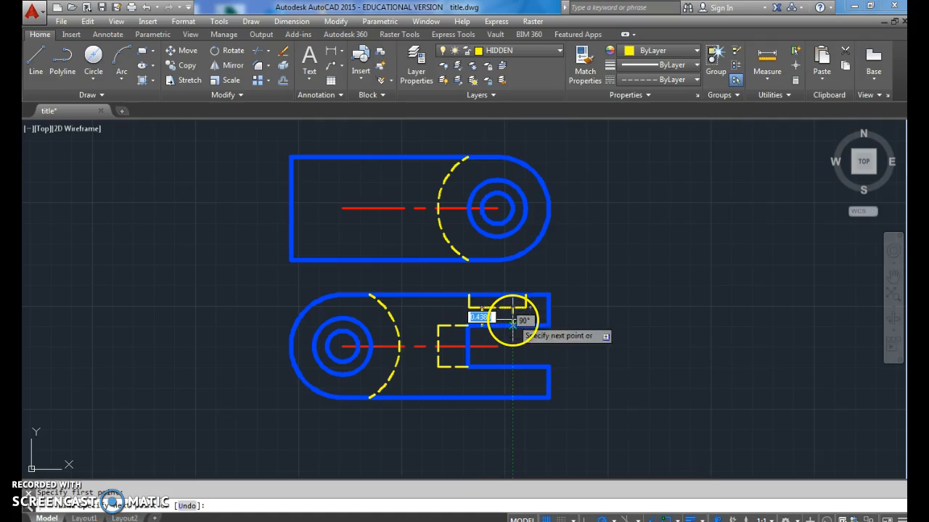
{"action": "left_click", "coordinate": [513, 325]}
{"action": "key", "text": "Return"}
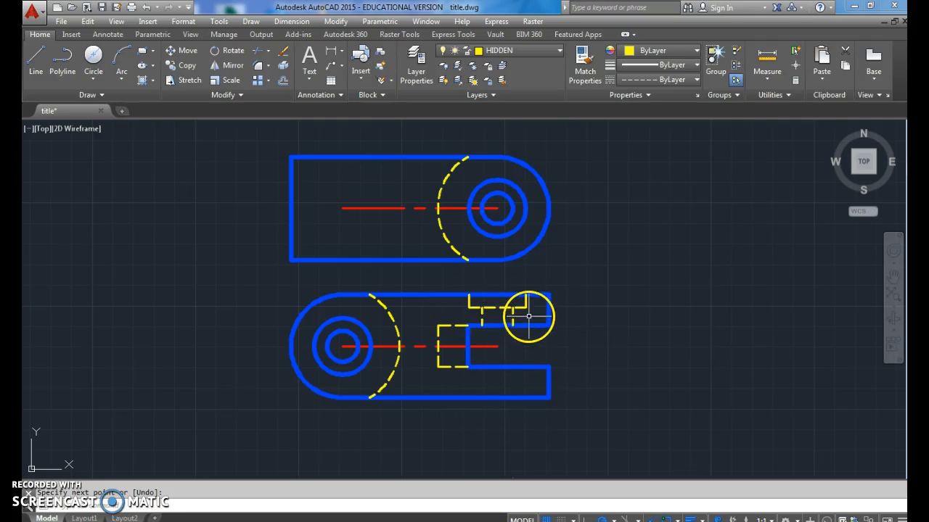
Mirror the hidden counterbore and hole lines about the lower shape's horizontal centre line, keeping the originals.
{"action": "left_click", "coordinate": [530, 317]}
{"action": "left_click", "coordinate": [458, 298]}
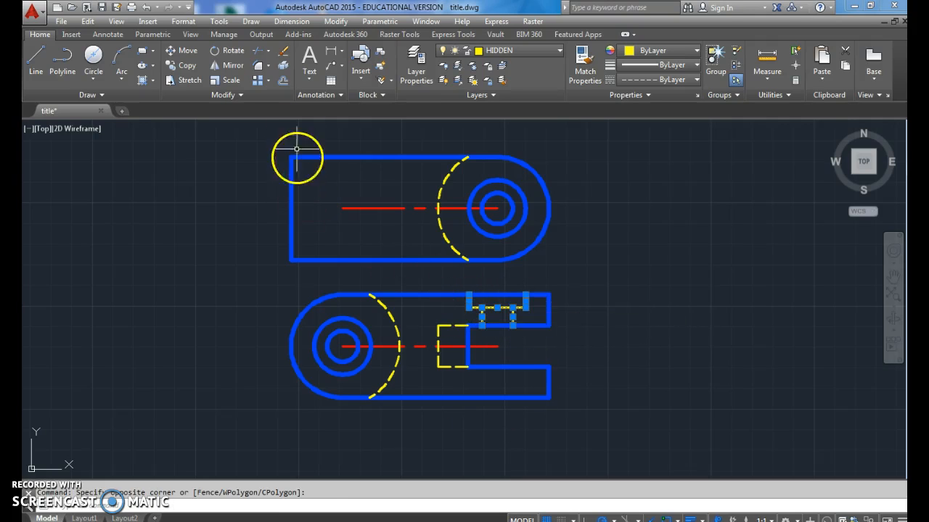
{"action": "left_click", "coordinate": [233, 66]}
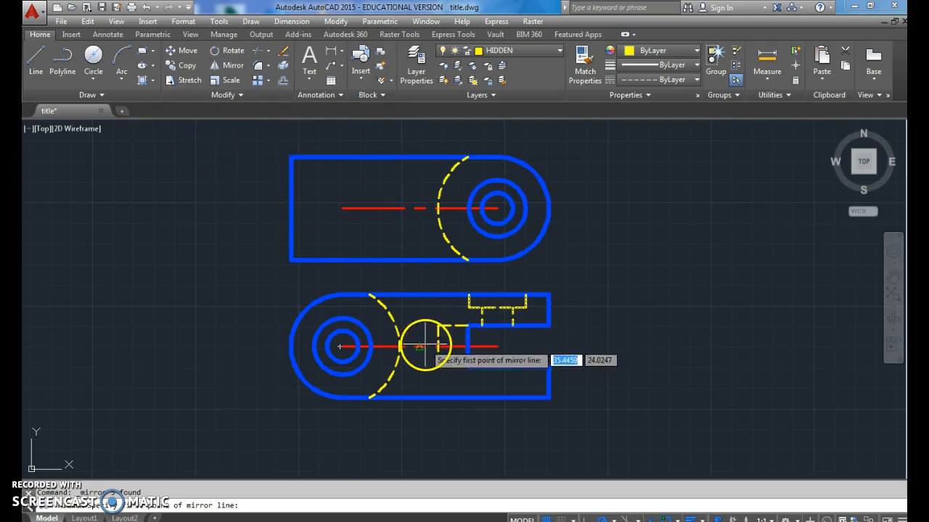
{"action": "left_click", "coordinate": [497, 346]}
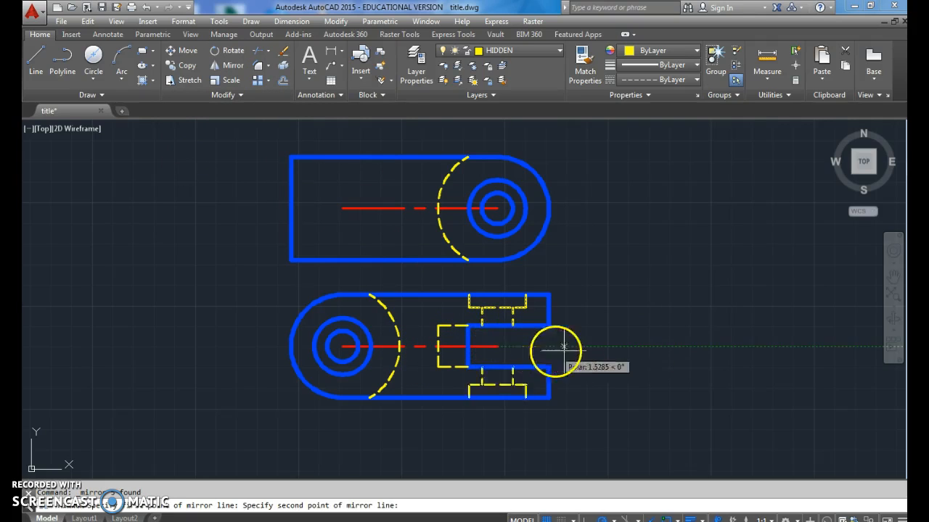
{"action": "left_click", "coordinate": [604, 347]}
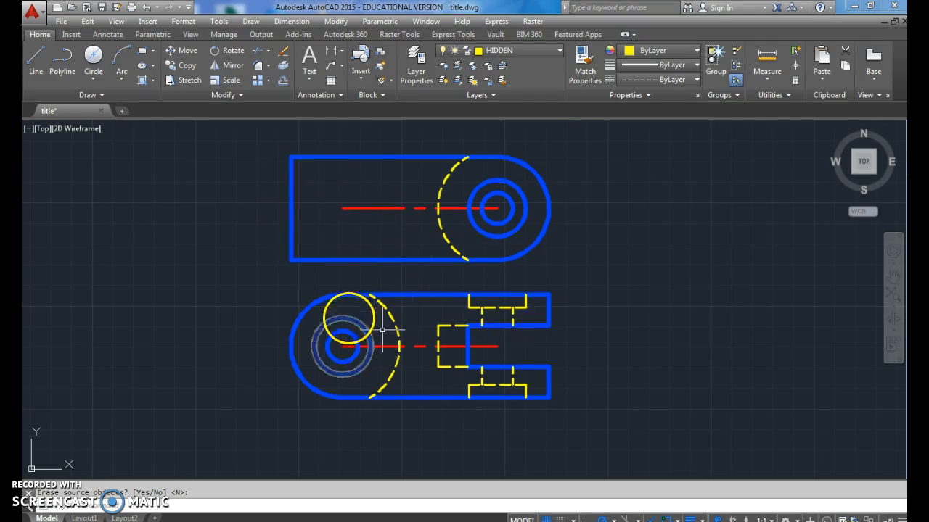
{"action": "key", "text": "Return"}
Copy the lower shape's slot lines, hidden slot extension, both hidden hole outlines and lower right edge segment to the empty area left of the views.
{"action": "left_click", "coordinate": [531, 391]}
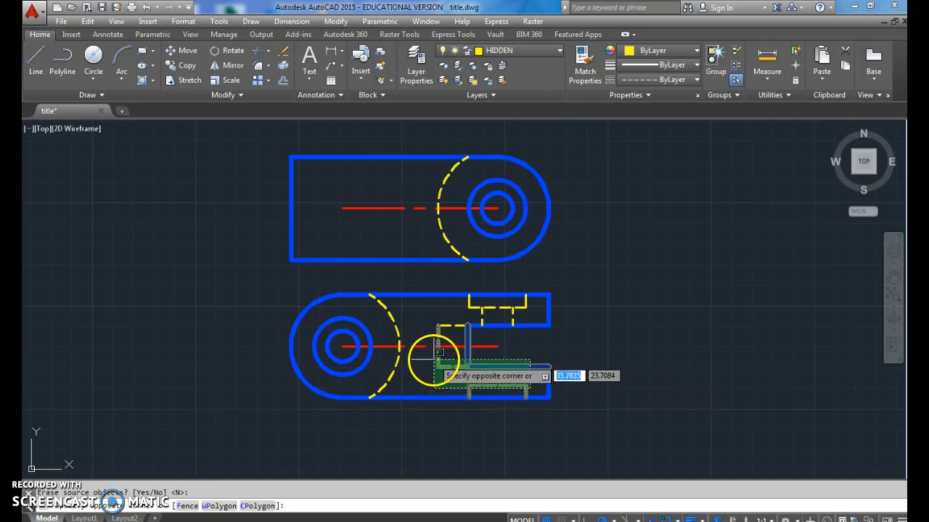
{"action": "left_click", "coordinate": [434, 359]}
{"action": "left_click", "coordinate": [534, 332]}
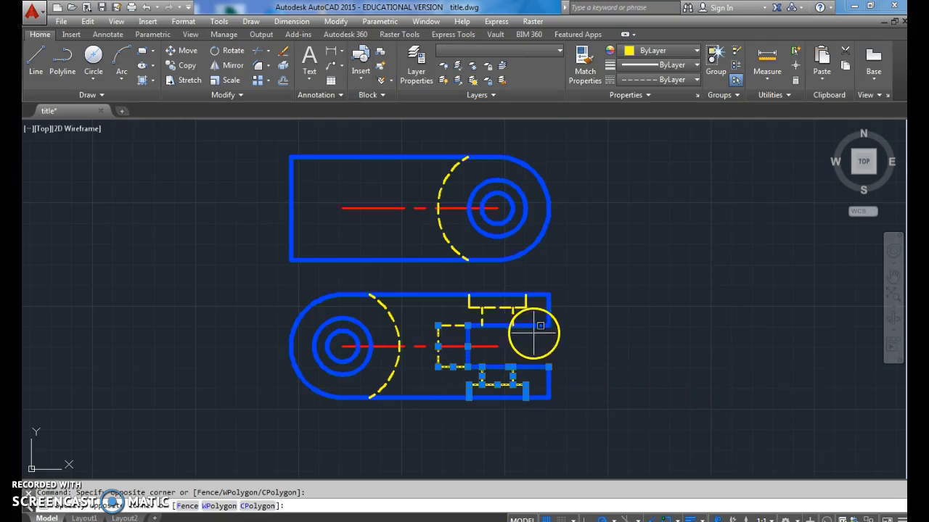
{"action": "left_click", "coordinate": [439, 296]}
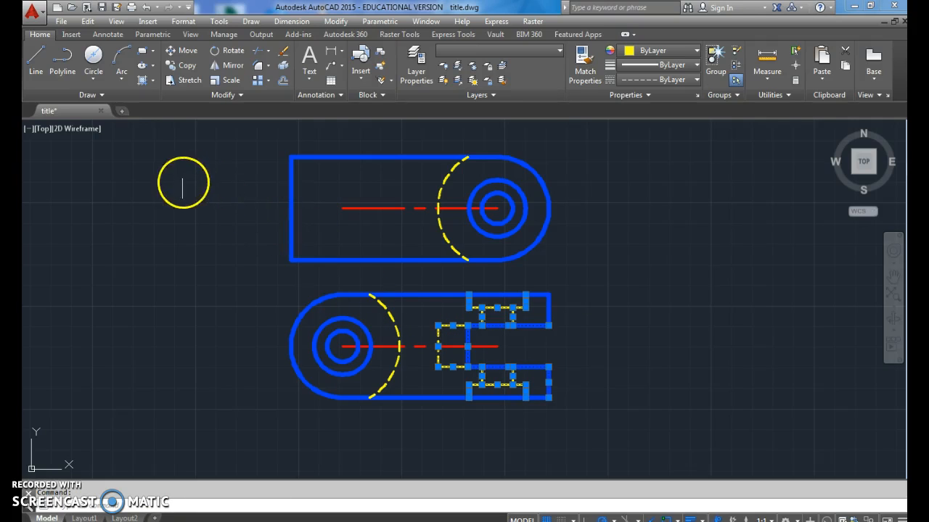
{"action": "left_click", "coordinate": [192, 70]}
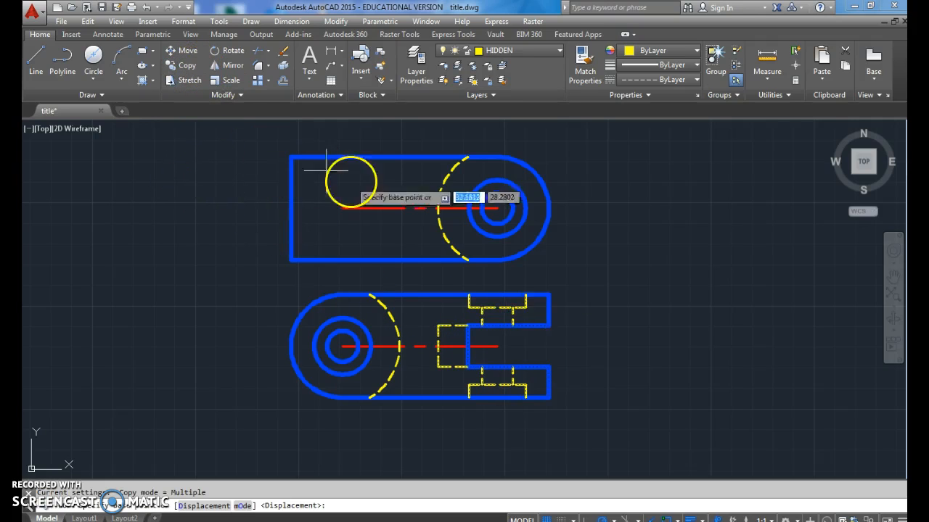
{"action": "left_click", "coordinate": [550, 325]}
{"action": "middle_click_drag", "start_coordinate": [341, 263], "coordinate": [462, 254]}
{"action": "left_click", "coordinate": [270, 227]}
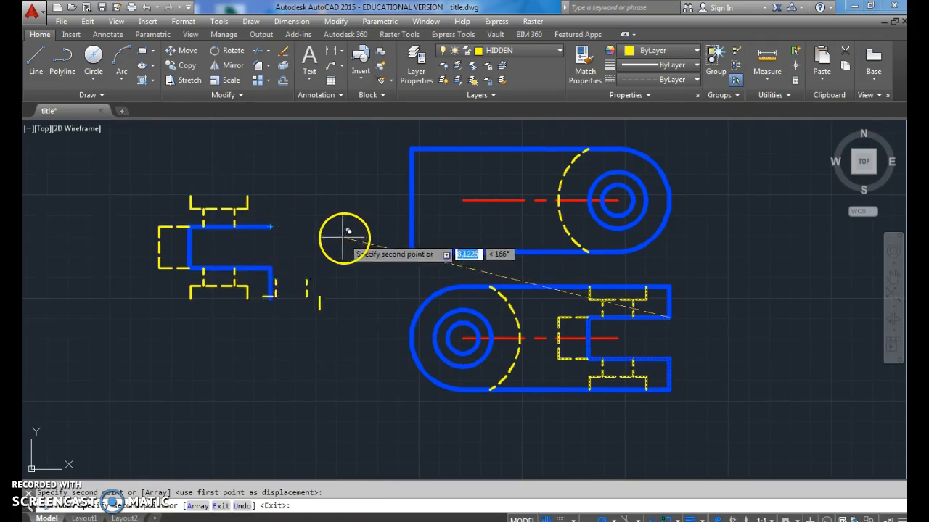
{"action": "type", "text": "1"}
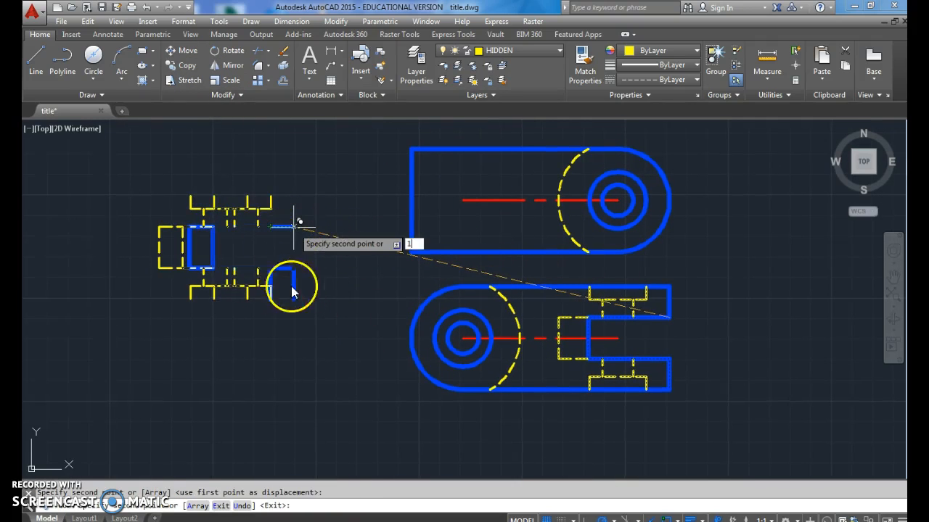
{"action": "key", "text": "Escape"}
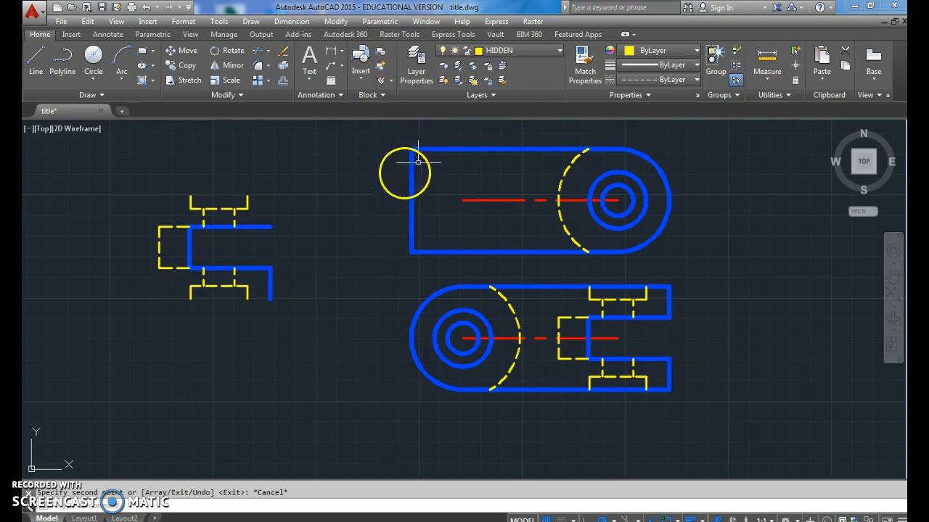
Rotate the copied slot and hole outlines by half a turn so that the slot opens to the left.
{"action": "left_click", "coordinate": [224, 50]}
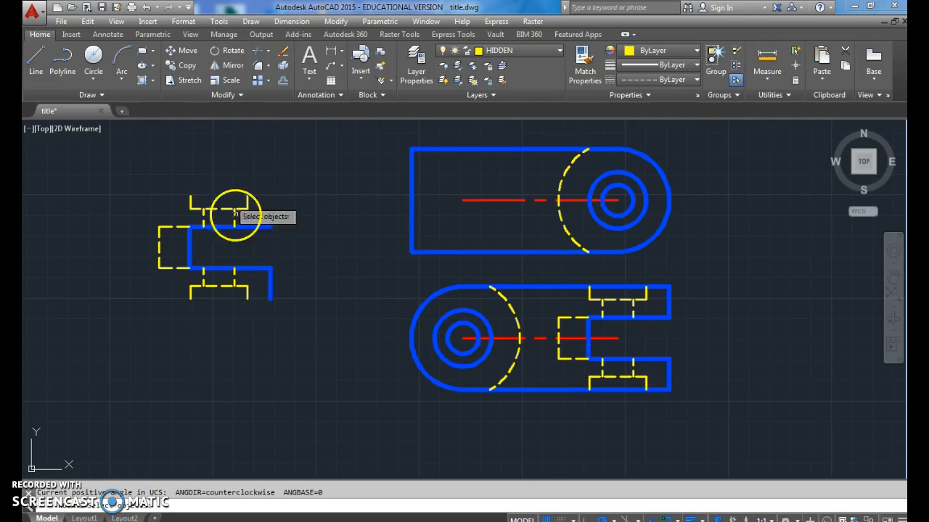
{"action": "left_click", "coordinate": [293, 315]}
{"action": "left_click", "coordinate": [87, 182]}
{"action": "key", "text": "Return"}
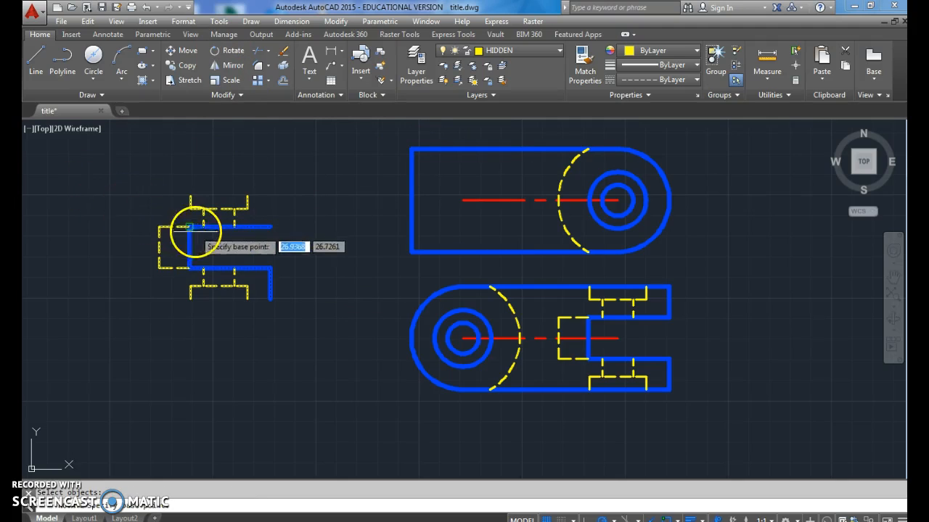
{"action": "left_click", "coordinate": [215, 249]}
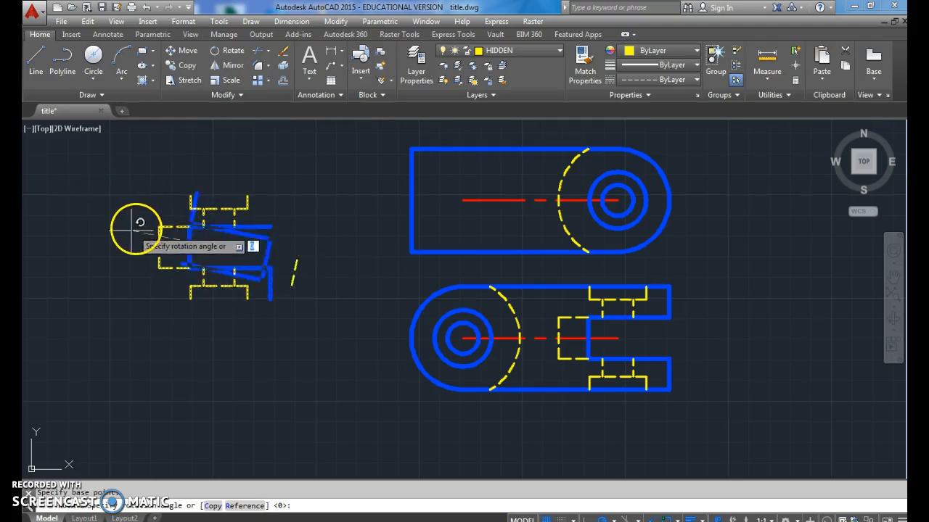
{"action": "left_click", "coordinate": [109, 249]}
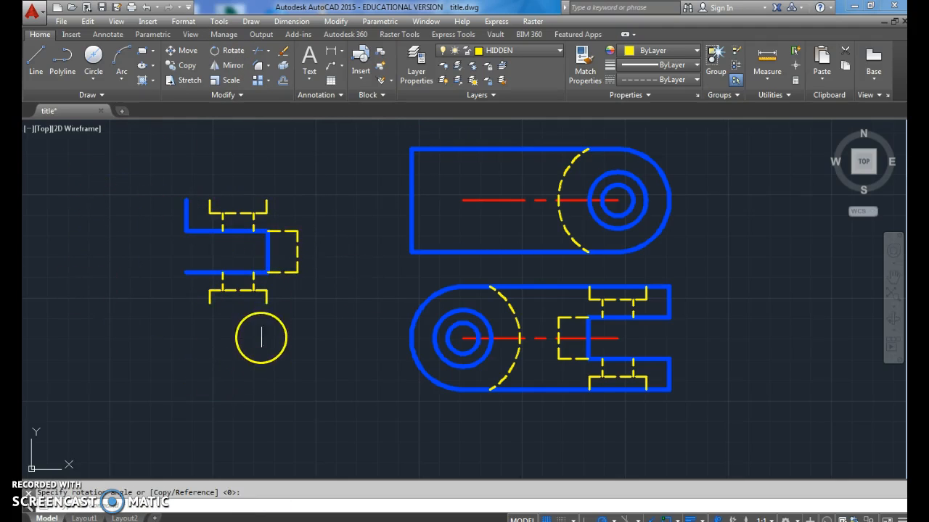
Move the rotated slot and hole outlines from their upper-left endpoint onto the upper shape's top-left corner.
{"action": "left_click", "coordinate": [173, 56]}
{"action": "left_click", "coordinate": [311, 328]}
{"action": "left_click", "coordinate": [142, 184]}
{"action": "key", "text": "Return"}
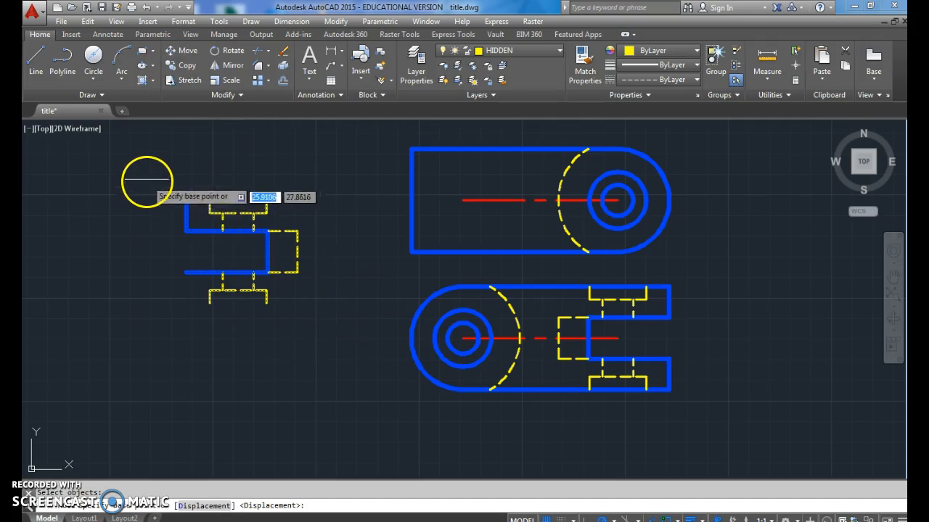
{"action": "left_click", "coordinate": [187, 198]}
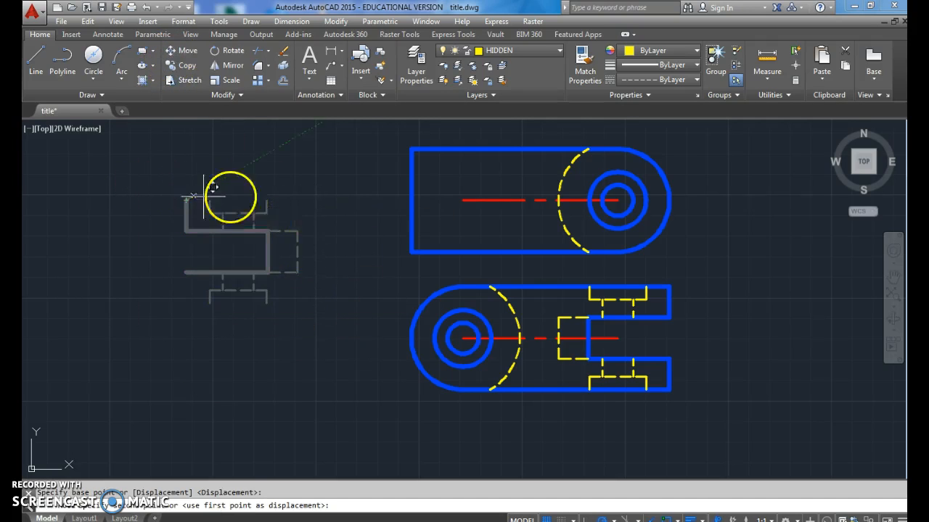
{"action": "left_click", "coordinate": [413, 150]}
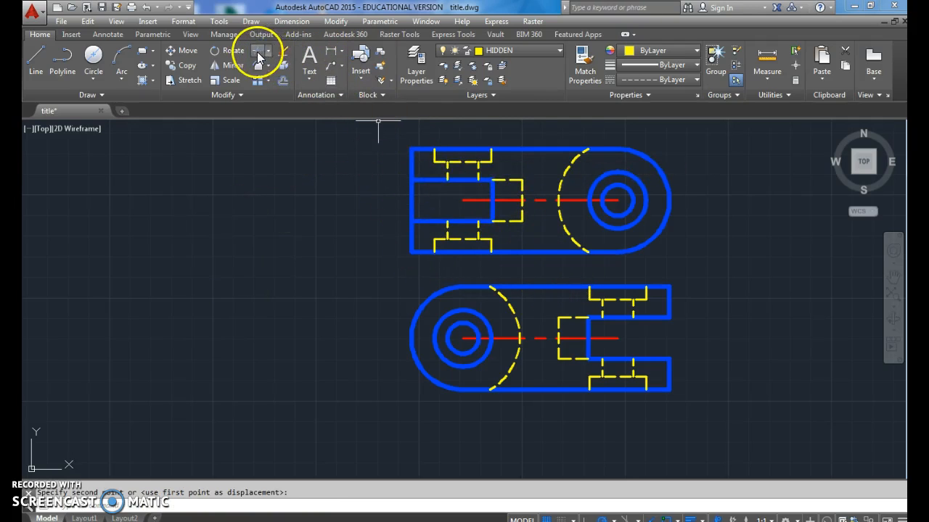
Trim the upper shape's left edge between the two horizontal slot lines to open the slot.
{"action": "left_click", "coordinate": [259, 50]}
{"action": "left_click", "coordinate": [426, 219]}
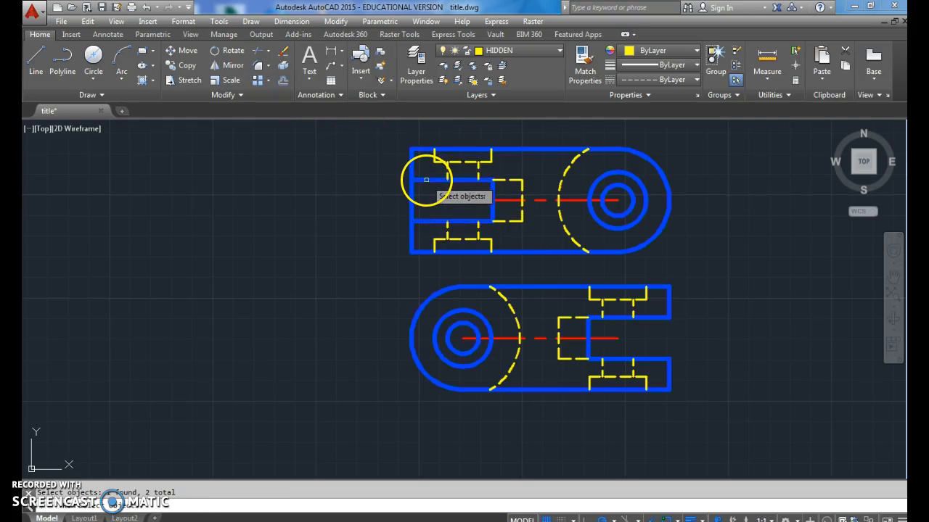
{"action": "key", "text": "Return"}
{"action": "left_click", "coordinate": [412, 199]}
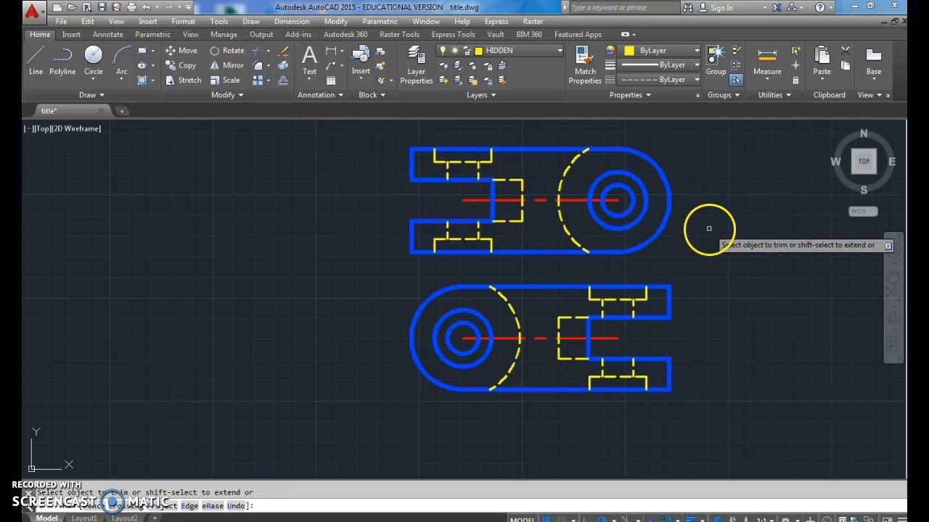
{"action": "key", "text": "Return"}
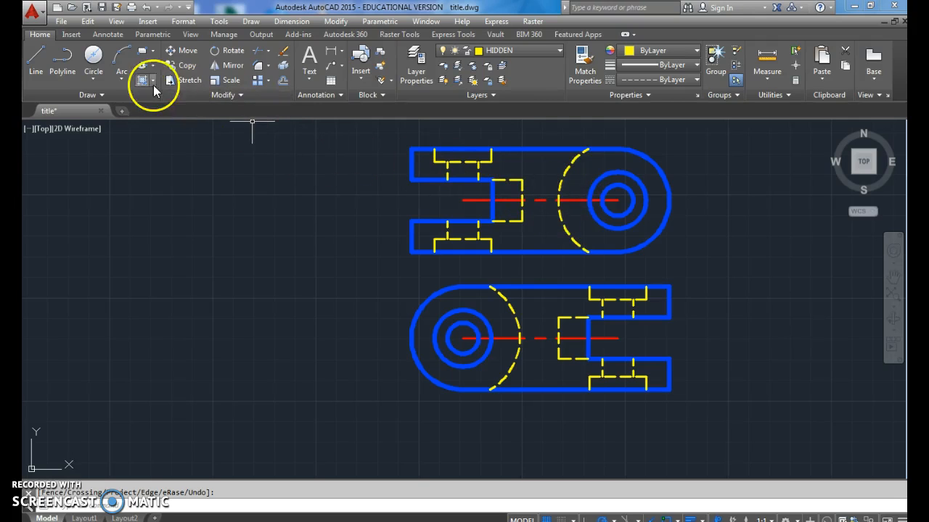
On the OBJECT layer, draw a 0.675 diameter circle centred 1.875 along the upper shape's centre line from its left end.
{"action": "left_click", "coordinate": [521, 50]}
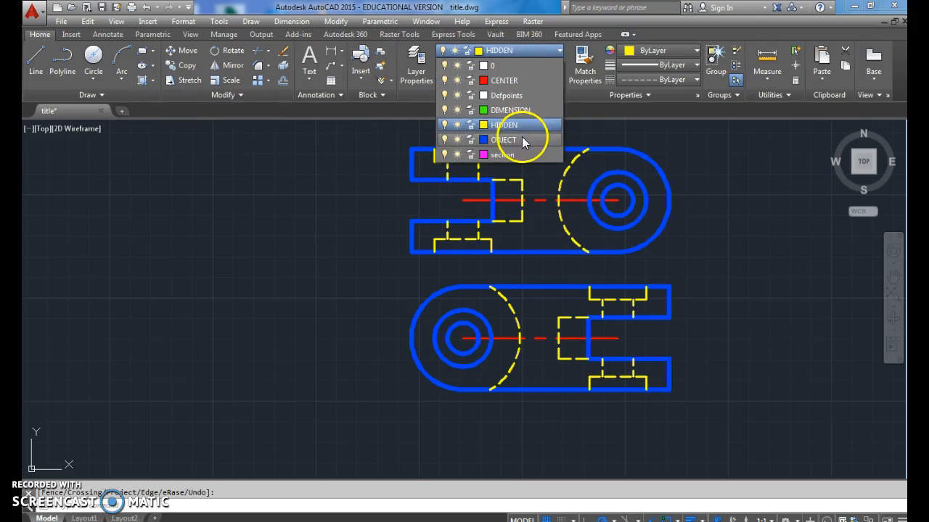
{"action": "left_click", "coordinate": [522, 140]}
{"action": "left_click", "coordinate": [93, 59]}
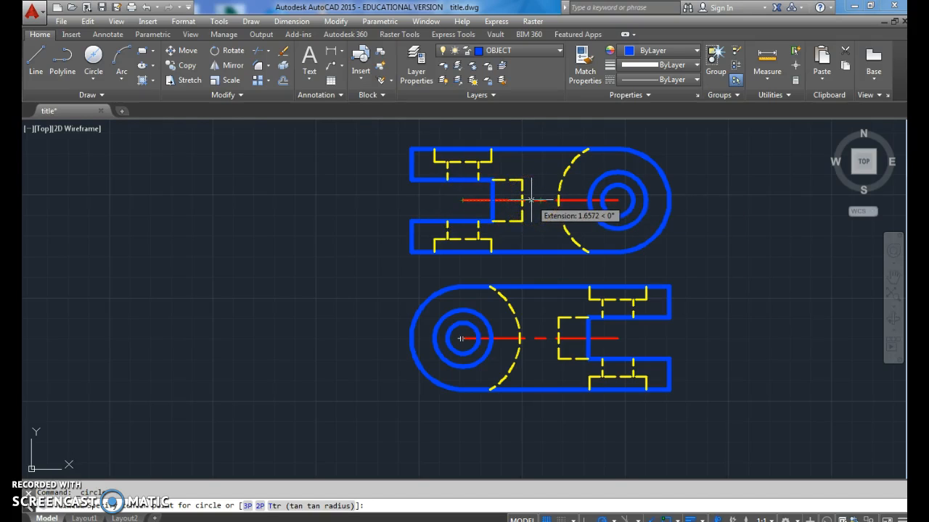
{"action": "type", "text": "1."}
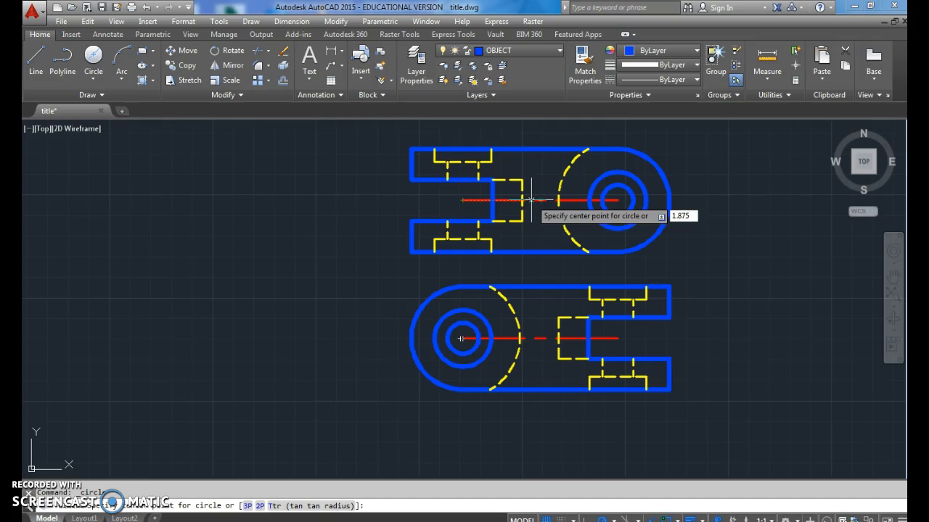
{"action": "type", "text": "875"}
{"action": "key", "text": "Return"}
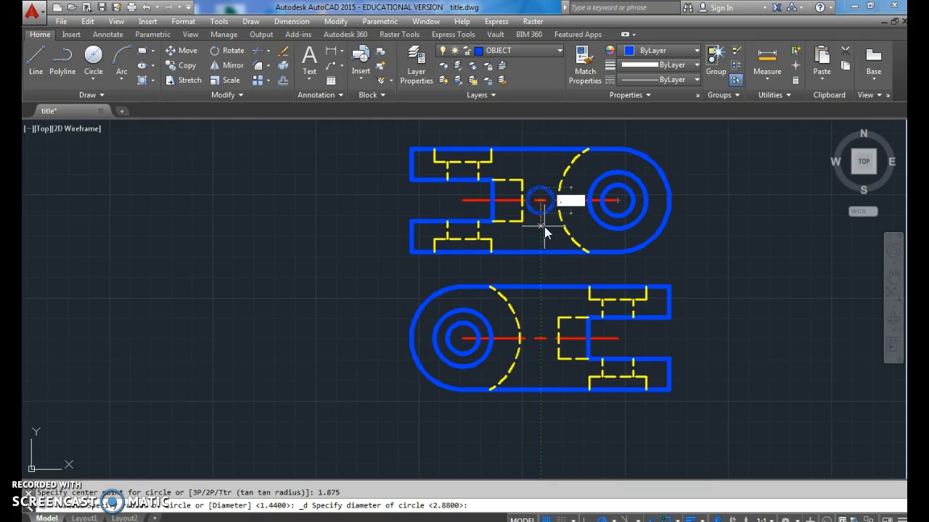
{"action": "type", "text": ".67"}
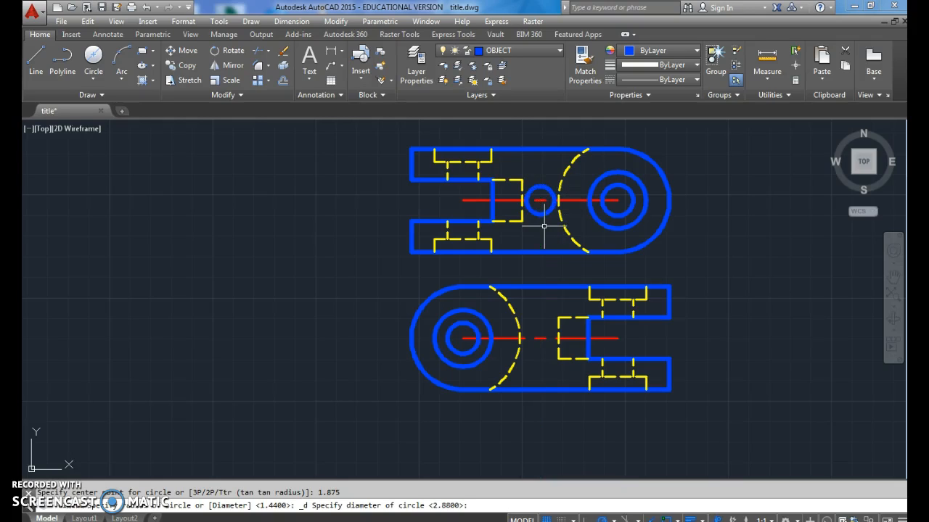
{"action": "type", "text": "5"}
{"action": "key", "text": "Return"}
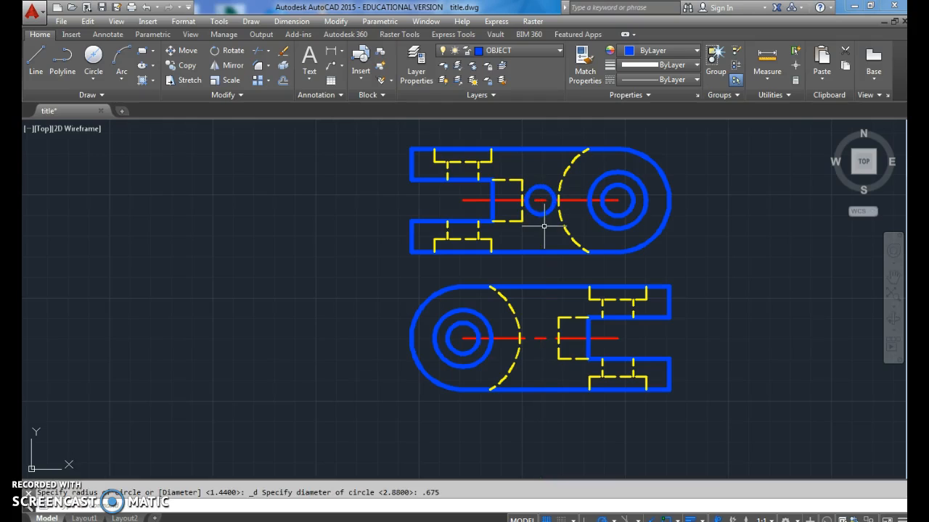
On the HIDDEN layer, draw a vertical line across the lower shape's full height, aligned with the left quadrant of the upper shape's middle circle.
{"action": "left_click", "coordinate": [525, 52]}
{"action": "left_click", "coordinate": [506, 126]}
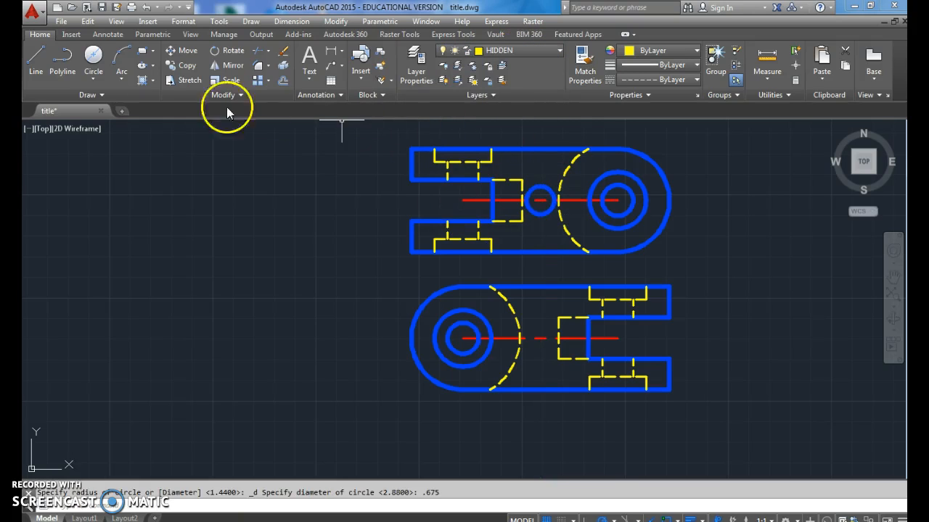
{"action": "left_click", "coordinate": [38, 55]}
{"action": "left_click", "coordinate": [525, 201]}
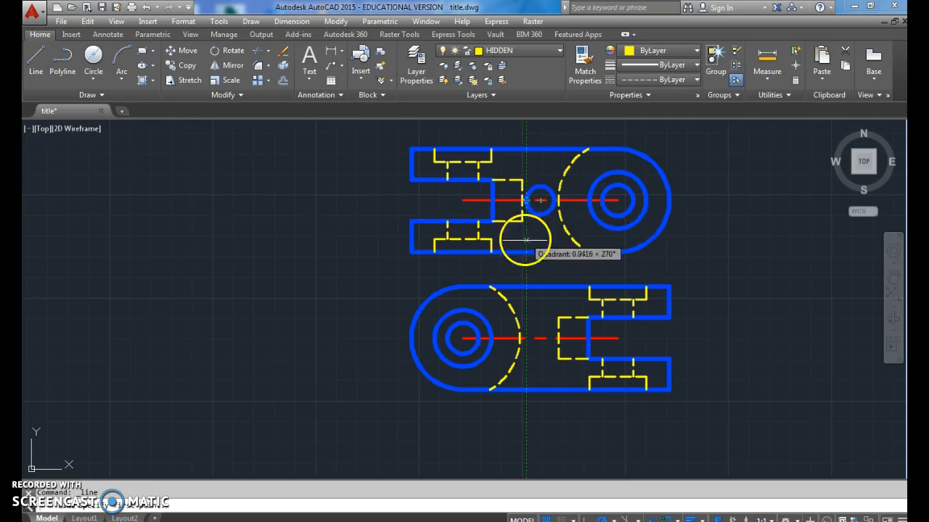
{"action": "left_click", "coordinate": [526, 383]}
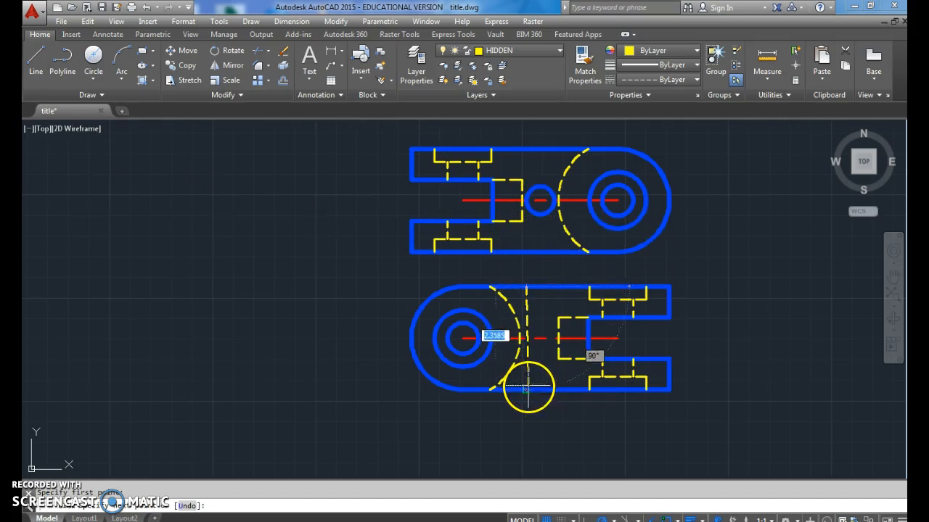
{"action": "key", "text": "Return"}
Draw a second hidden vertical line across the lower shape's full height, aligned with the right quadrant of the upper shape's middle circle.
{"action": "key", "text": "Return"}
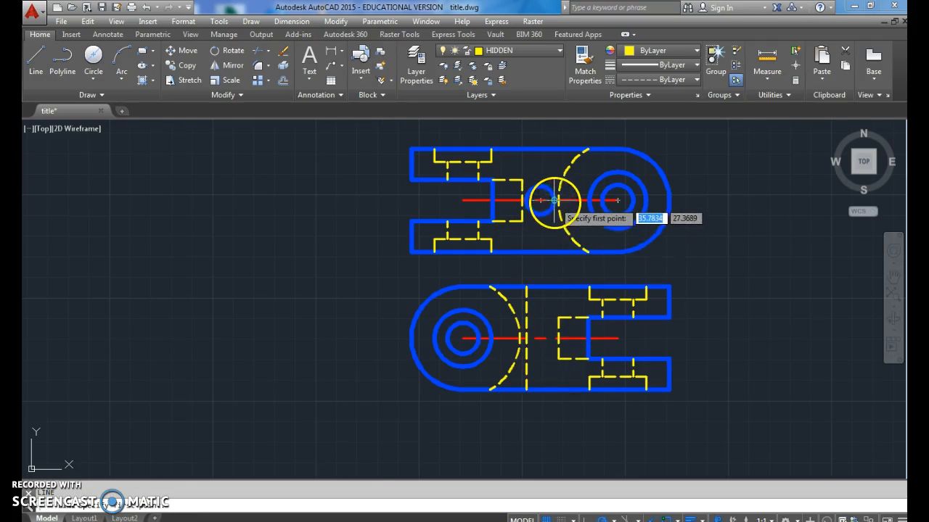
{"action": "left_click", "coordinate": [554, 283]}
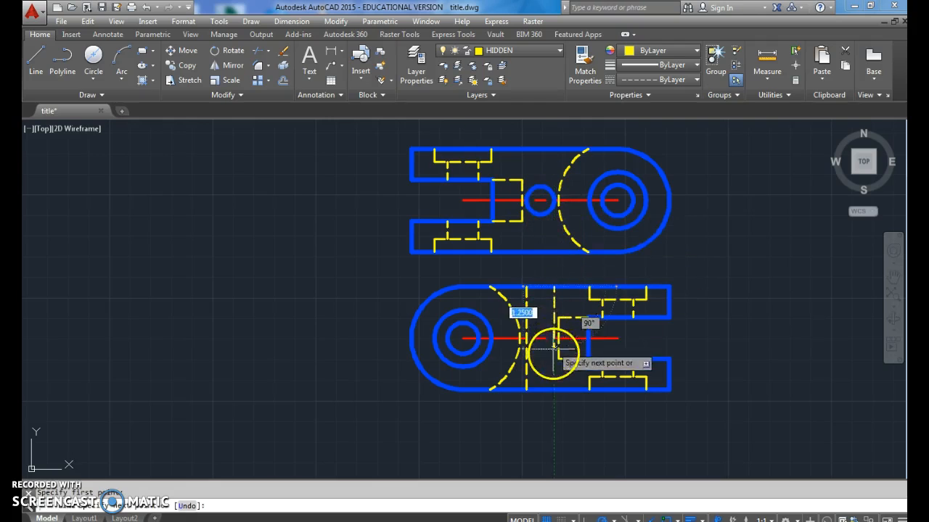
{"action": "left_click", "coordinate": [554, 390]}
{"action": "key", "text": "Return"}
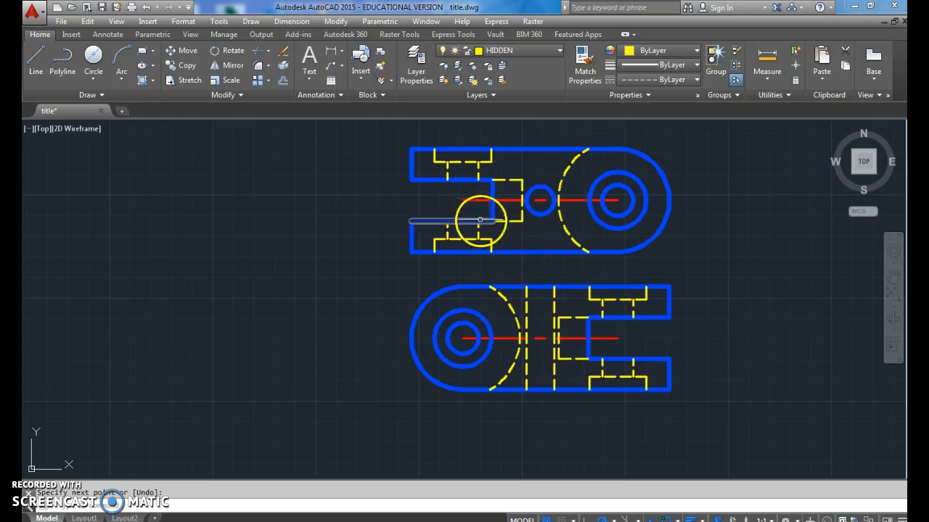
Stretch the upper view's centre line past both ends of the part and move it to the section layer.
{"action": "left_click", "coordinate": [475, 200]}
{"action": "left_click", "coordinate": [462, 200]}
{"action": "left_click", "coordinate": [382, 200]}
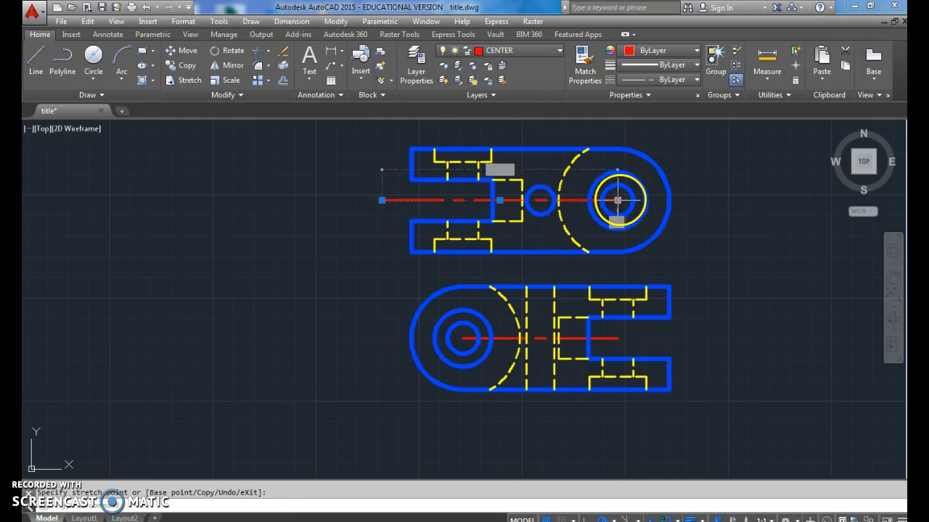
{"action": "left_click", "coordinate": [694, 199]}
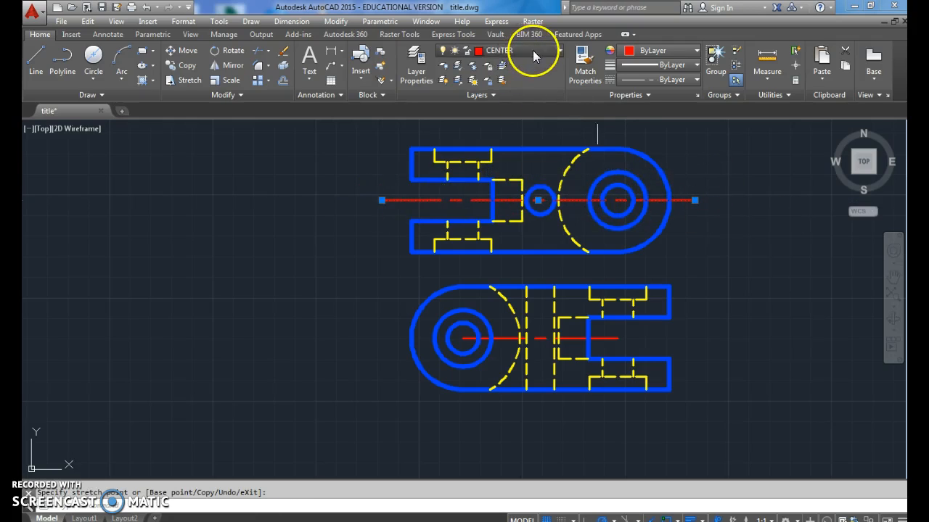
{"action": "left_click", "coordinate": [532, 51]}
{"action": "left_click", "coordinate": [508, 151]}
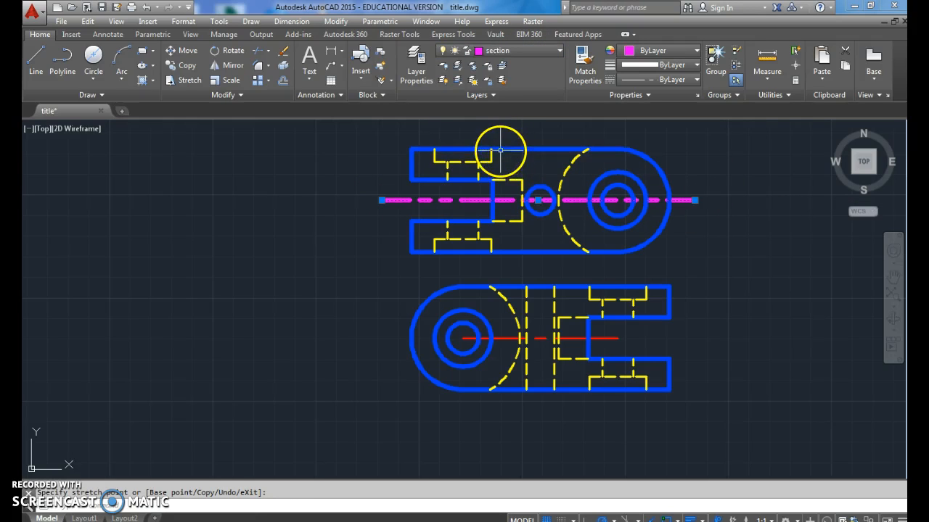
{"action": "key", "text": "Escape"}
{"action": "left_click", "coordinate": [71, 34]}
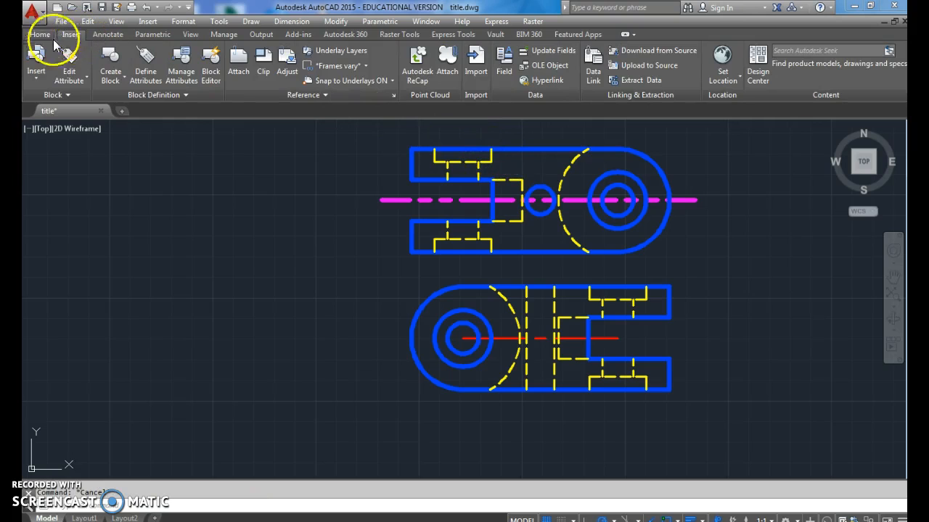
{"action": "left_click", "coordinate": [36, 70]}
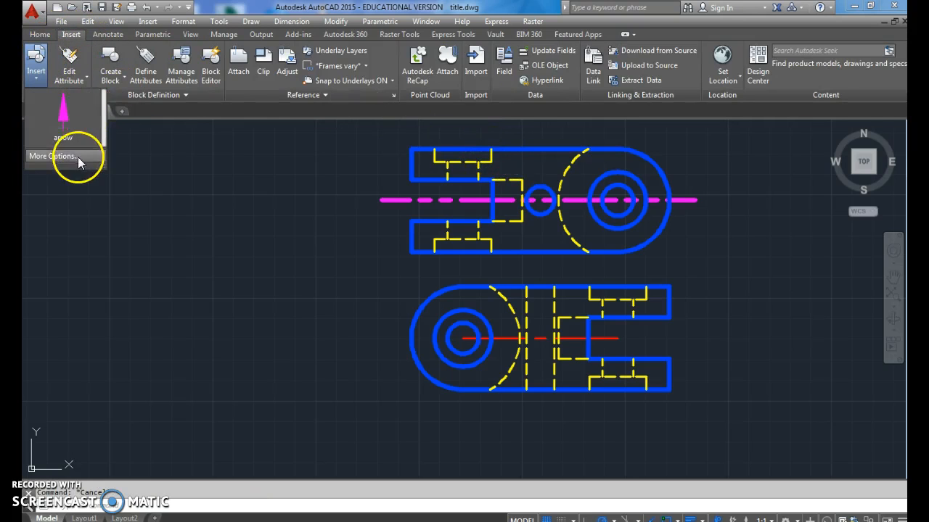
{"action": "left_click", "coordinate": [77, 158]}
{"action": "left_click", "coordinate": [682, 316]}
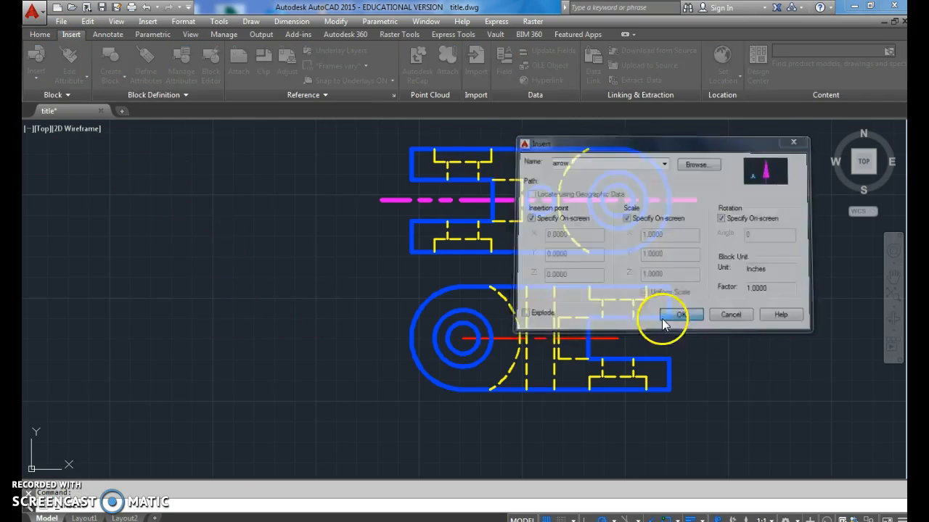
{"action": "left_click", "coordinate": [477, 319]}
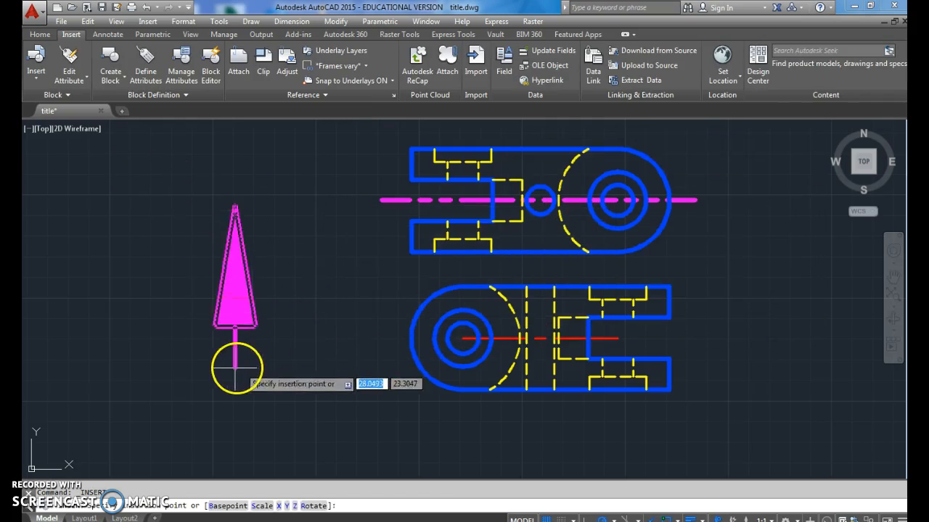
{"action": "left_click", "coordinate": [234, 366]}
{"action": "key", "text": "Escape"}
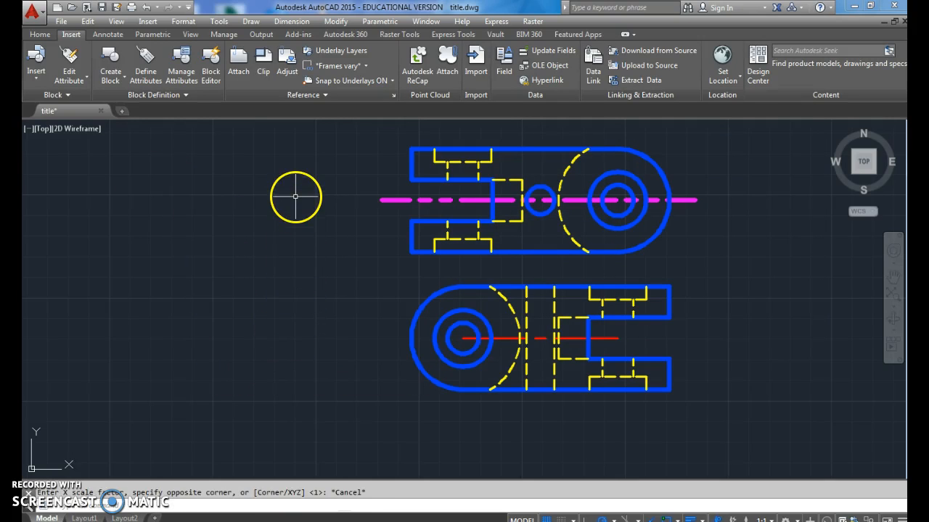
{"action": "key", "text": "Escape"}
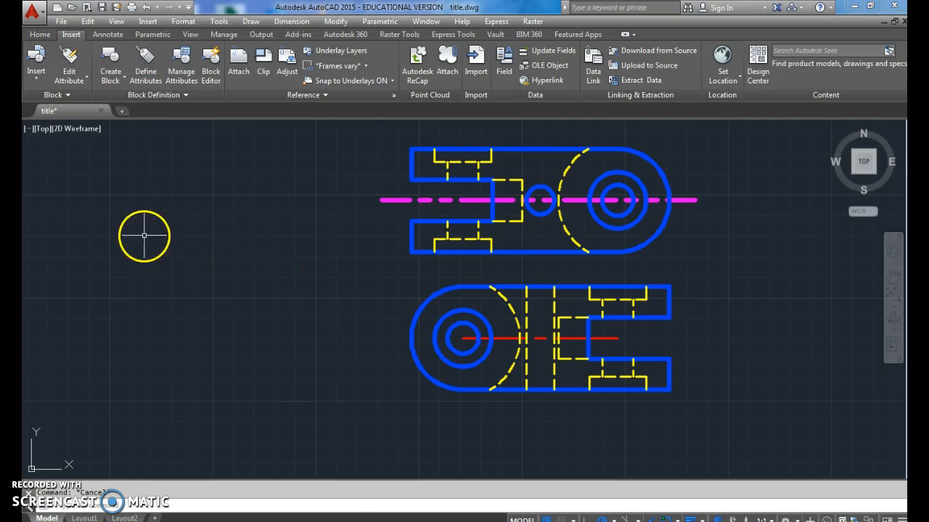
Insert the arrow block in the empty space beside the views at scale .25, pointing up with no rotation.
{"action": "left_click", "coordinate": [37, 76]}
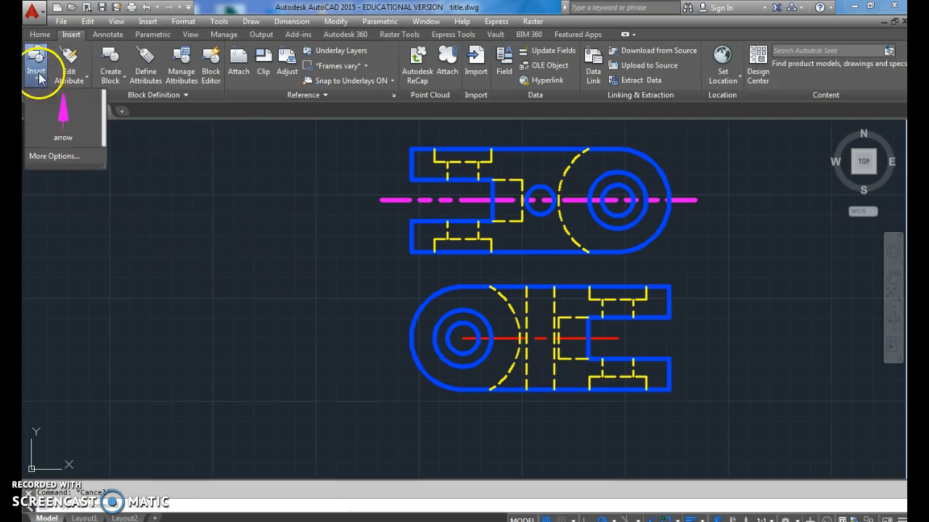
{"action": "left_click", "coordinate": [64, 156]}
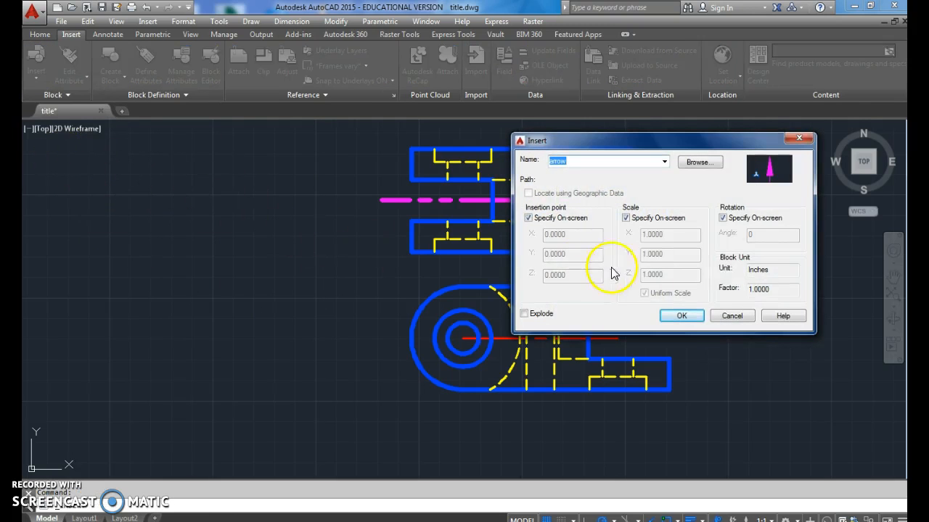
{"action": "left_click", "coordinate": [682, 315]}
{"action": "left_click", "coordinate": [247, 334]}
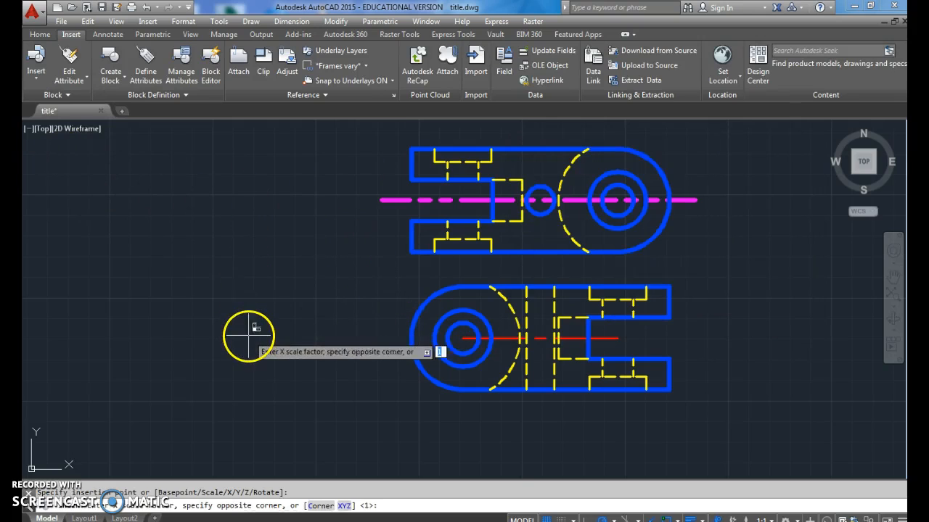
{"action": "type", "text": ".25"}
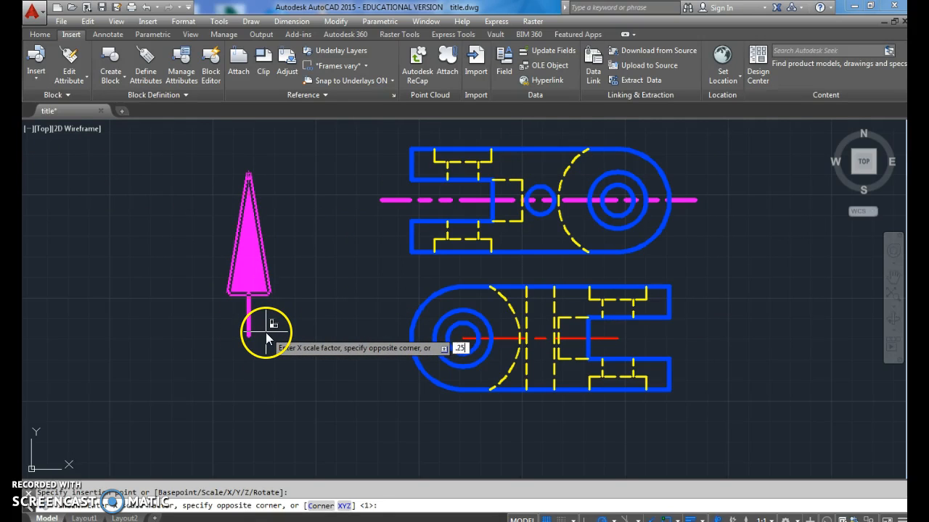
{"action": "key", "text": "Return"}
{"action": "key", "text": "Return"}
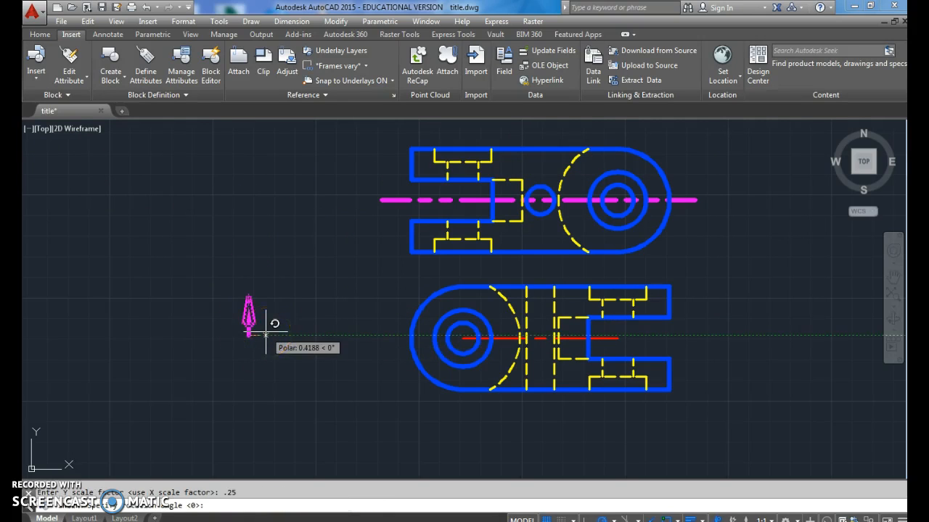
{"action": "left_click", "coordinate": [301, 337]}
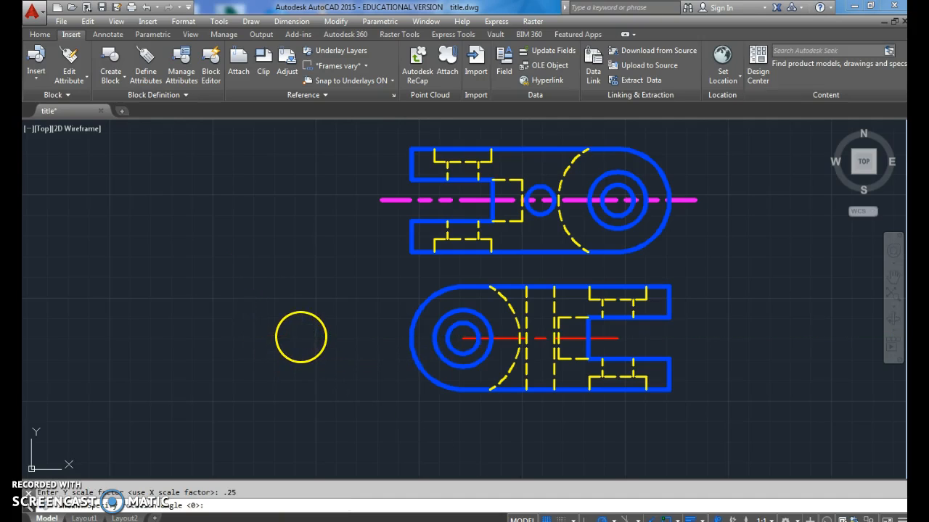
Copy the arrow from its tail end onto both ends of the upper view's section line.
{"action": "left_click", "coordinate": [40, 34]}
{"action": "left_click", "coordinate": [183, 65]}
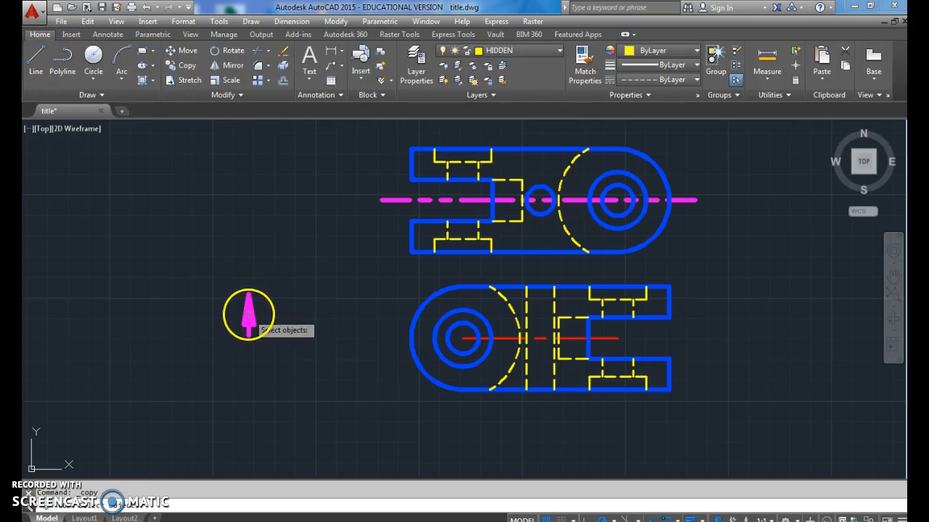
{"action": "left_click", "coordinate": [265, 350]}
{"action": "left_click", "coordinate": [212, 285]}
{"action": "key", "text": "Return"}
{"action": "left_click", "coordinate": [249, 334]}
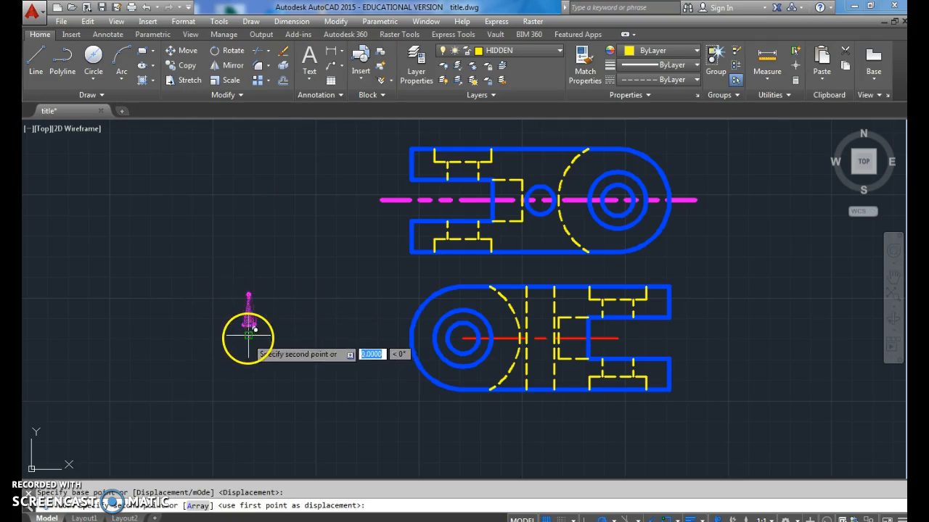
{"action": "left_click", "coordinate": [379, 198]}
{"action": "left_click", "coordinate": [695, 198]}
{"action": "key", "text": "Return"}
Erase the original arrow left in the empty space beside the views.
{"action": "left_click", "coordinate": [276, 356]}
{"action": "left_click", "coordinate": [232, 297]}
{"action": "key", "text": "Delete"}
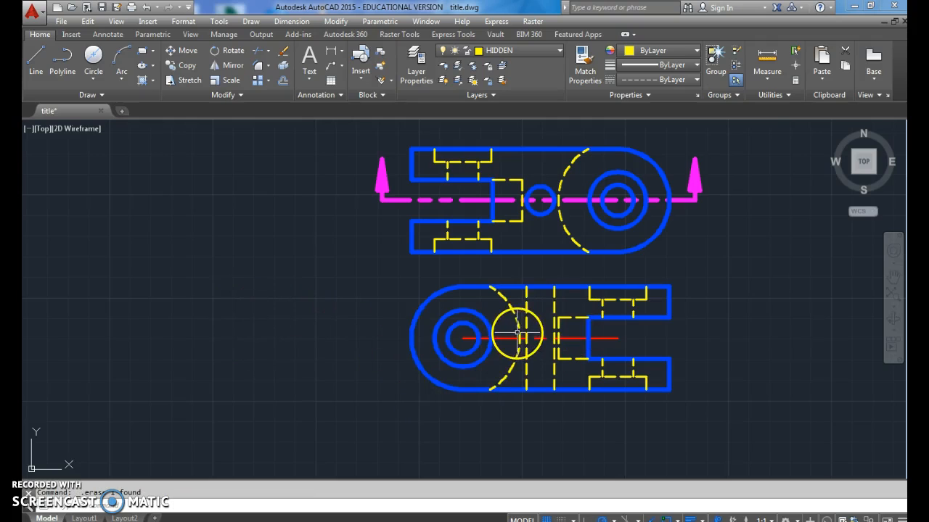
Move all hidden lines of the lower view, including the arc, hole lines, slot pocket and counterbores, to the OBJECT layer.
{"action": "mouse_move", "coordinate": [535, 364]}
{"action": "middle_mouse_down"}
{"action": "mouse_move", "coordinate": [498, 356]}
{"action": "mouse_move", "coordinate": [473, 325]}
{"action": "middle_mouse_up"}
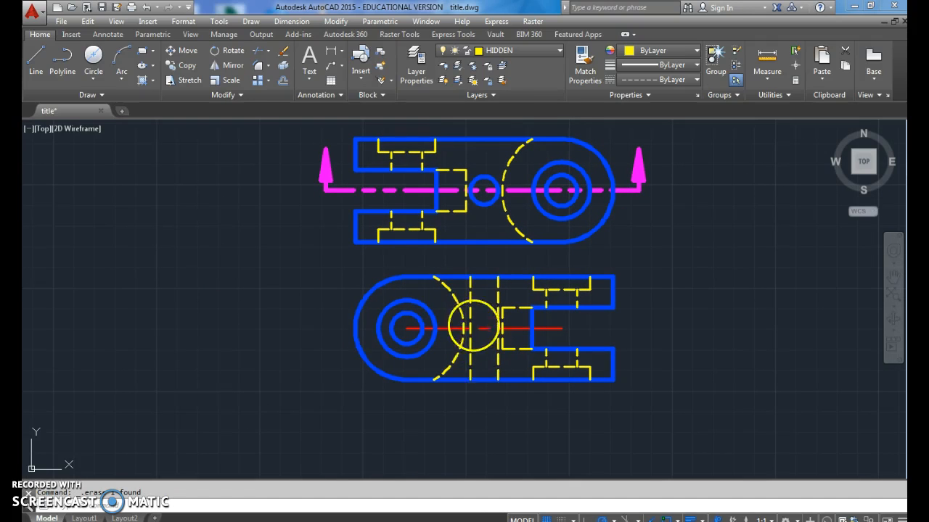
{"action": "left_click", "coordinate": [462, 308]}
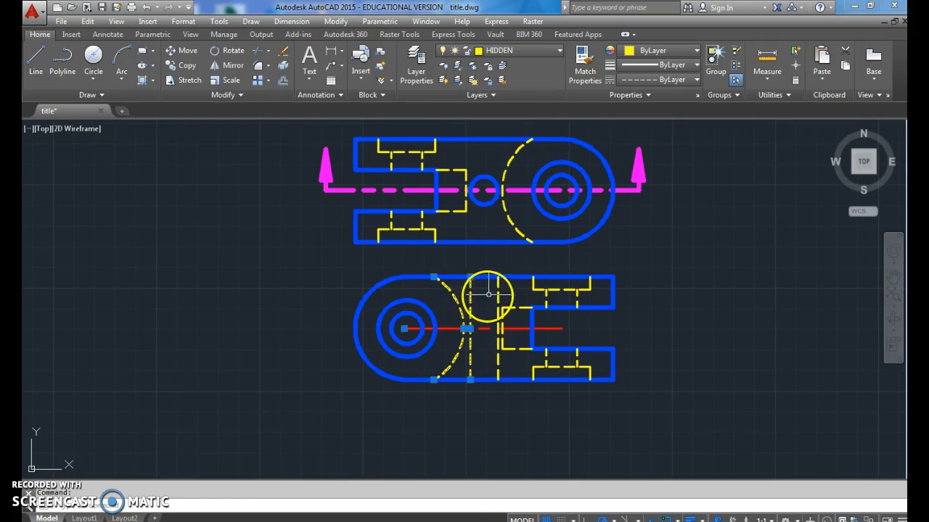
{"action": "left_click", "coordinate": [499, 296]}
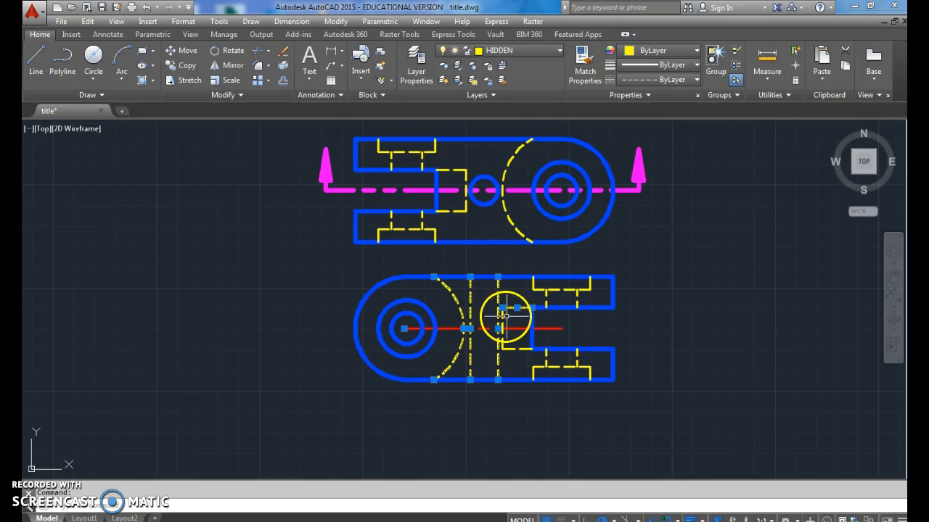
{"action": "left_click", "coordinate": [502, 313]}
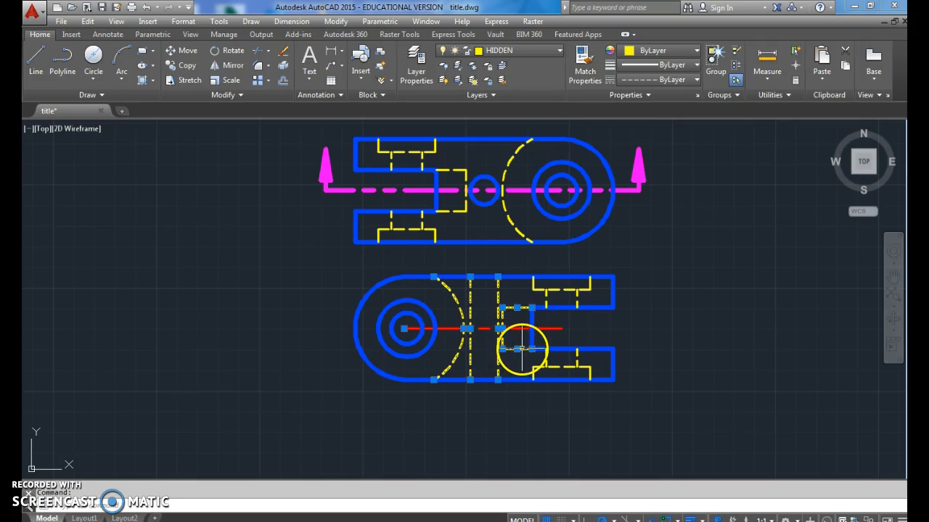
{"action": "left_click", "coordinate": [593, 299]}
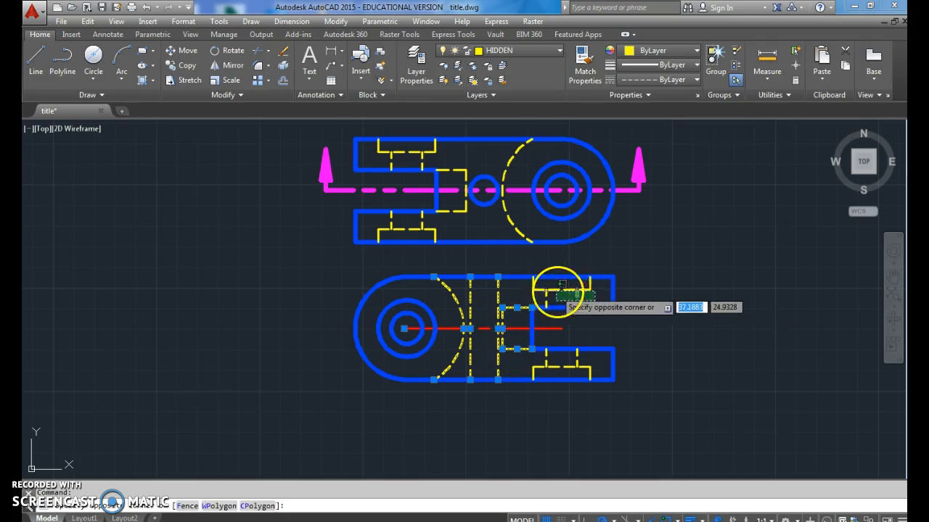
{"action": "left_click", "coordinate": [524, 285]}
{"action": "left_click", "coordinate": [620, 357]}
{"action": "left_click", "coordinate": [530, 375]}
{"action": "left_click", "coordinate": [515, 51]}
{"action": "left_click", "coordinate": [515, 130]}
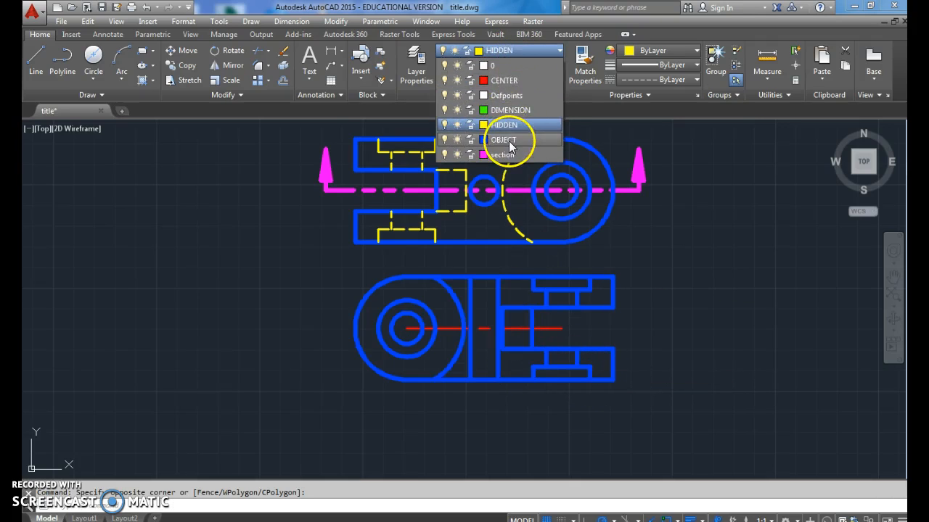
{"action": "key", "text": "Escape"}
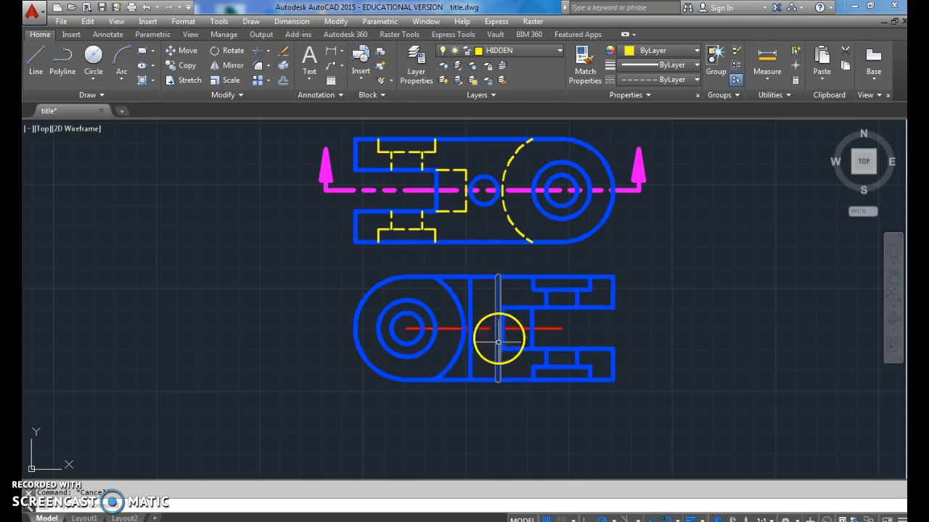
Erase the larger of the two concentric circles in the lower view's rounded end.
{"action": "left_click", "coordinate": [416, 304]}
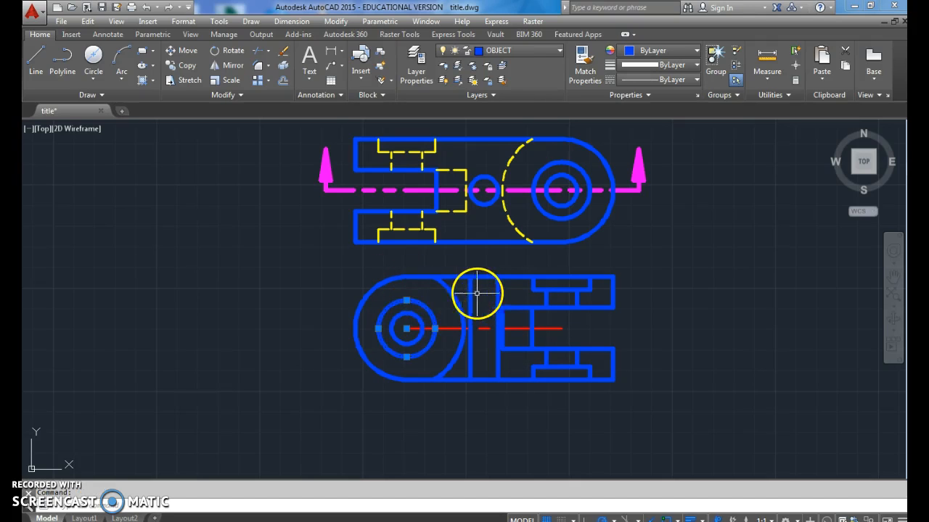
{"action": "key", "text": "Delete"}
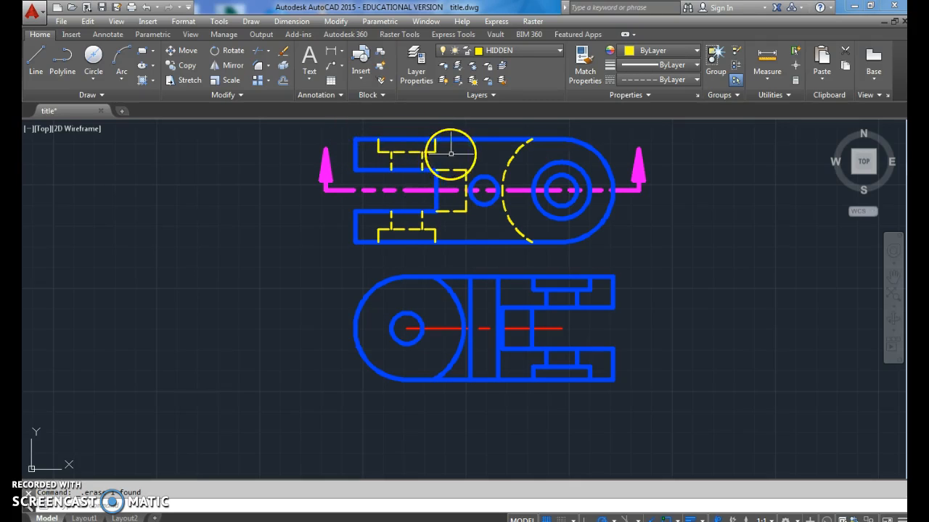
Hatch the solid areas beside the arc and in both fork arms of the lower view with ANSI32 on the DIMENSION layer.
{"action": "left_click", "coordinate": [515, 110]}
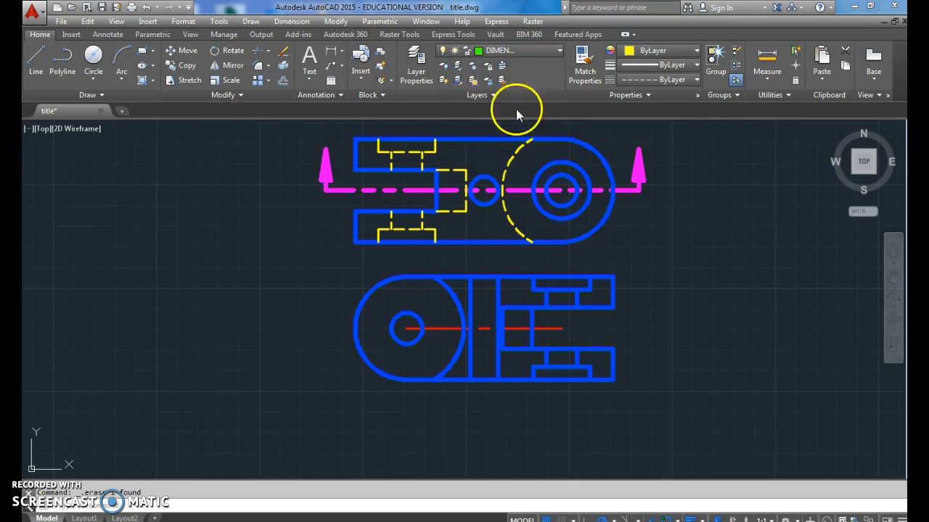
{"action": "left_click", "coordinate": [144, 82]}
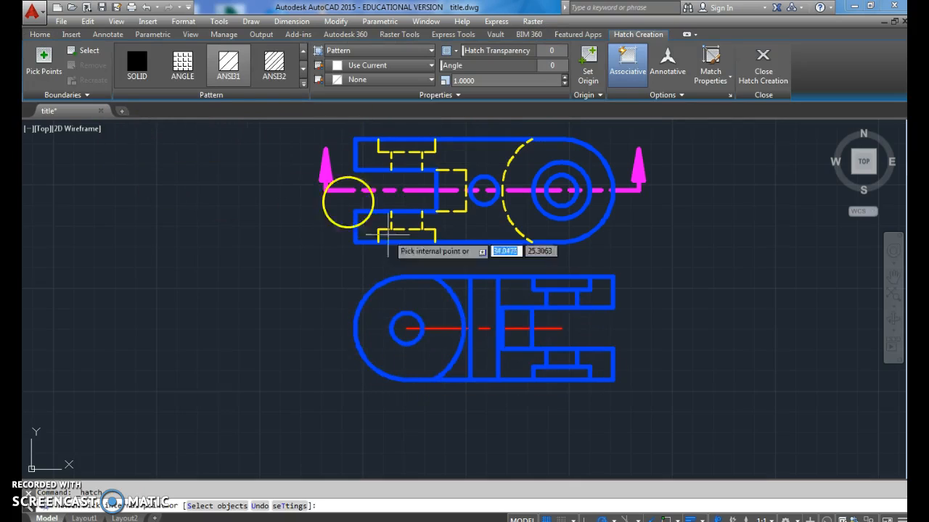
{"action": "left_click", "coordinate": [284, 75]}
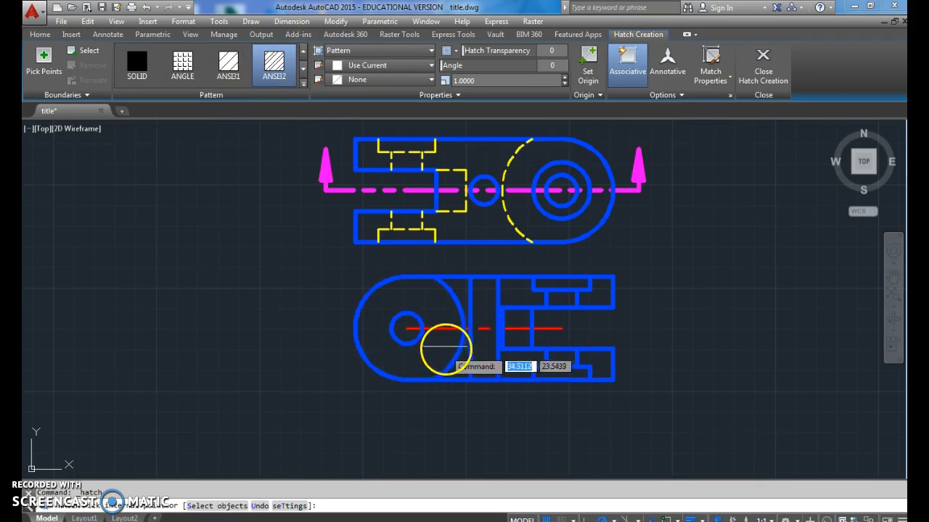
{"action": "left_click", "coordinate": [434, 317]}
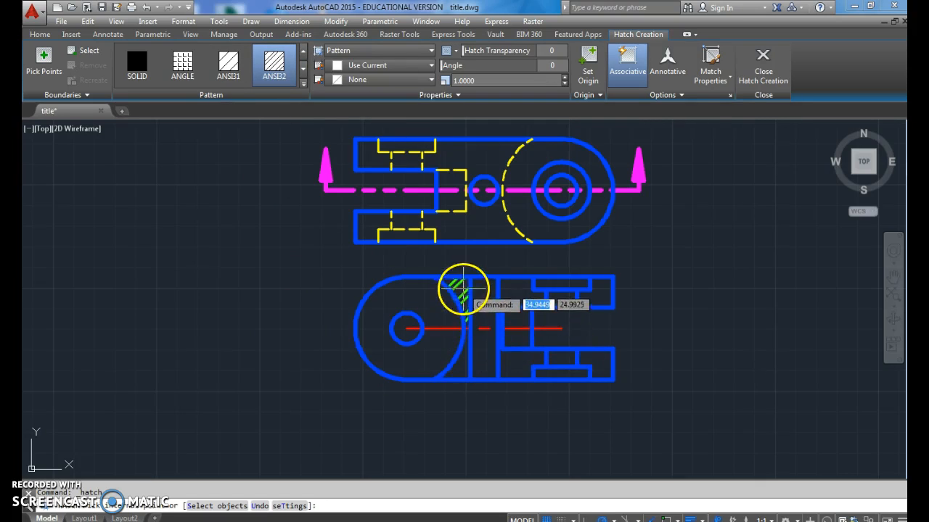
{"action": "left_click", "coordinate": [460, 370]}
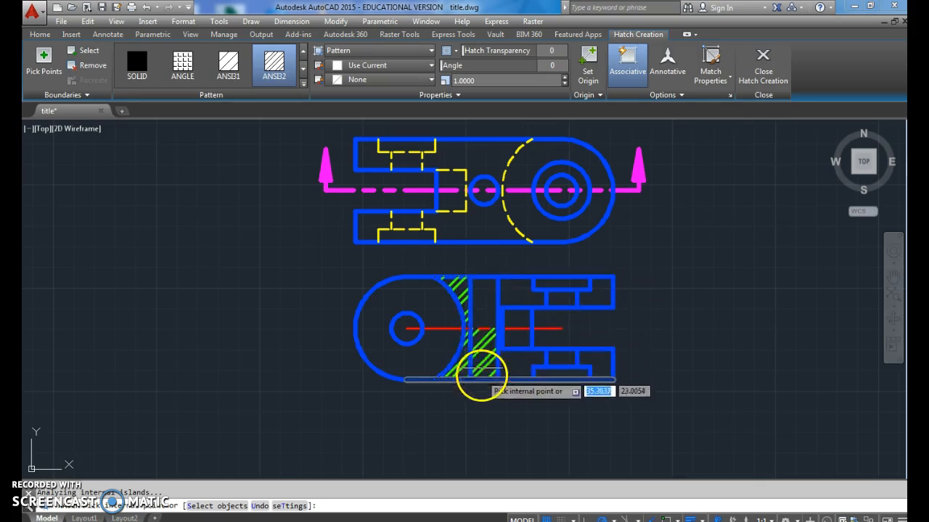
{"action": "left_click", "coordinate": [520, 288]}
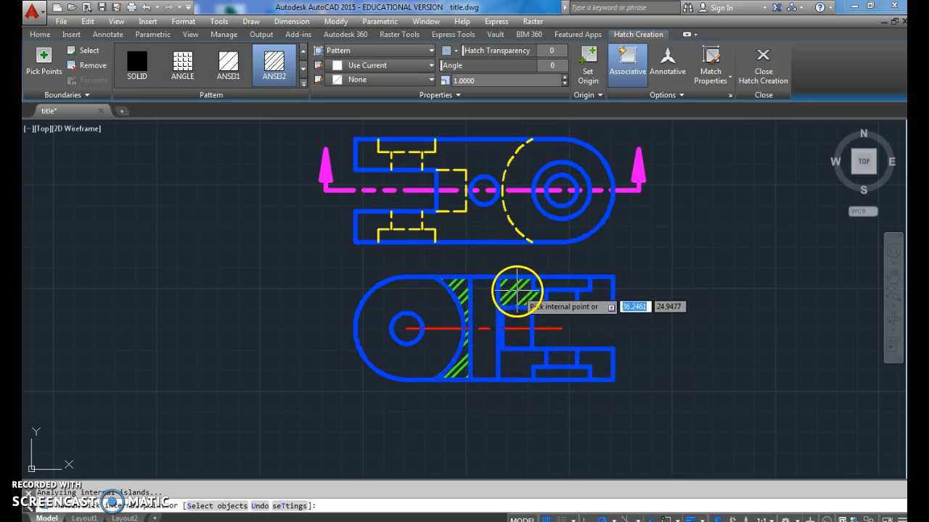
{"action": "left_click", "coordinate": [601, 297]}
{"action": "left_click", "coordinate": [584, 361]}
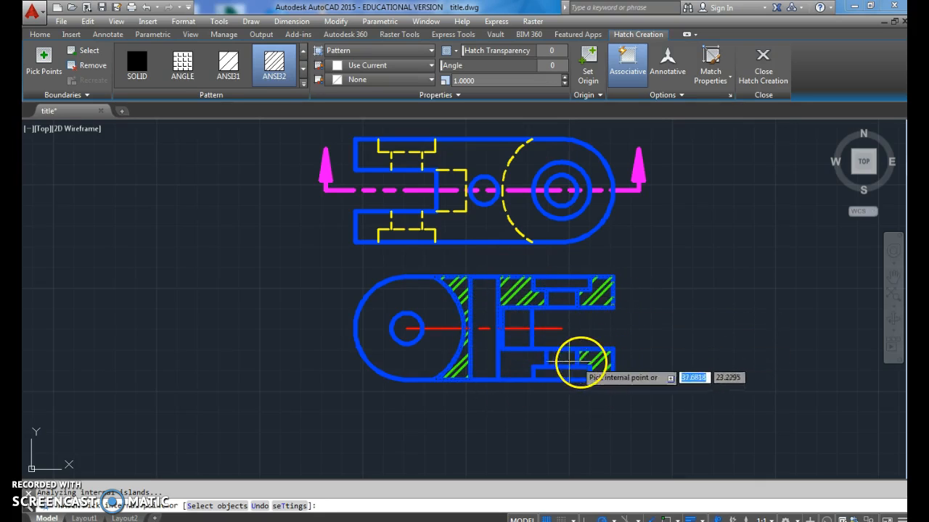
{"action": "left_click", "coordinate": [514, 356]}
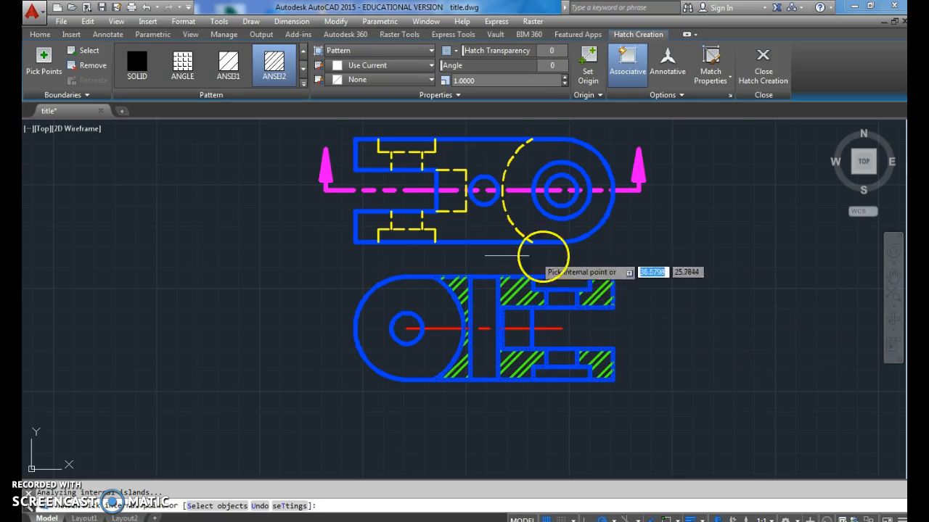
{"action": "mouse_move", "coordinate": [678, 280]}
{"action": "middle_mouse_down"}
{"action": "mouse_move", "coordinate": [679, 305]}
{"action": "mouse_move", "coordinate": [658, 312]}
{"action": "middle_mouse_up"}
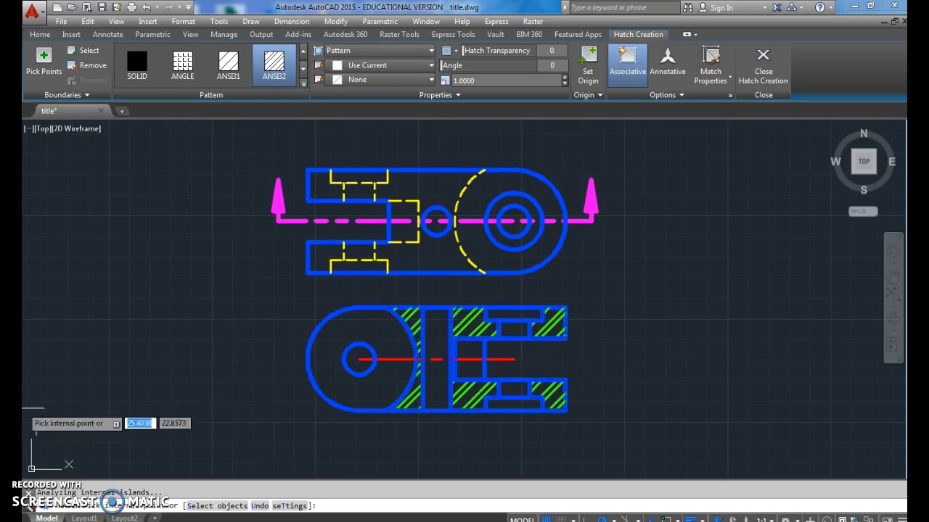
{"action": "key", "text": "Return"}
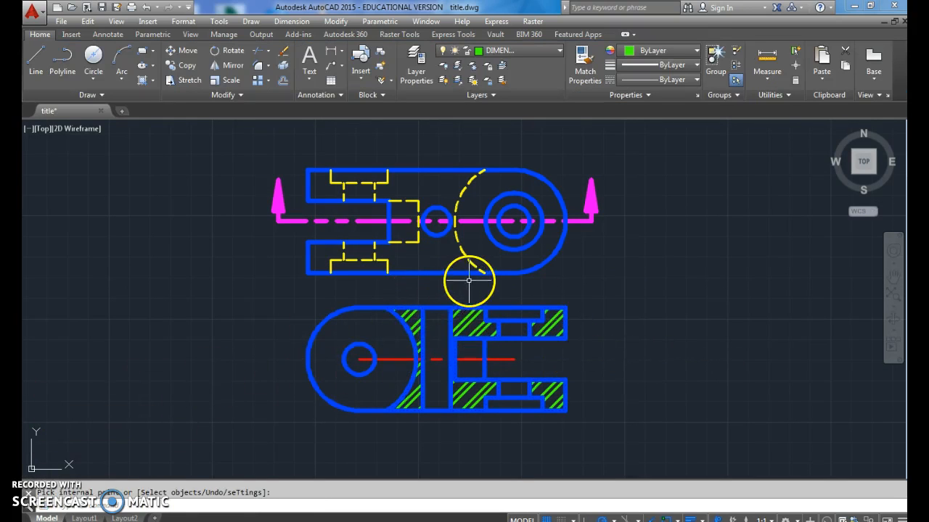
Erase the horizontal centre line running through the lower view.
{"action": "left_click", "coordinate": [525, 363]}
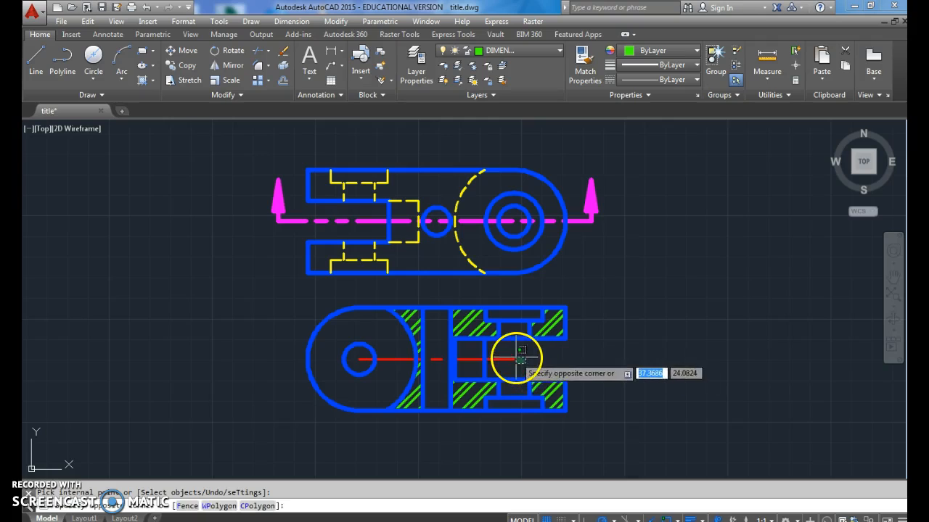
{"action": "left_click", "coordinate": [506, 356]}
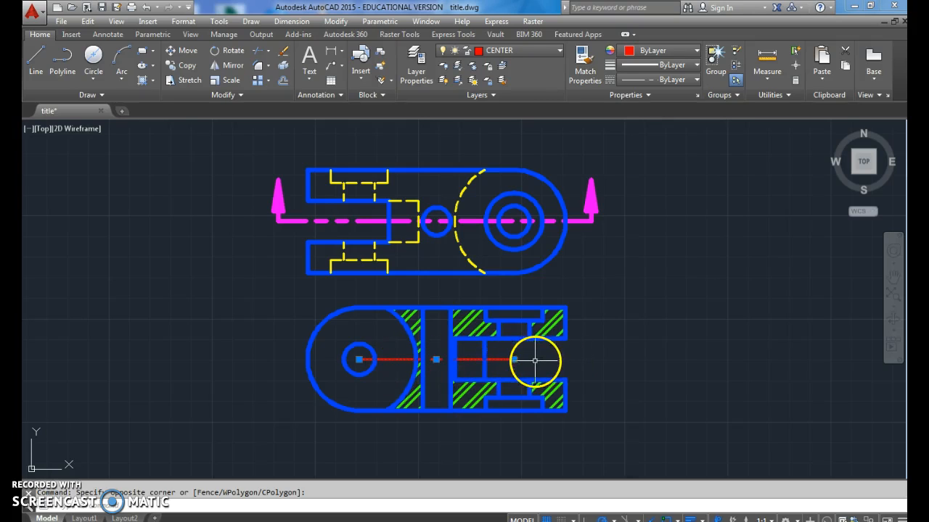
{"action": "key", "text": "Delete"}
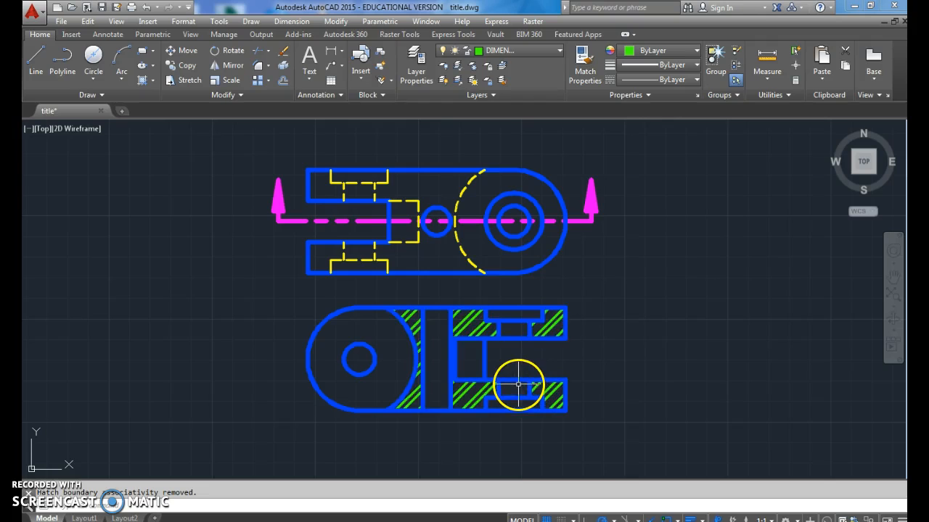
Draw a vertical centre line on the CENTER layer through the counterbored holes of the upper view's fork, extending past both outer edges.
{"action": "left_click", "coordinate": [519, 51]}
{"action": "left_click", "coordinate": [525, 81]}
{"action": "left_click", "coordinate": [32, 58]}
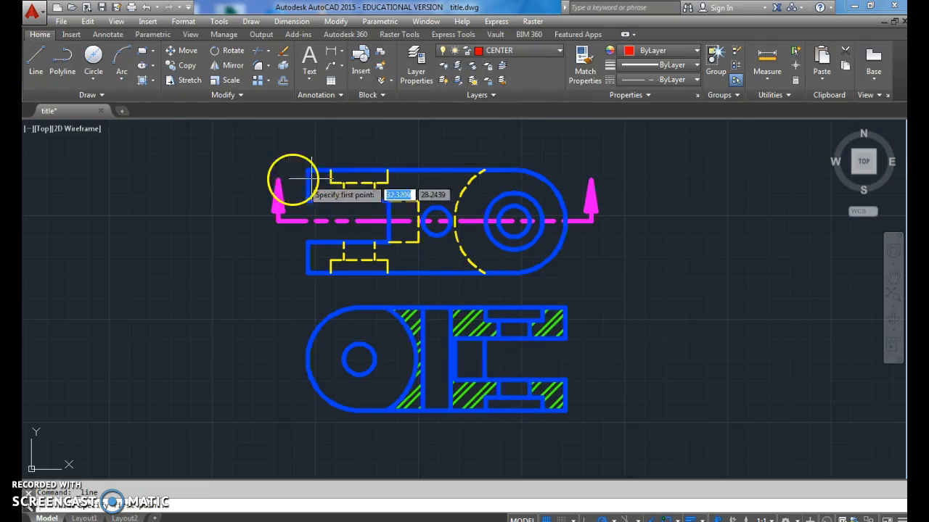
{"action": "left_click", "coordinate": [359, 184]}
{"action": "left_click", "coordinate": [358, 154]}
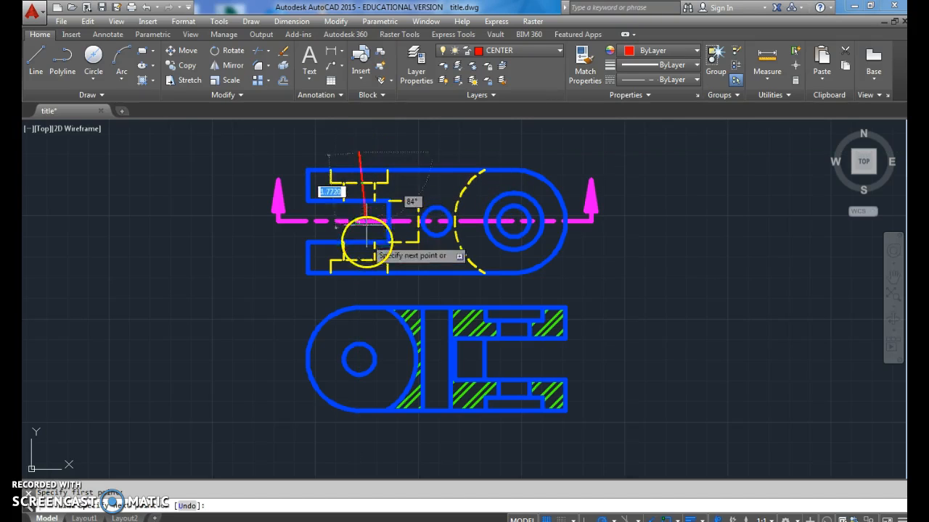
{"action": "left_click", "coordinate": [358, 292]}
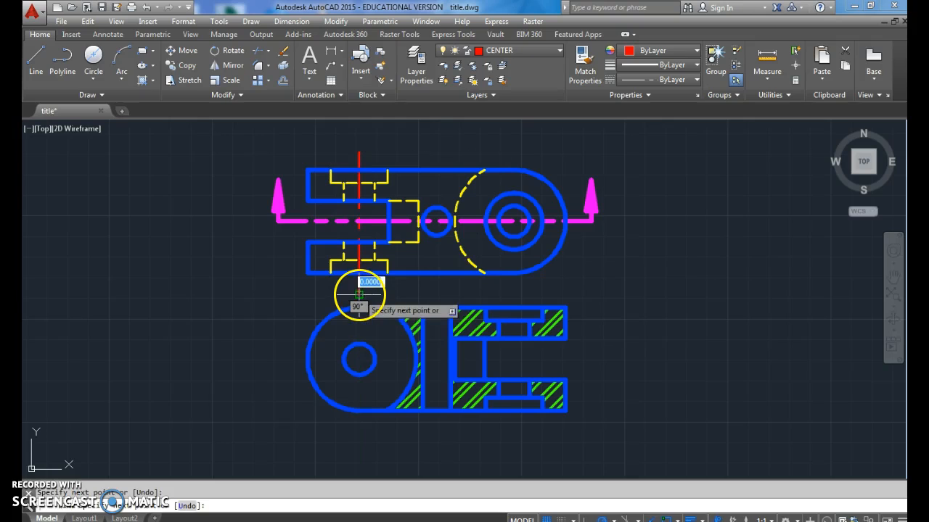
{"action": "key", "text": "Return"}
Draw a vertical centre line about 1.9 long through the small middle hole of the upper view.
{"action": "key", "text": "Return"}
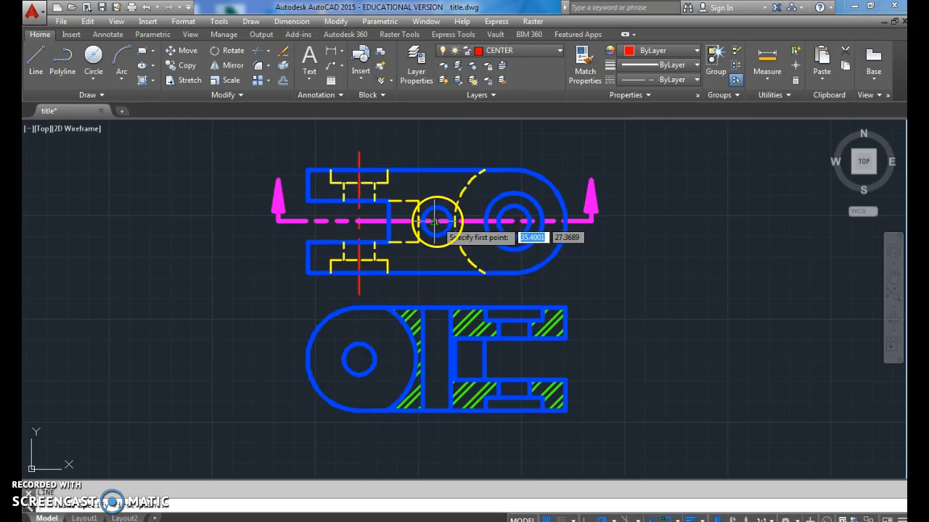
{"action": "left_click", "coordinate": [436, 177]}
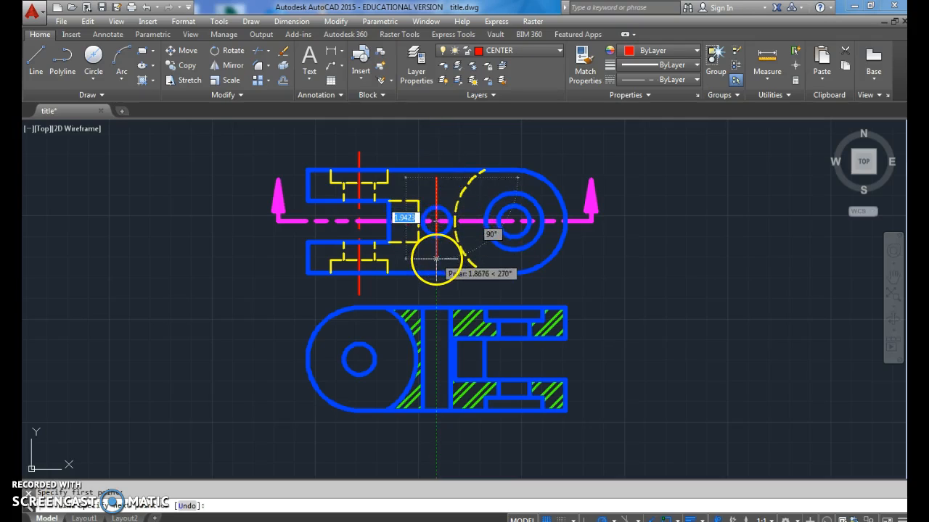
{"action": "left_click", "coordinate": [436, 259]}
{"action": "key", "text": "Return"}
Draw a vertical centre line about 3.4 long through the concentric circles in the upper view's rounded end.
{"action": "key", "text": "Return"}
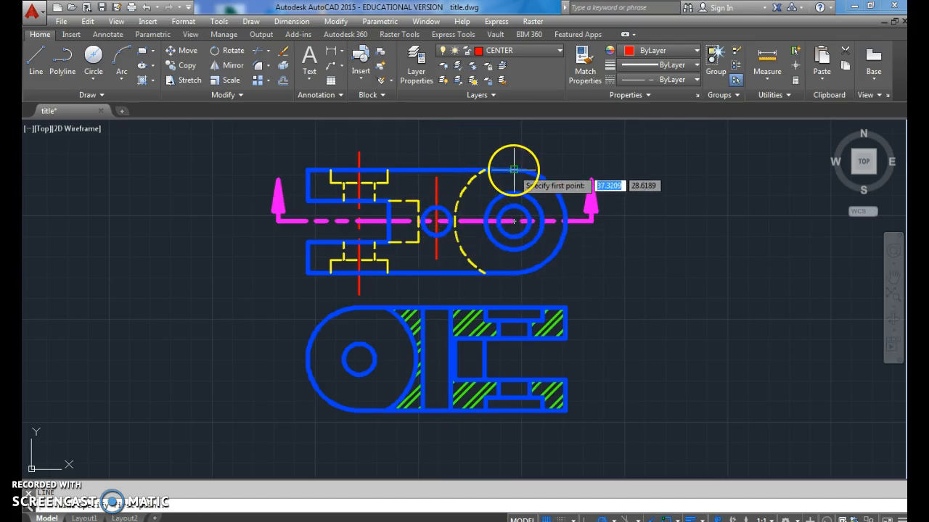
{"action": "left_click", "coordinate": [514, 154]}
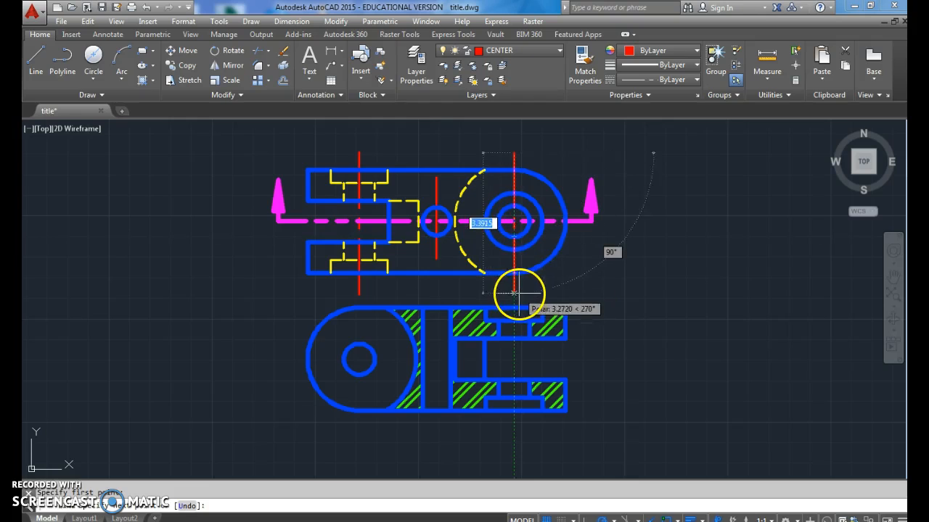
{"action": "left_click", "coordinate": [513, 294]}
{"action": "key", "text": "Return"}
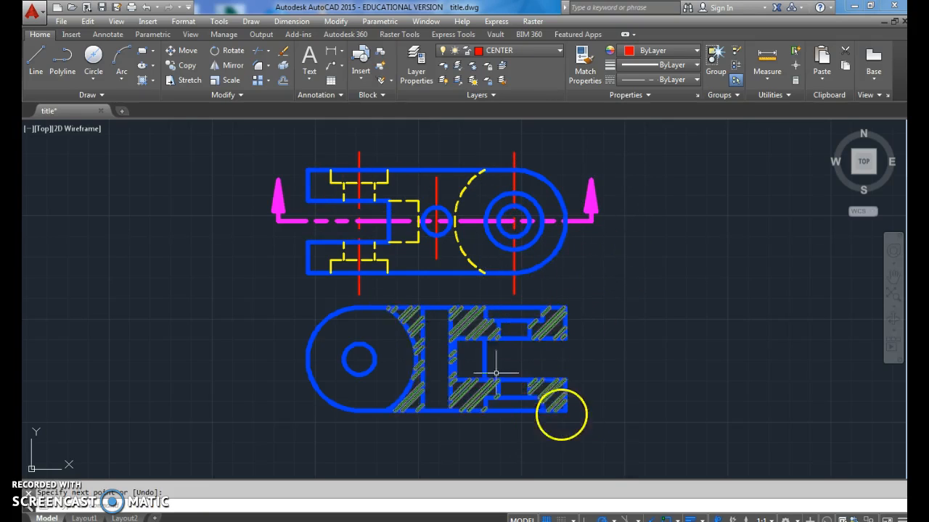
Draw a 2.5 by 2.5 square on the OBJECT layer beside the lower view's fork end, level with its outer edges.
{"action": "middle_click_drag", "start_coordinate": [579, 341], "coordinate": [493, 333]}
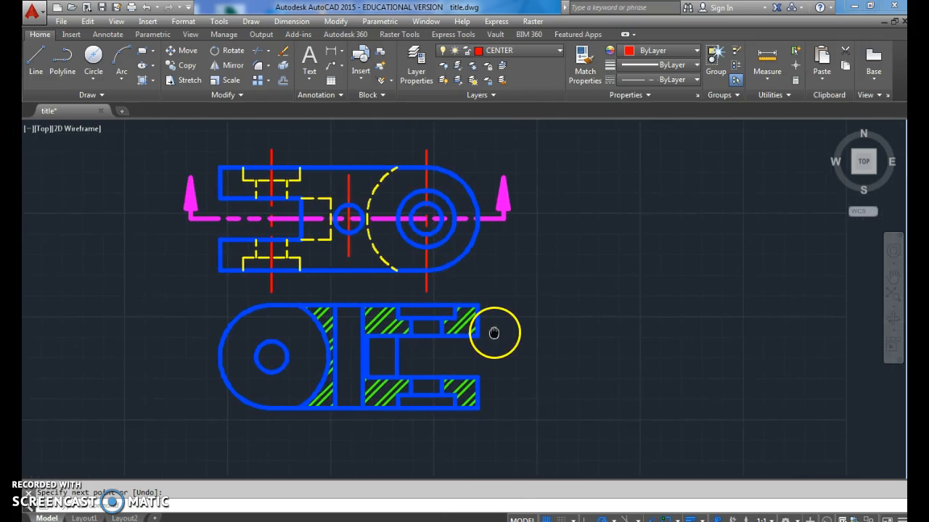
{"action": "left_click", "coordinate": [540, 52]}
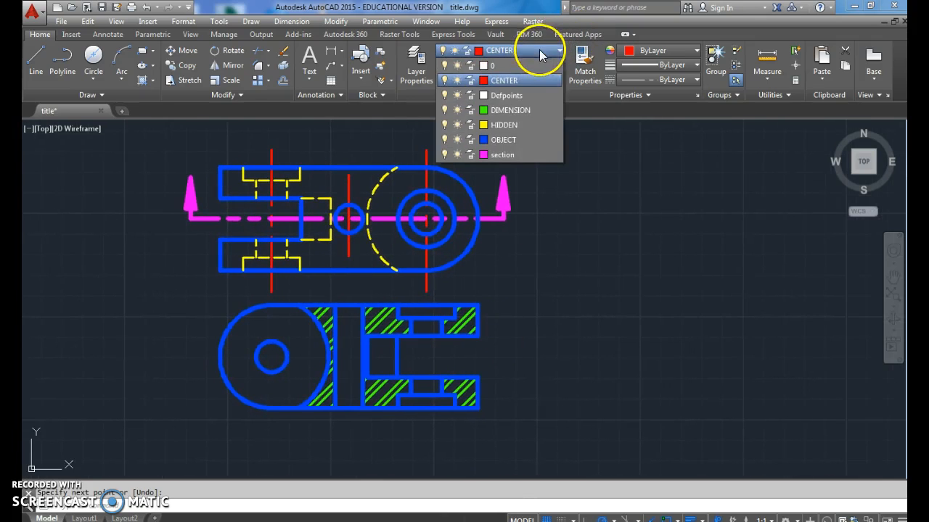
{"action": "left_click", "coordinate": [519, 139]}
{"action": "left_click", "coordinate": [36, 58]}
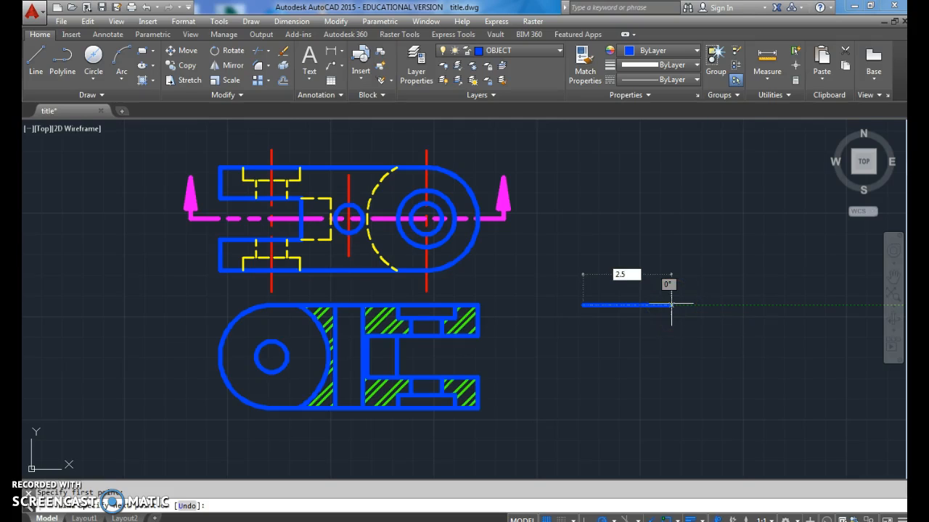
{"action": "type", "text": "2.5"}
{"action": "key", "text": "Return"}
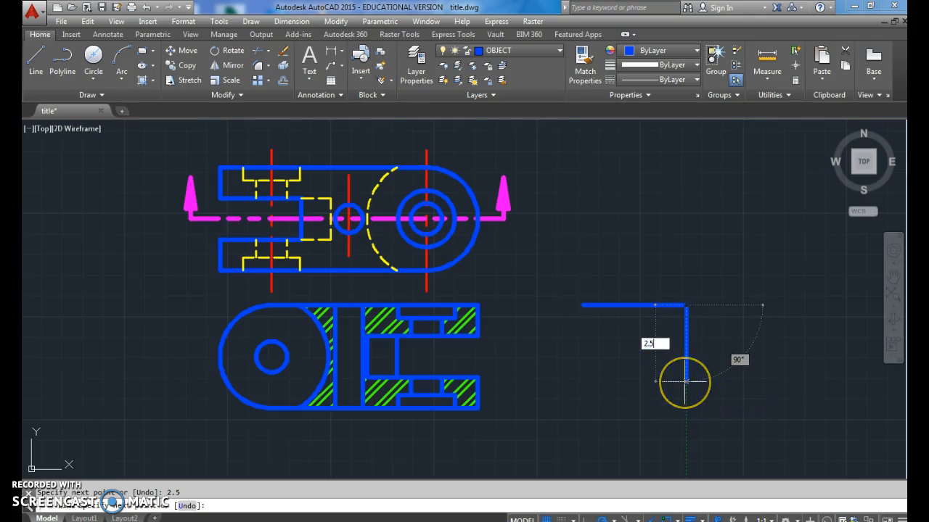
{"action": "key", "text": "Return"}
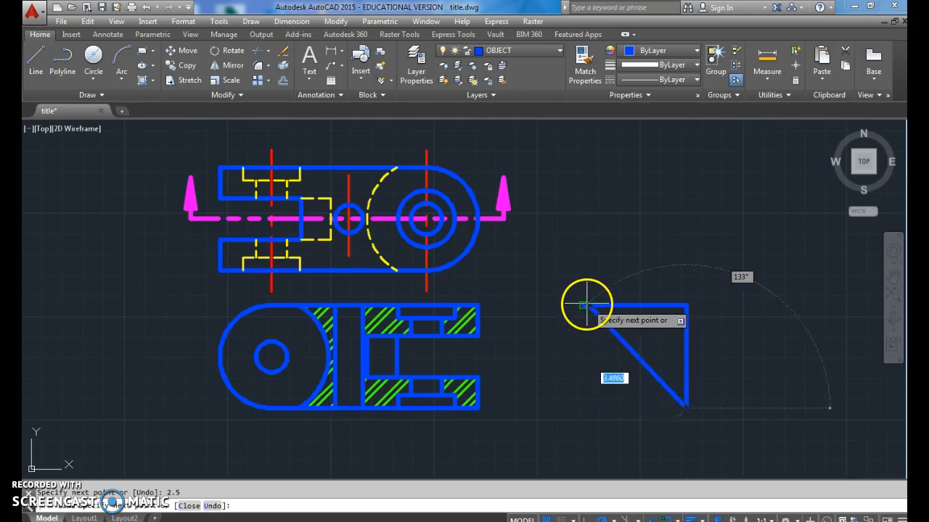
{"action": "left_click", "coordinate": [581, 408]}
{"action": "left_click", "coordinate": [582, 305]}
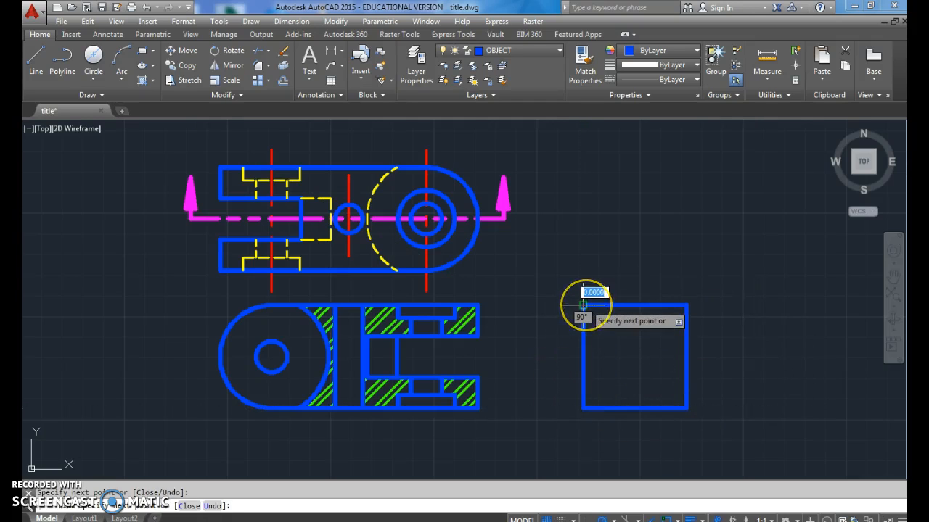
{"action": "key", "text": "Return"}
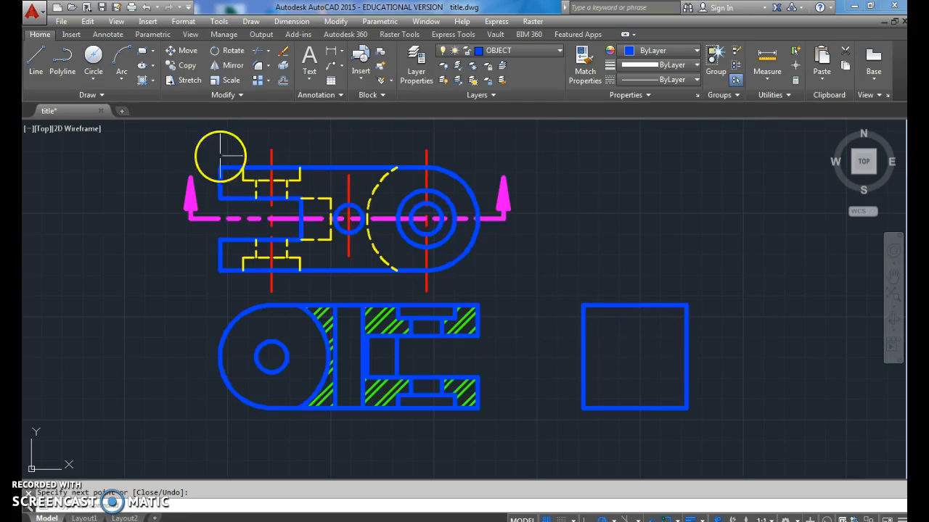
Draw two horizontal lines across the square, level with the upper and lower edges of the fork slot in the lower view.
{"action": "left_click", "coordinate": [36, 56]}
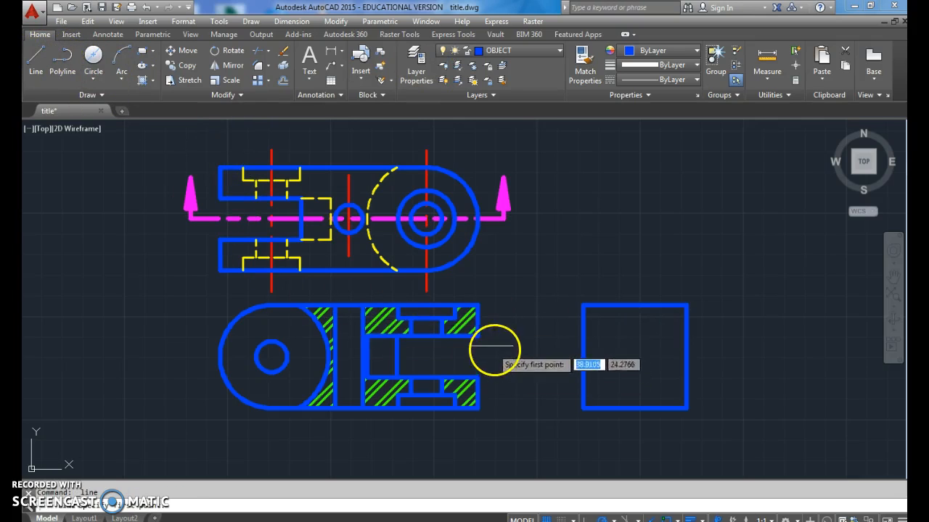
{"action": "left_click", "coordinate": [583, 336]}
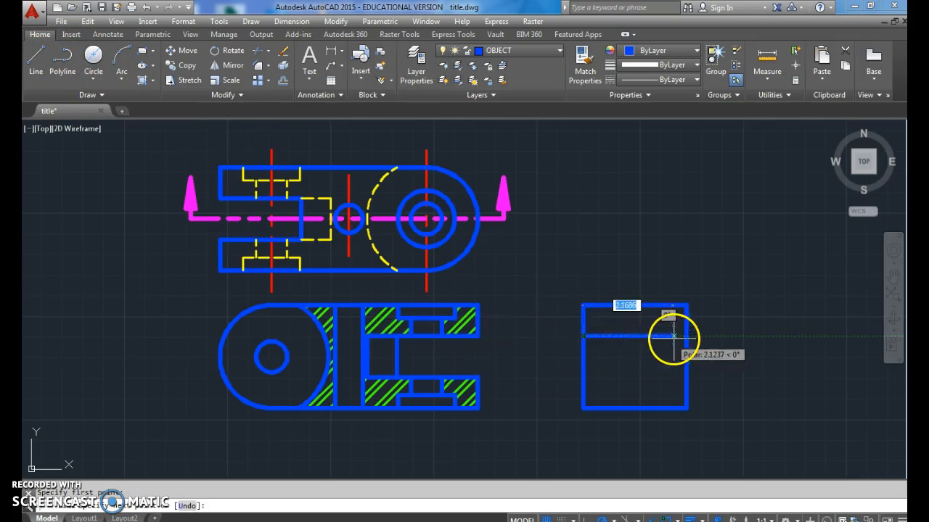
{"action": "key", "text": "Return"}
{"action": "key", "text": "Return"}
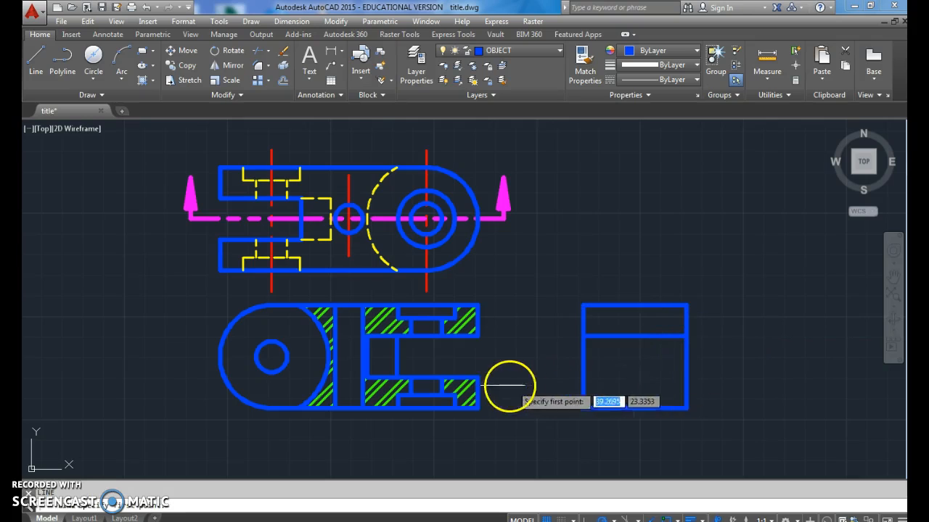
{"action": "left_click", "coordinate": [582, 378]}
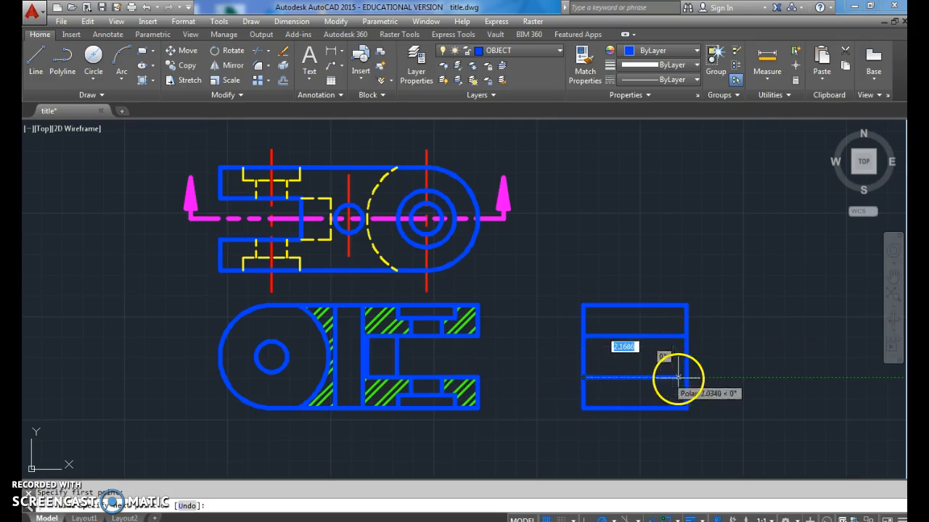
{"action": "left_click", "coordinate": [685, 378]}
{"action": "key", "text": "Return"}
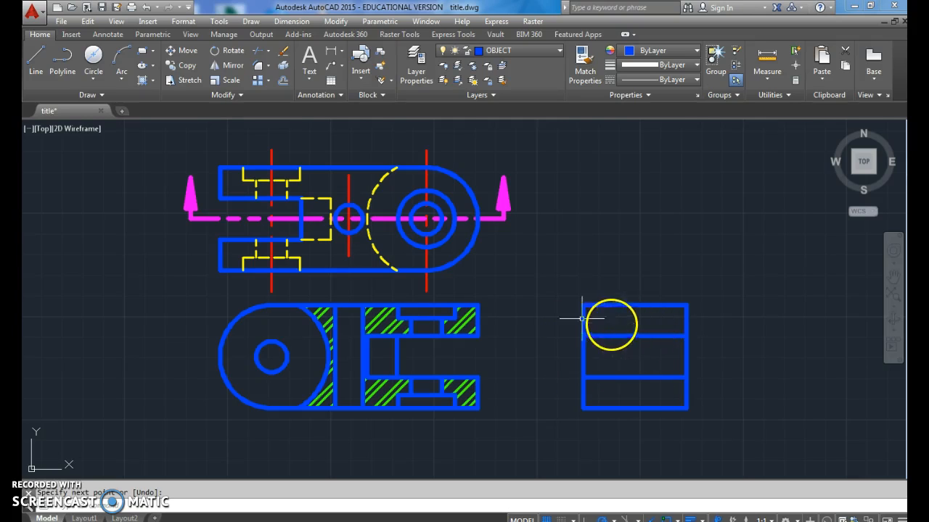
Copy the hidden lines of both counterbored holes in the upper view straight across to the empty space above the side view.
{"action": "left_click", "coordinate": [308, 265]}
{"action": "left_click", "coordinate": [281, 252]}
{"action": "left_click", "coordinate": [262, 263]}
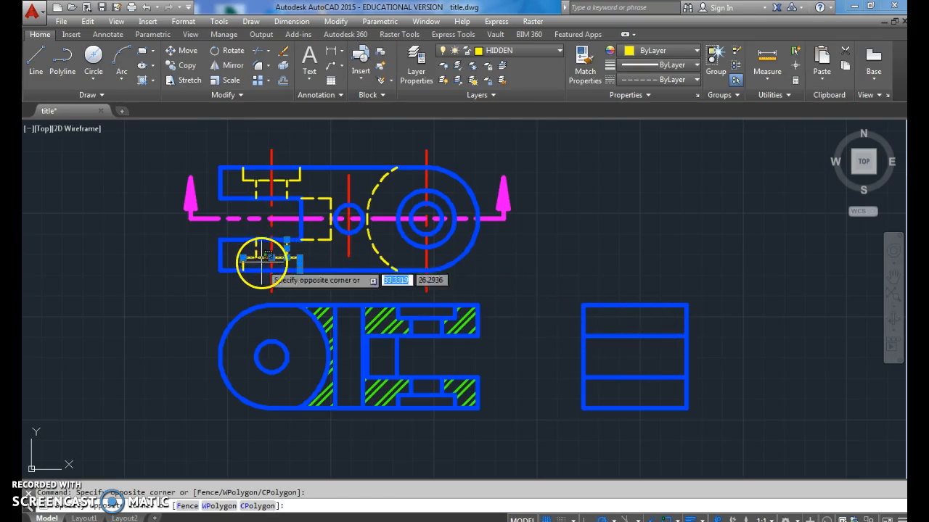
{"action": "left_click", "coordinate": [230, 251]}
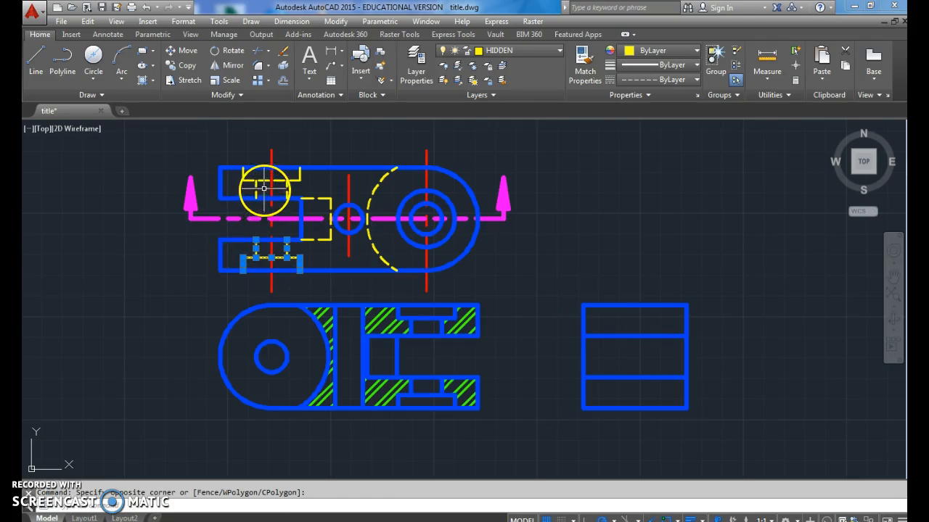
{"action": "left_click", "coordinate": [264, 189]}
{"action": "left_click", "coordinate": [238, 162]}
{"action": "left_click", "coordinate": [320, 182]}
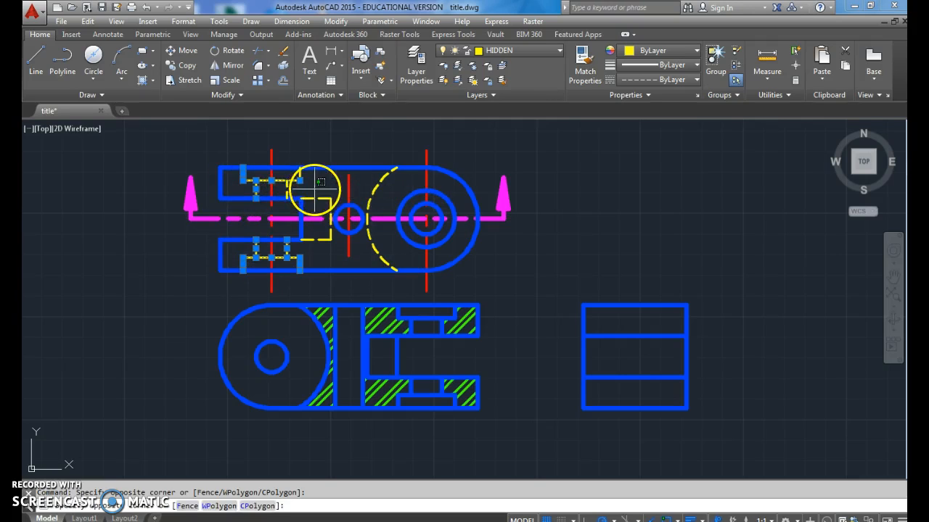
{"action": "left_click", "coordinate": [283, 172]}
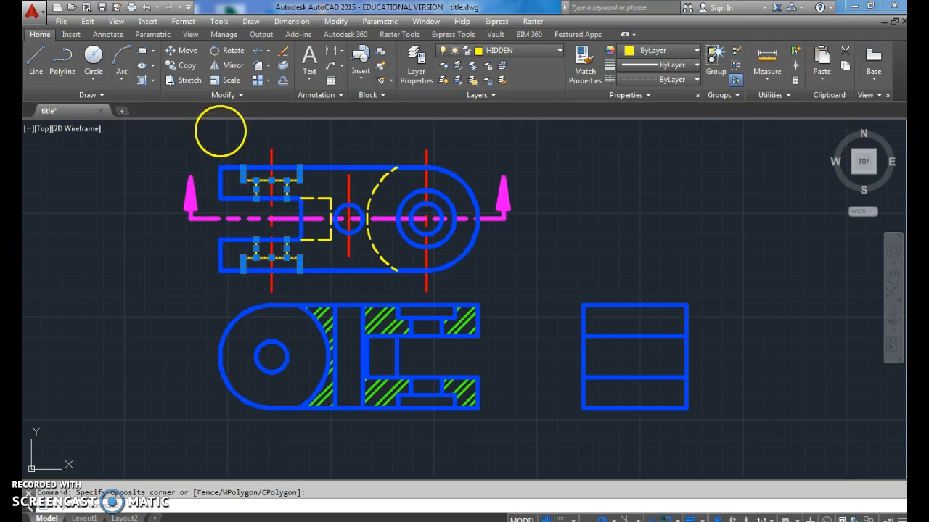
{"action": "left_click", "coordinate": [176, 67]}
{"action": "left_click", "coordinate": [273, 220]}
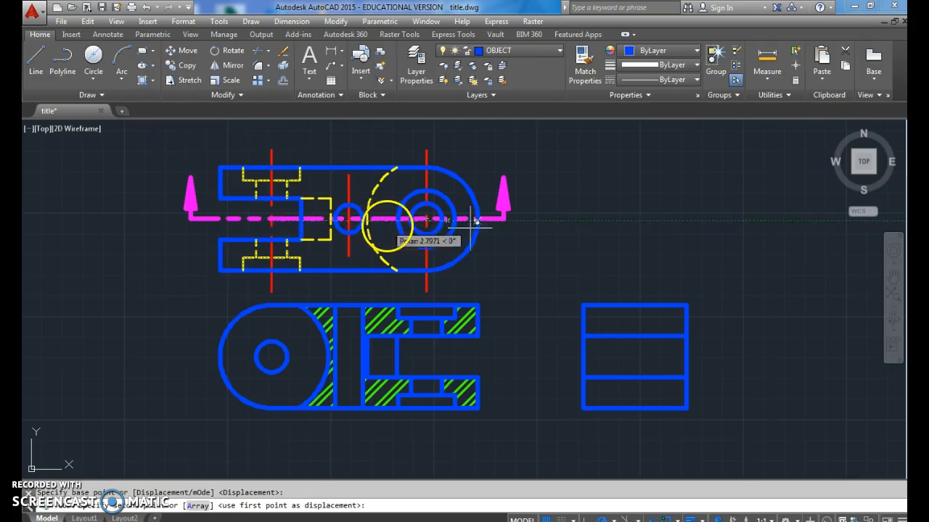
{"action": "left_click", "coordinate": [737, 234]}
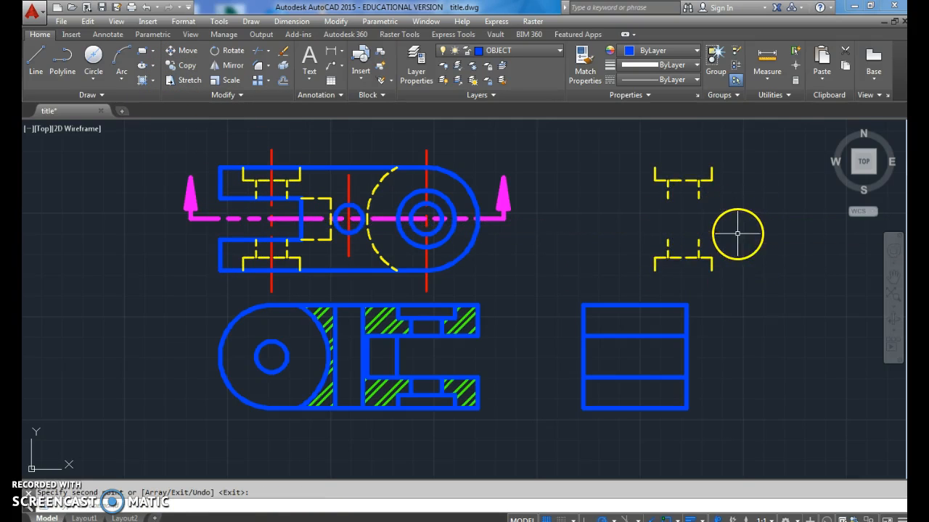
{"action": "key", "text": "Escape"}
Move the copied hidden counterbore lines into the side view's square, centred on the midpoint of its upper edge.
{"action": "left_click", "coordinate": [746, 282]}
{"action": "left_click", "coordinate": [629, 152]}
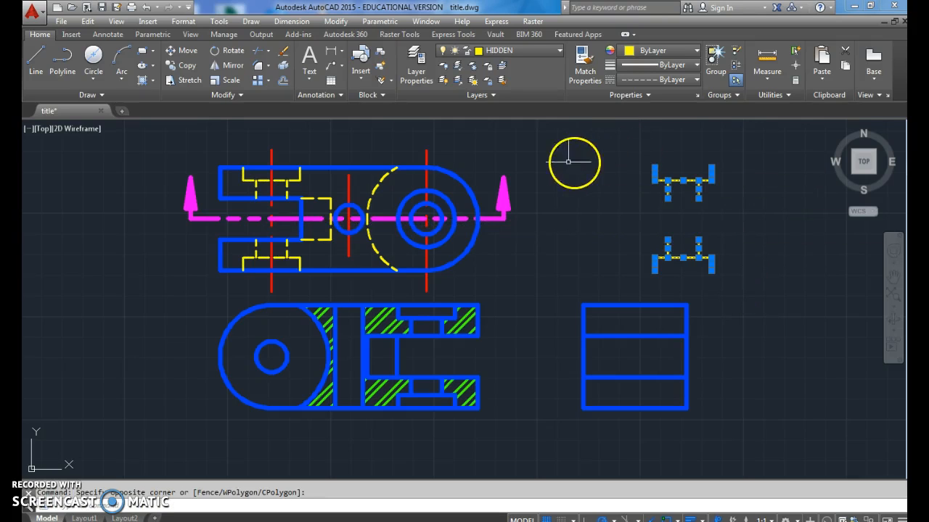
{"action": "left_click", "coordinate": [187, 53]}
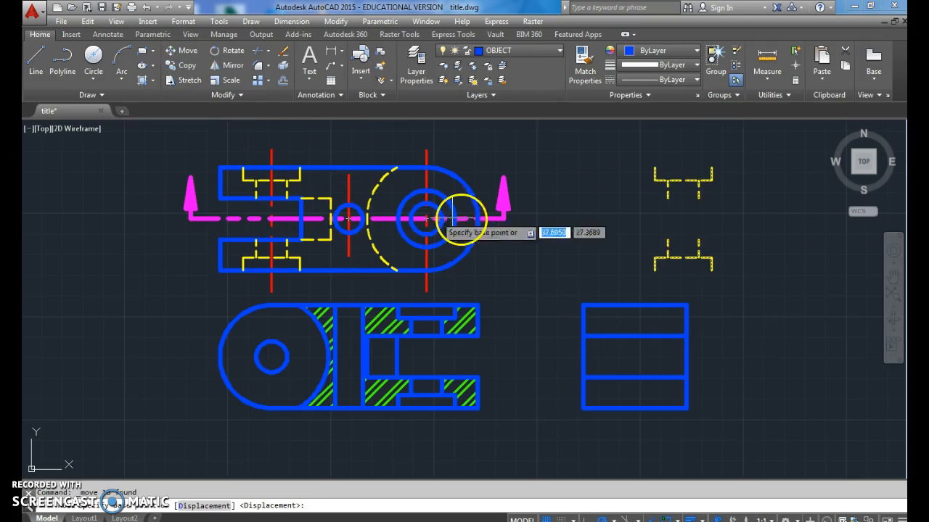
{"action": "left_click", "coordinate": [682, 168]}
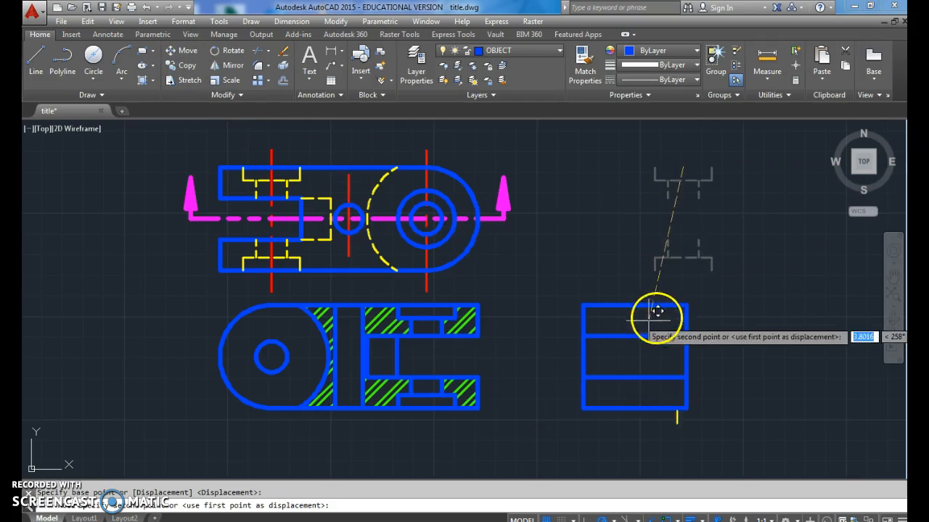
{"action": "left_click", "coordinate": [633, 306]}
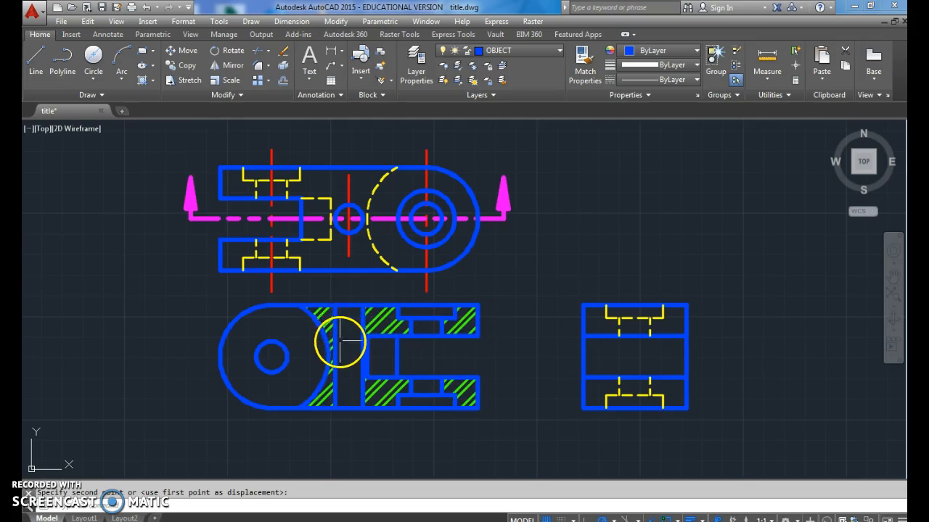
Make HIDDEN the current layer and copy the lower view's two vertical middle-hole lines into the side view, centred on its upper edge.
{"action": "left_click", "coordinate": [536, 52]}
{"action": "left_click", "coordinate": [508, 124]}
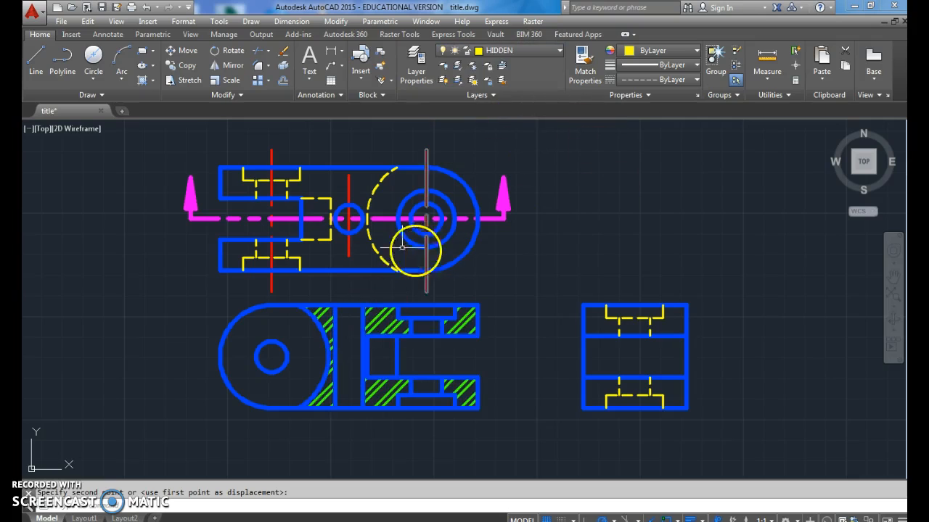
{"action": "left_click", "coordinate": [362, 321]}
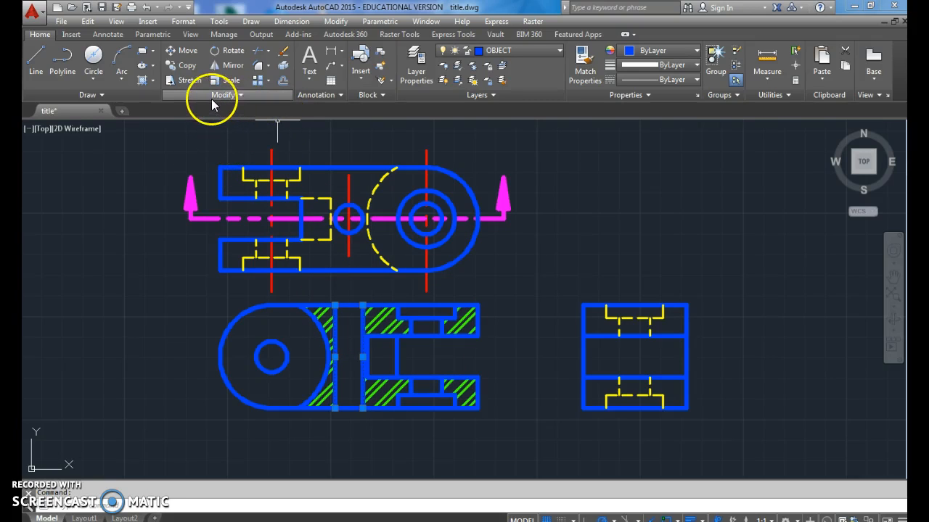
{"action": "left_click", "coordinate": [182, 68]}
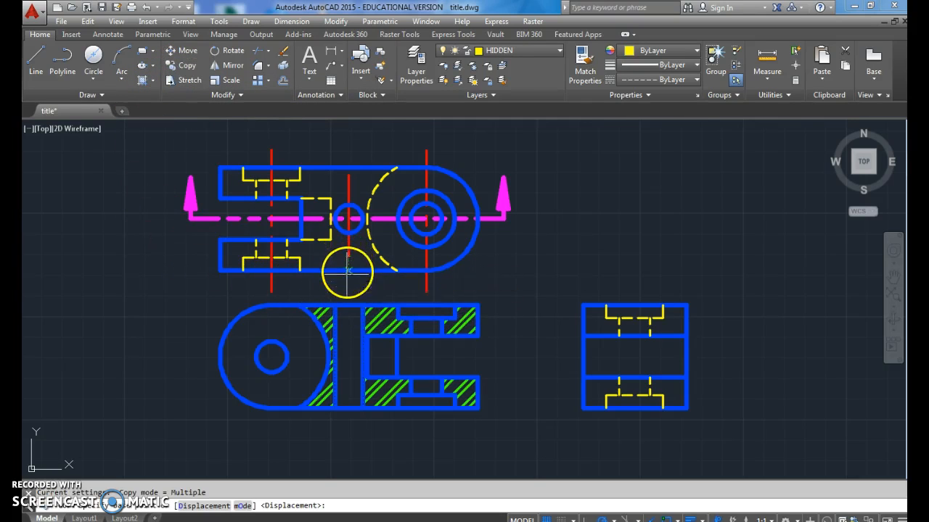
{"action": "left_click", "coordinate": [348, 304]}
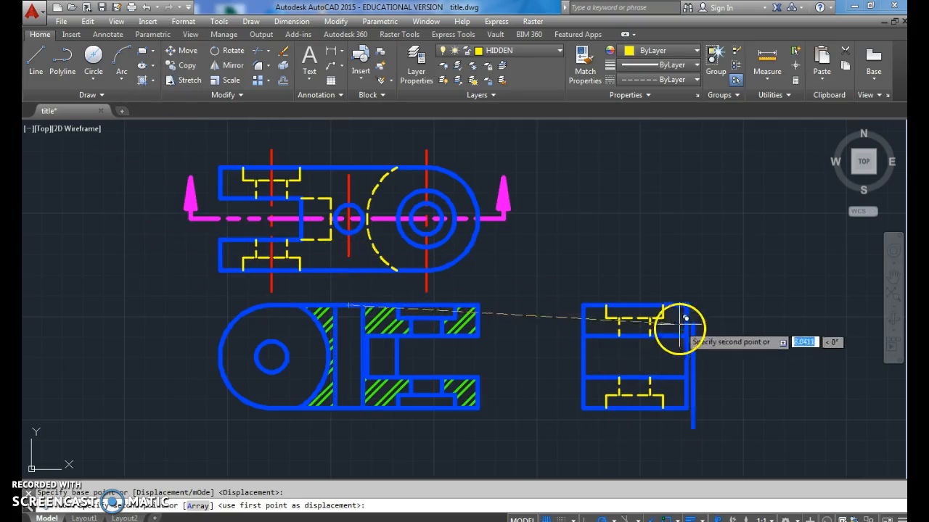
{"action": "left_click", "coordinate": [620, 304]}
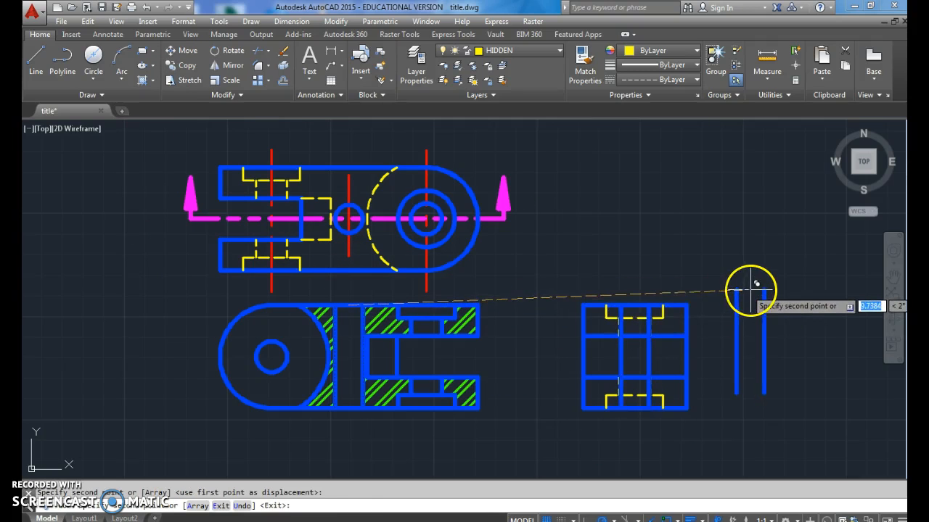
{"action": "scroll", "coordinate": [650, 332], "scroll_direction": "up", "scroll_amount": 5}
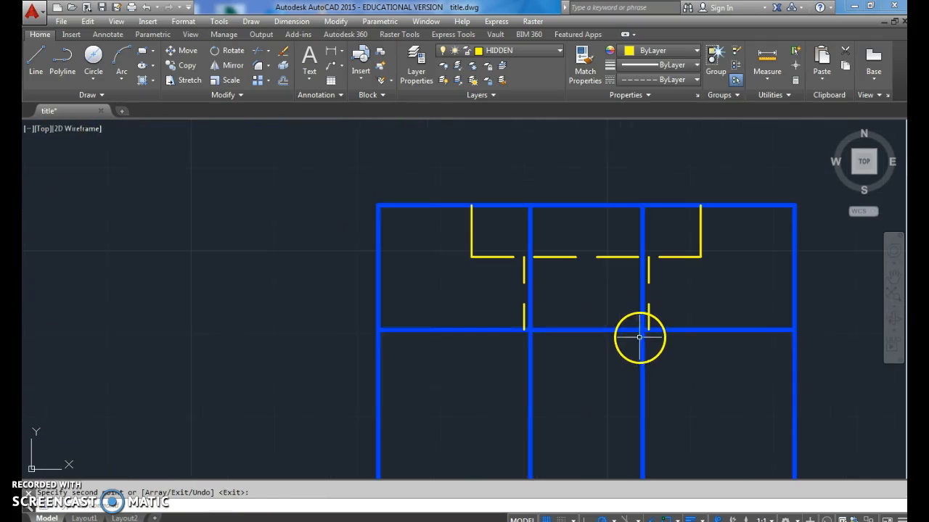
{"action": "key", "text": "Return"}
Put the two copied vertical hole lines in the side view on the HIDDEN layer.
{"action": "left_click", "coordinate": [641, 313]}
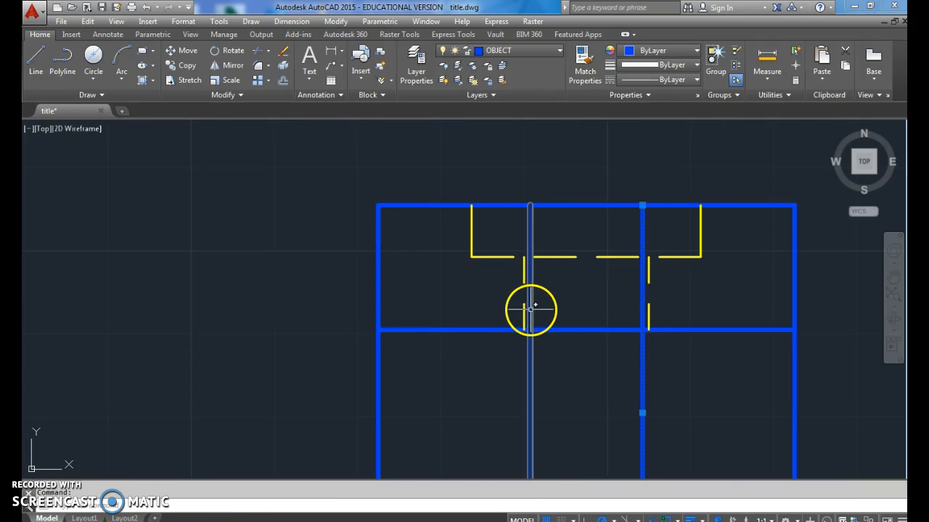
{"action": "left_click", "coordinate": [523, 53]}
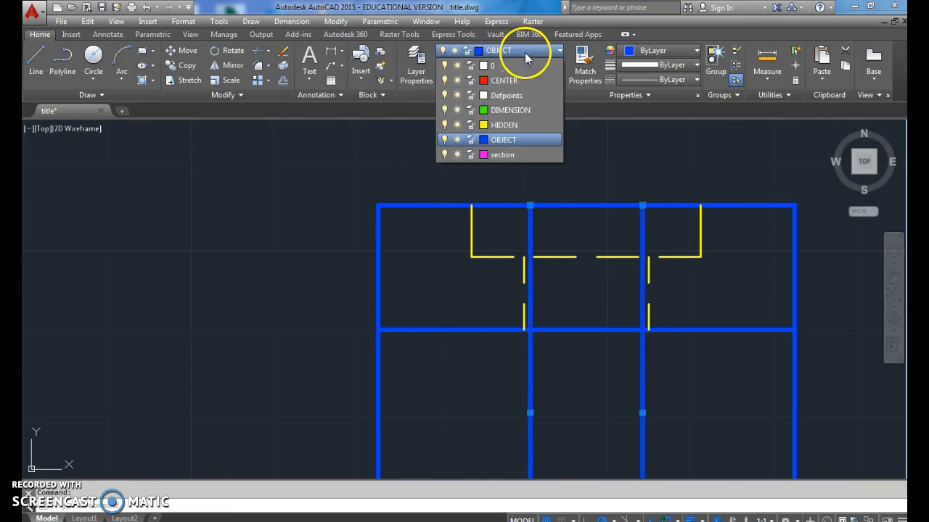
{"action": "left_click", "coordinate": [514, 127]}
{"action": "scroll", "coordinate": [574, 223], "scroll_direction": "down", "scroll_amount": 4}
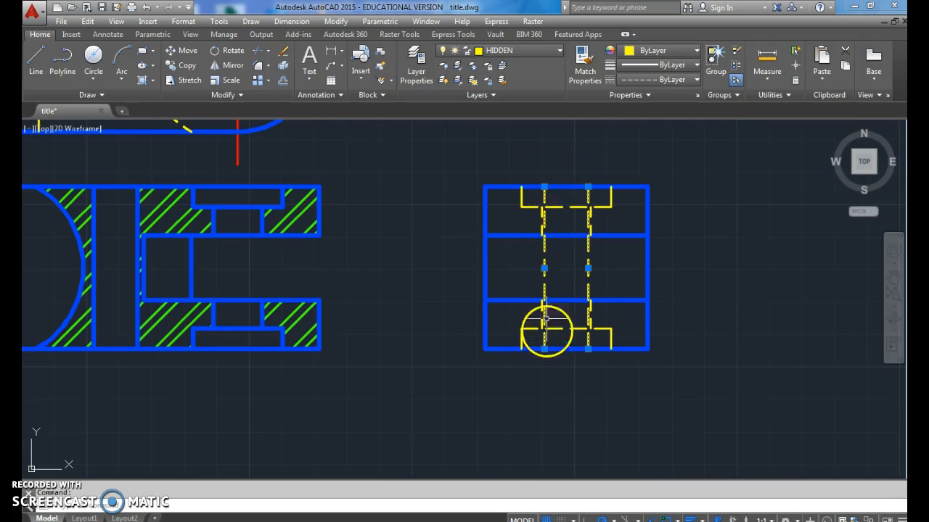
{"action": "middle_click_drag", "start_coordinate": [593, 326], "coordinate": [632, 341]}
{"action": "key", "text": "Escape"}
Copy the side view's two horizontal slot lines and its hidden counterbore lines to the empty space beside it.
{"action": "middle_click_drag", "start_coordinate": [440, 288], "coordinate": [519, 297]}
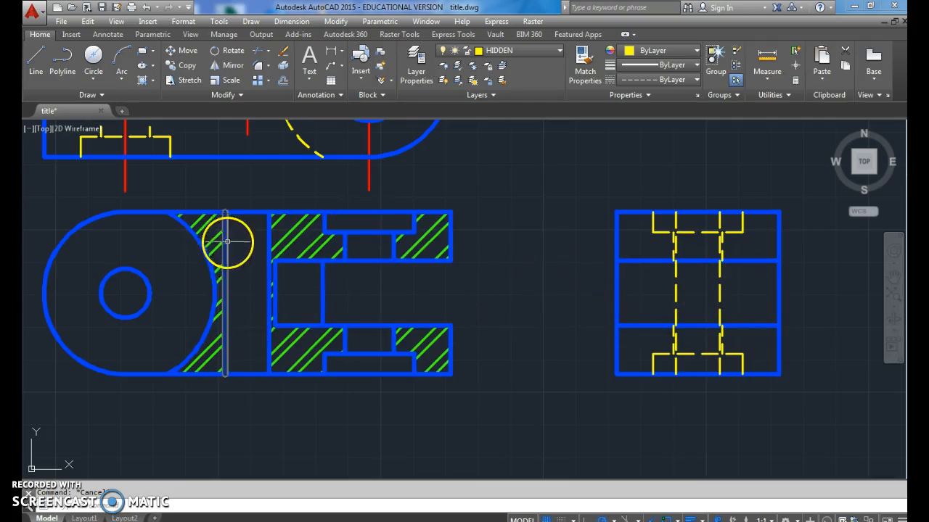
{"action": "middle_click_drag", "start_coordinate": [171, 250], "coordinate": [183, 327]}
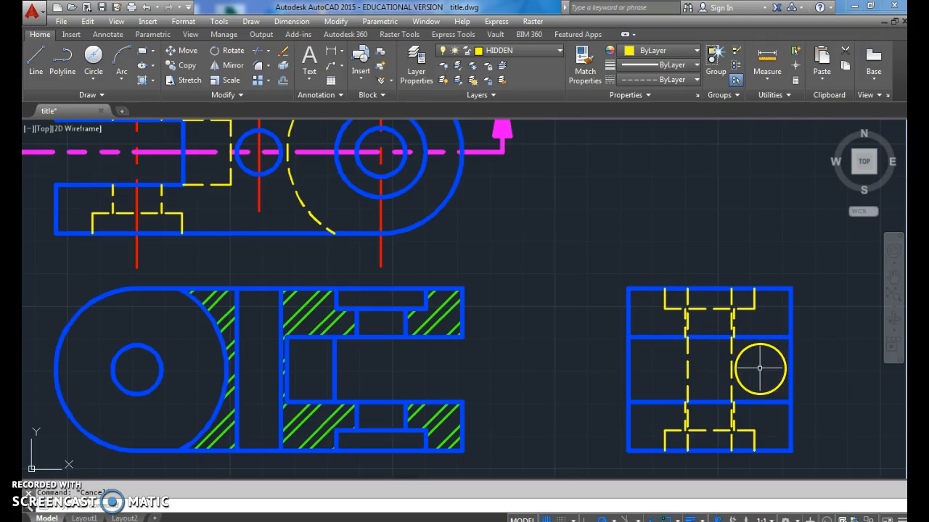
{"action": "middle_click_drag", "start_coordinate": [759, 374], "coordinate": [668, 336]}
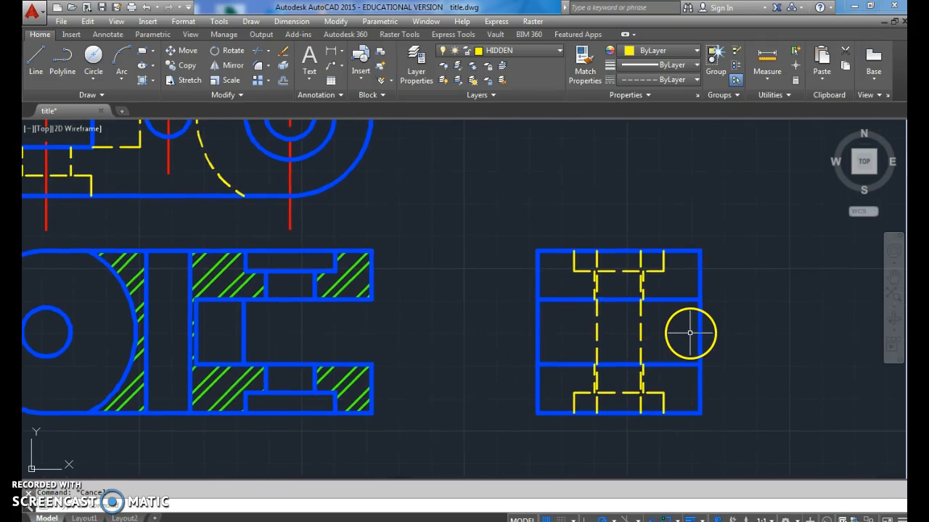
{"action": "left_click", "coordinate": [691, 327]}
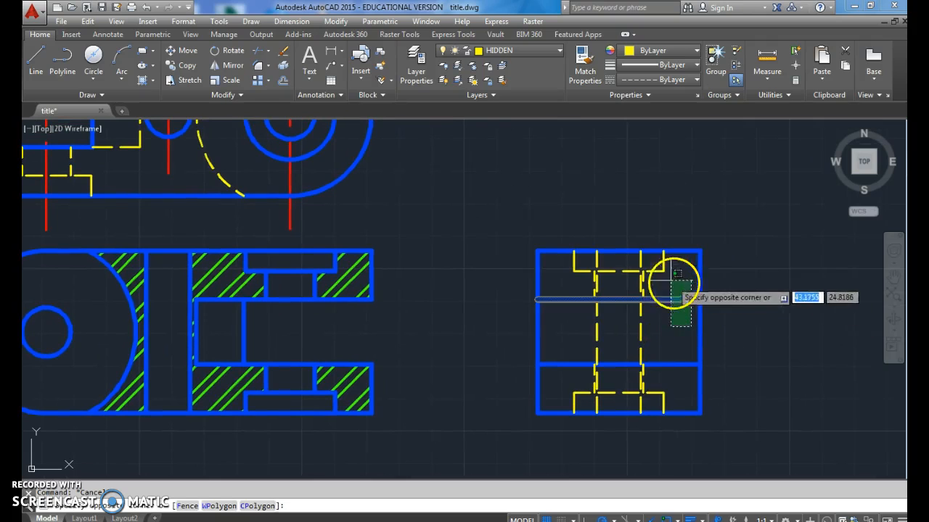
{"action": "left_click", "coordinate": [643, 259]}
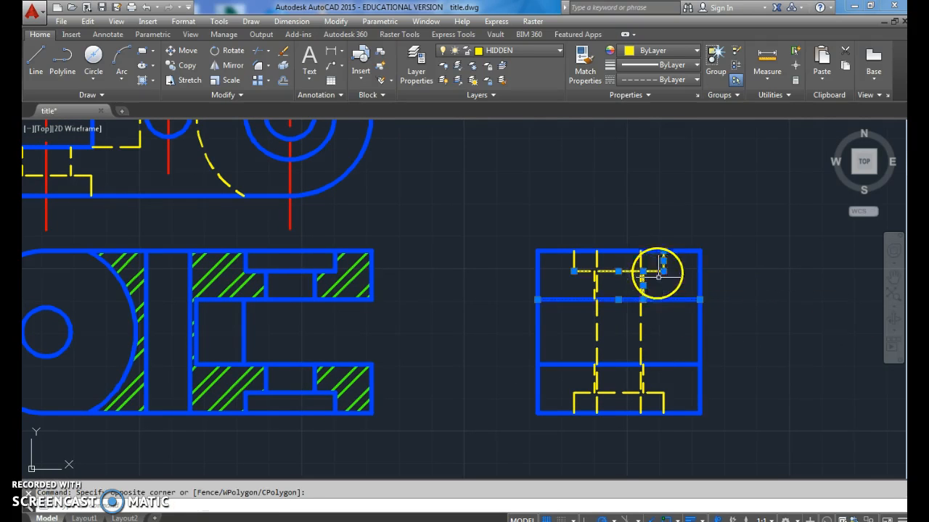
{"action": "left_click", "coordinate": [578, 264]}
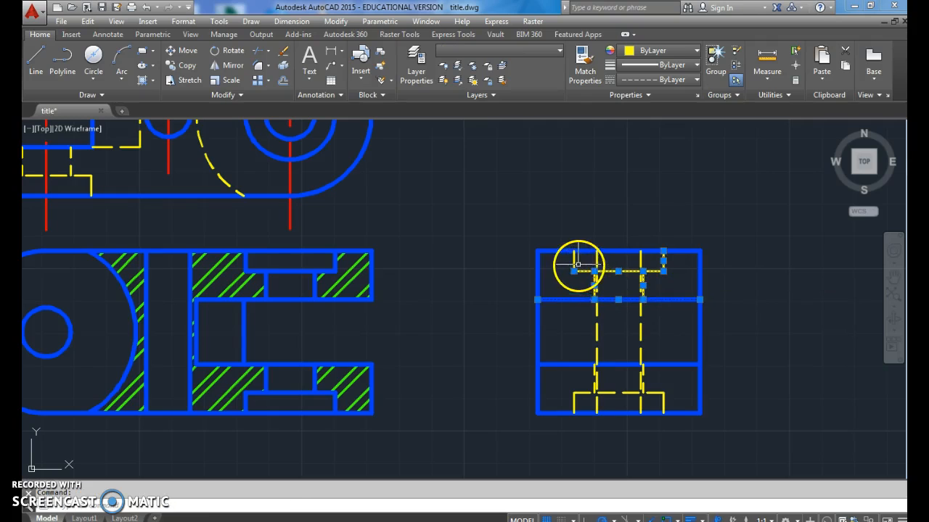
{"action": "left_click", "coordinate": [585, 364]}
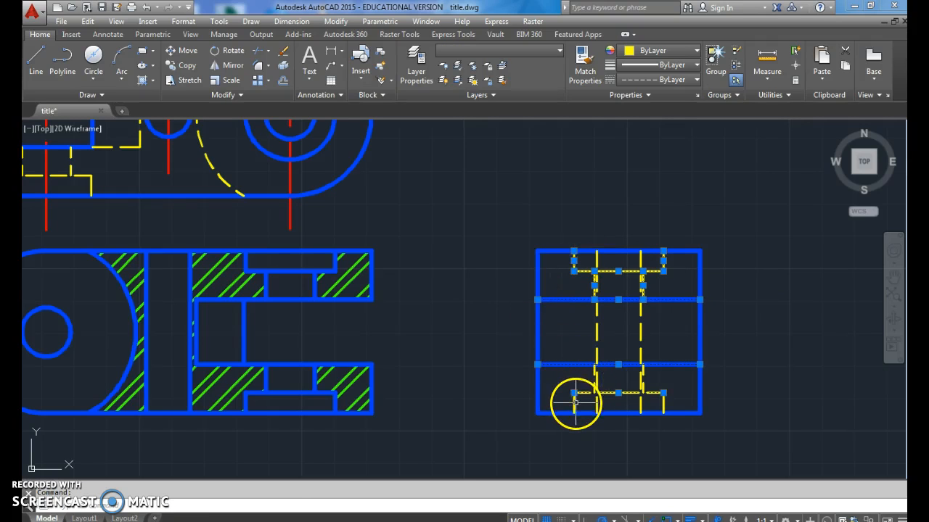
{"action": "left_click", "coordinate": [573, 404]}
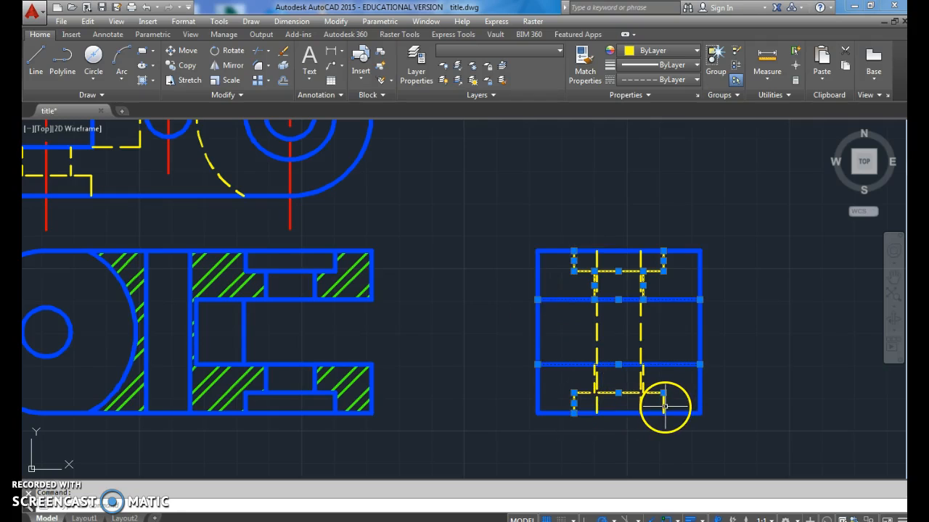
{"action": "left_click", "coordinate": [665, 406]}
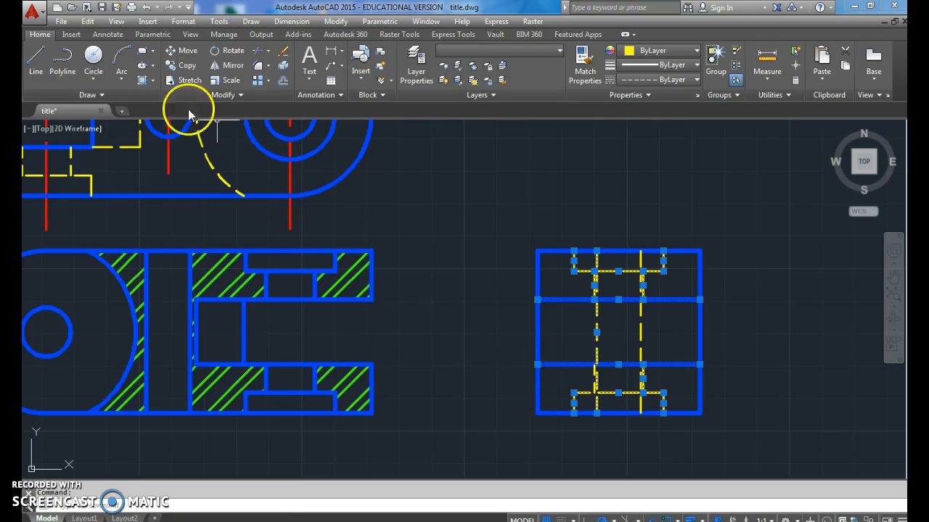
{"action": "left_click", "coordinate": [174, 66]}
{"action": "left_click", "coordinate": [609, 333]}
{"action": "mouse_move", "coordinate": [846, 265]}
{"action": "middle_mouse_down"}
{"action": "mouse_move", "coordinate": [747, 301]}
{"action": "mouse_move", "coordinate": [620, 308]}
{"action": "middle_mouse_up"}
{"action": "left_click", "coordinate": [685, 284]}
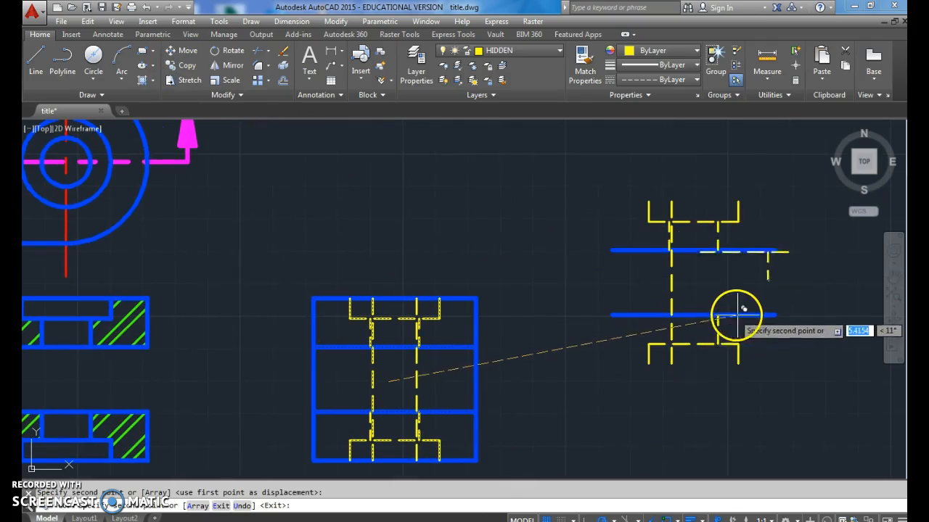
{"action": "key", "text": "Escape"}
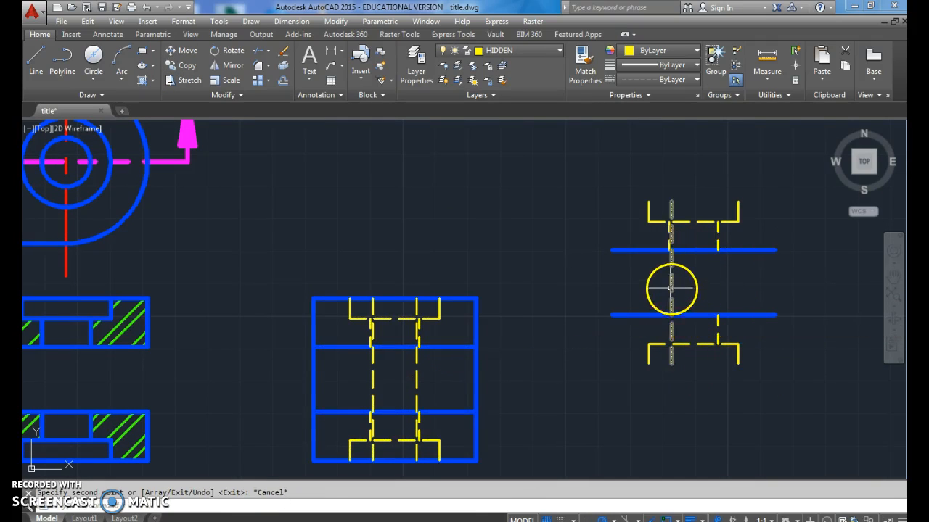
Erase the long vertical hidden line from the copied group and rotate the remaining lines 90 degrees counter-clockwise.
{"action": "left_click", "coordinate": [670, 288]}
{"action": "key", "text": "Delete"}
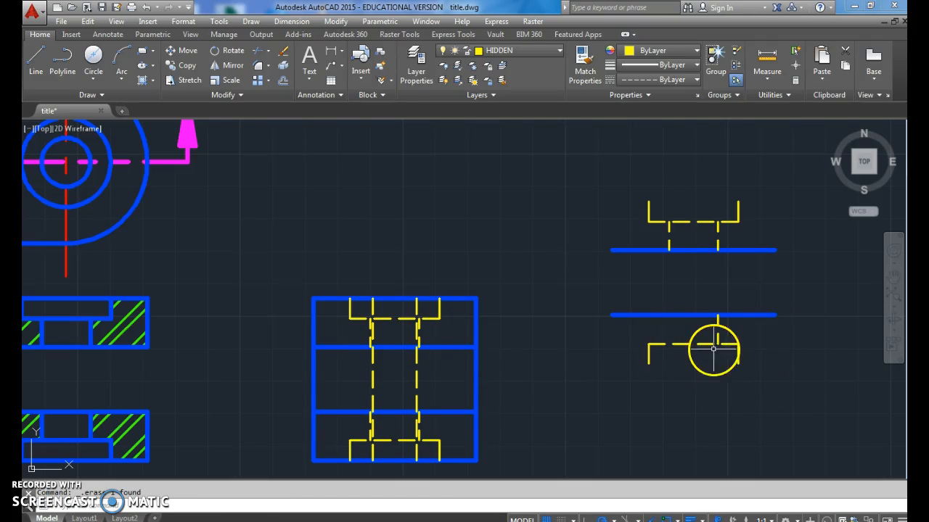
{"action": "left_click", "coordinate": [784, 379]}
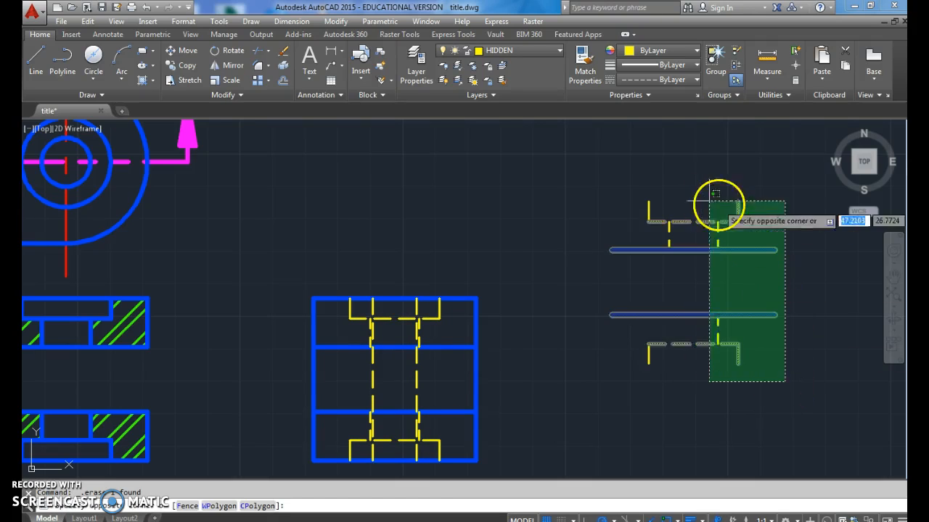
{"action": "left_click", "coordinate": [586, 178]}
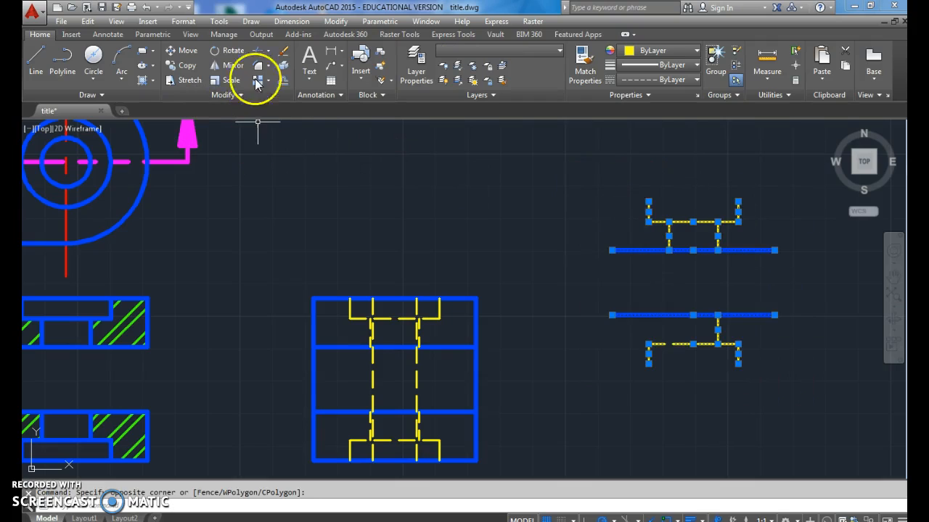
{"action": "left_click", "coordinate": [226, 51]}
{"action": "left_click", "coordinate": [695, 281]}
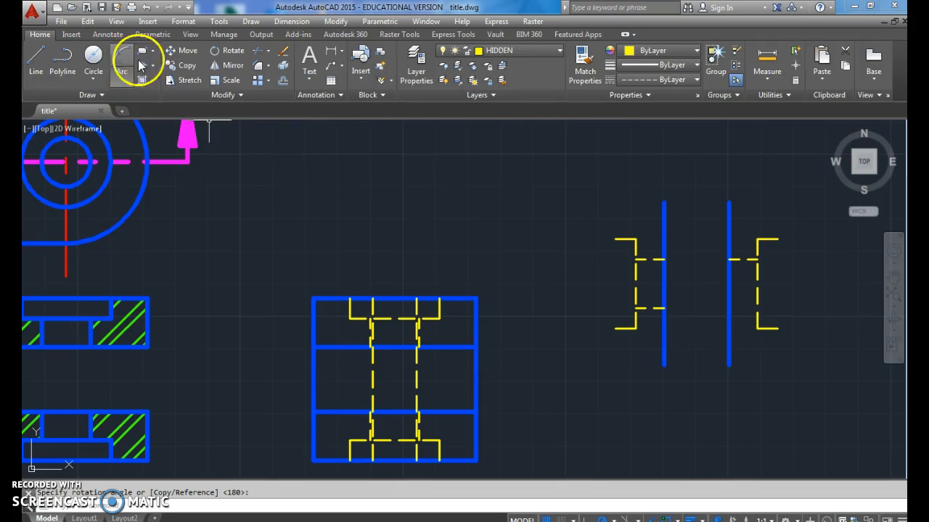
{"action": "left_click", "coordinate": [183, 51]}
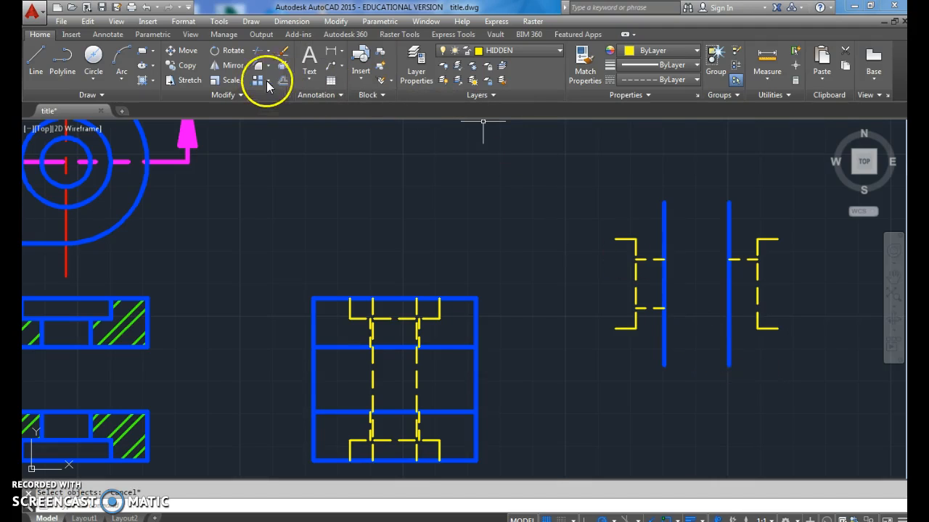
Draw a helper line joining the upper ends of the two vertical slot lines in the rotated group.
{"action": "left_click", "coordinate": [36, 60]}
{"action": "left_click", "coordinate": [664, 203]}
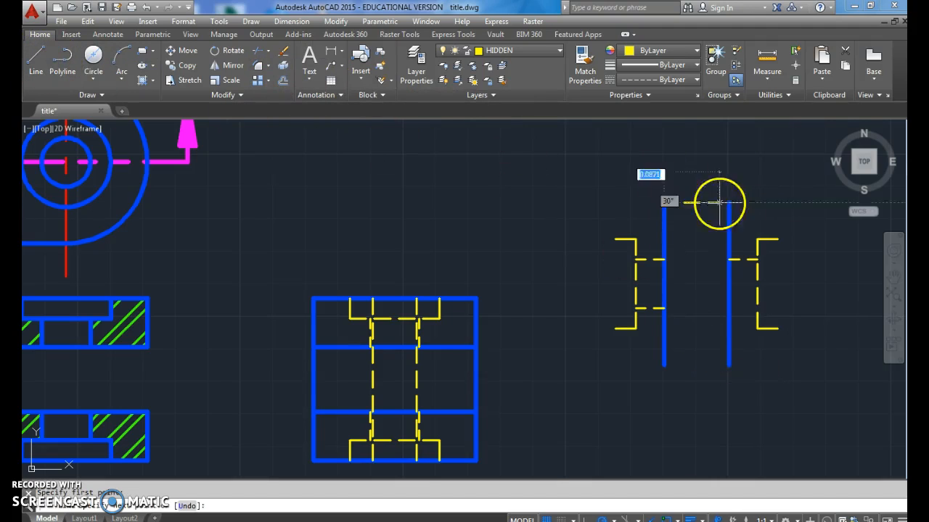
{"action": "left_click", "coordinate": [729, 203]}
{"action": "key", "text": "Escape"}
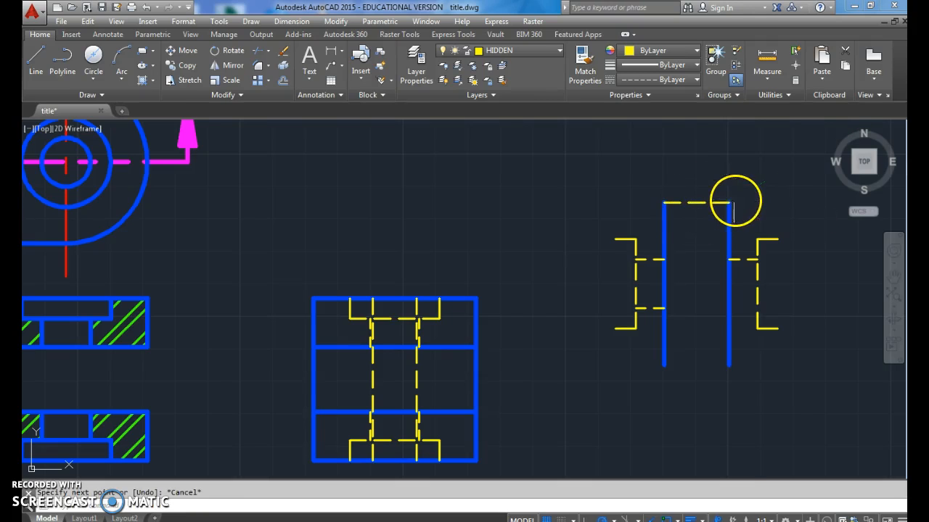
Move the rotated group from the helper line's midpoint to the midpoint of the side view's upper edge, and erase the helper line.
{"action": "left_click", "coordinate": [187, 53]}
{"action": "left_click", "coordinate": [822, 396]}
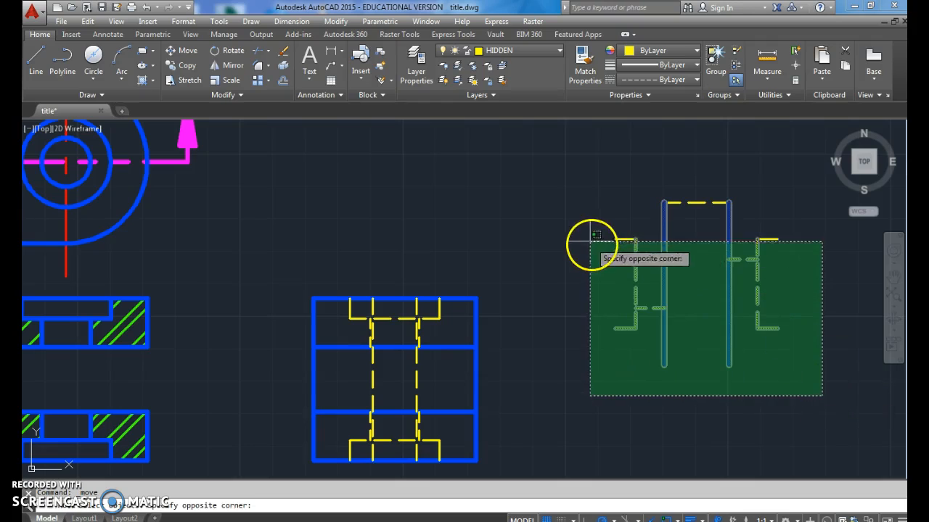
{"action": "left_click", "coordinate": [587, 227]}
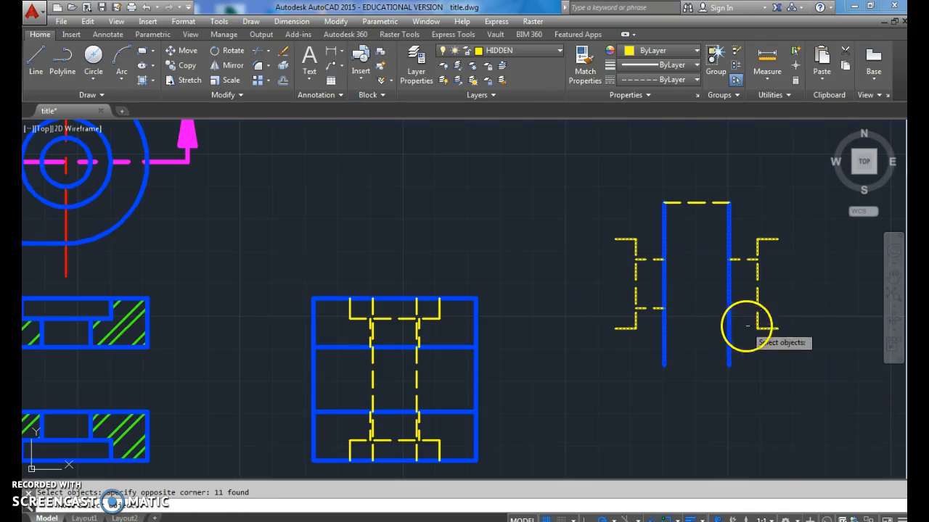
{"action": "key", "text": "Return"}
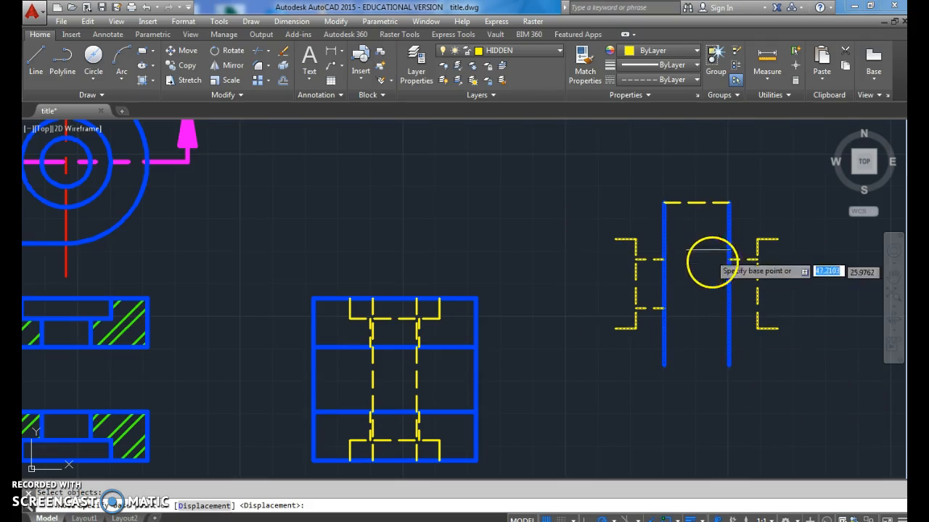
{"action": "left_click", "coordinate": [695, 203]}
{"action": "left_click", "coordinate": [695, 203]}
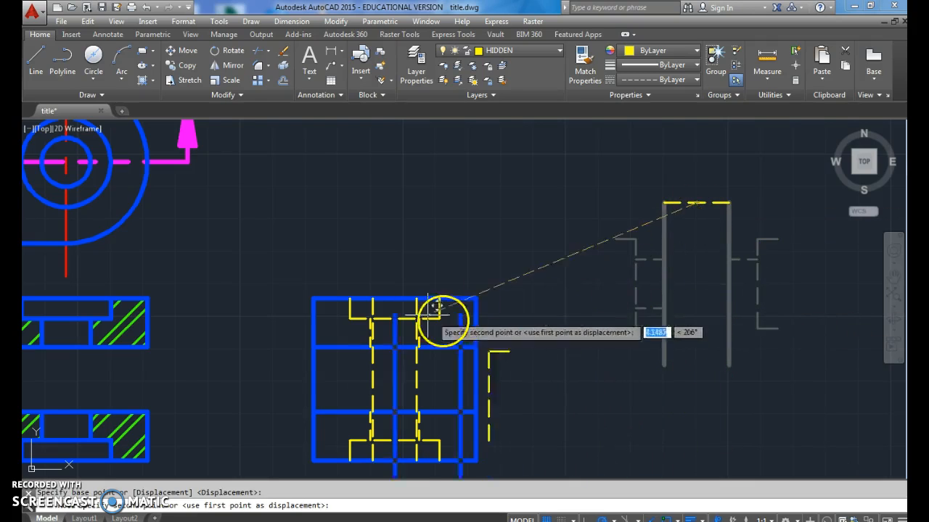
{"action": "left_click", "coordinate": [392, 298]}
{"action": "left_click", "coordinate": [697, 233]}
{"action": "left_click", "coordinate": [663, 197]}
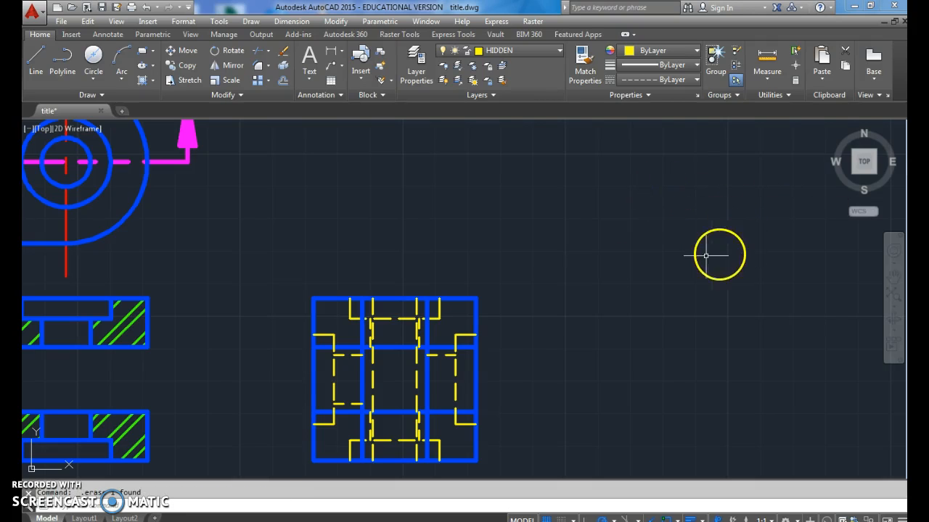
Draw the missing lower horizontal hidden hole line between the right-hand vertical slot line and the right counterbore's vertical line in the side view.
{"action": "middle_click_drag", "start_coordinate": [520, 394], "coordinate": [524, 334]}
{"action": "scroll", "coordinate": [429, 337], "scroll_direction": "up", "scroll_amount": 2}
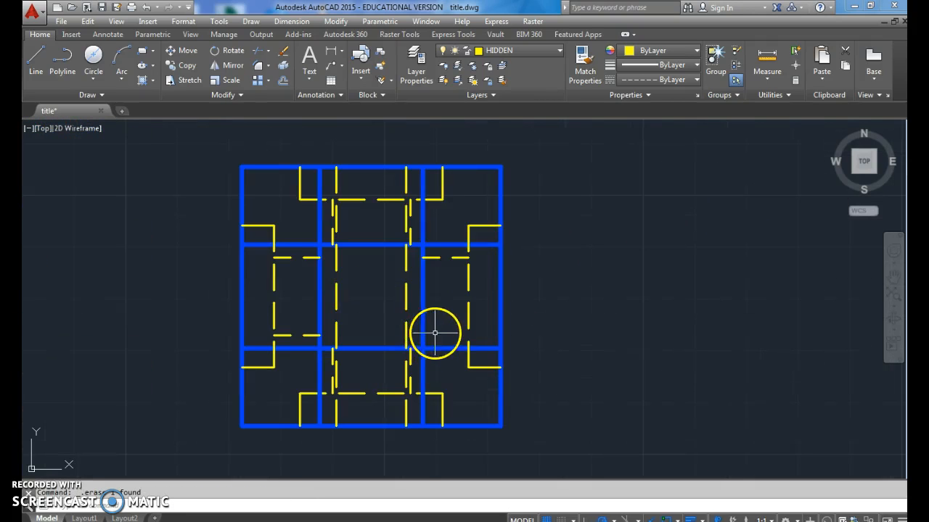
{"action": "left_click", "coordinate": [40, 63]}
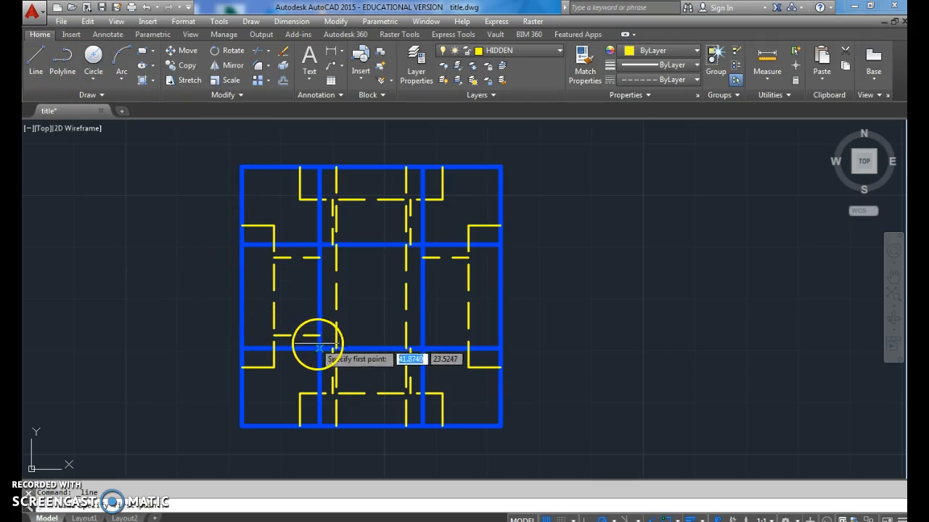
{"action": "left_click", "coordinate": [423, 336]}
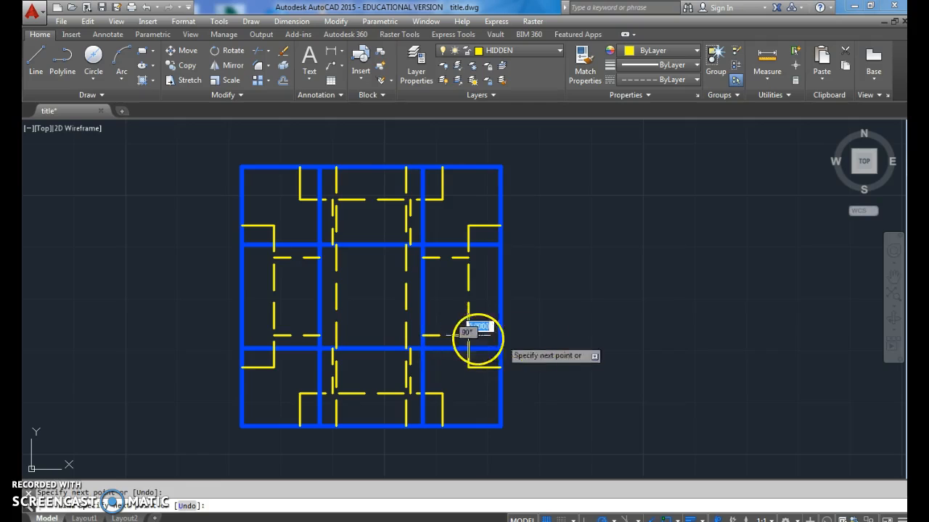
{"action": "scroll", "coordinate": [649, 312], "scroll_direction": "down", "scroll_amount": 4}
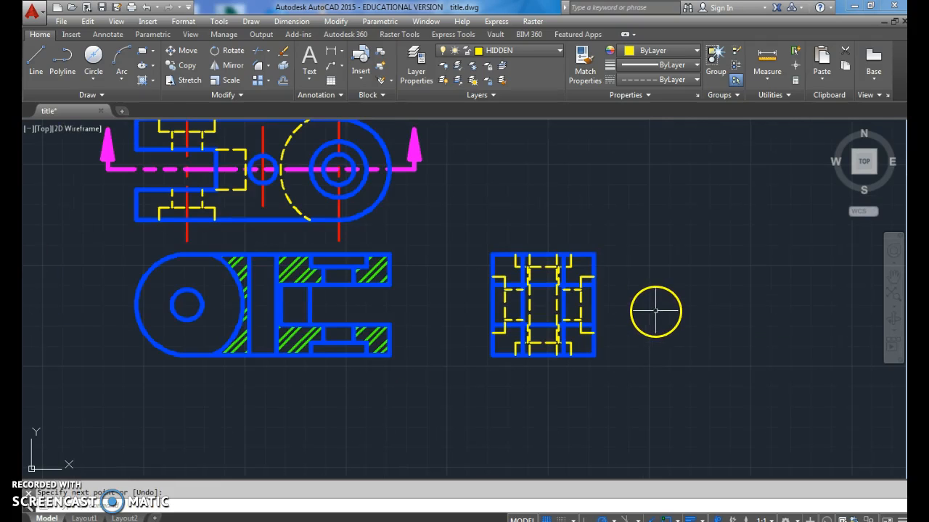
{"action": "mouse_move", "coordinate": [381, 291]}
{"action": "middle_mouse_down"}
{"action": "mouse_move", "coordinate": [373, 342]}
{"action": "mouse_move", "coordinate": [387, 369]}
{"action": "middle_mouse_up"}
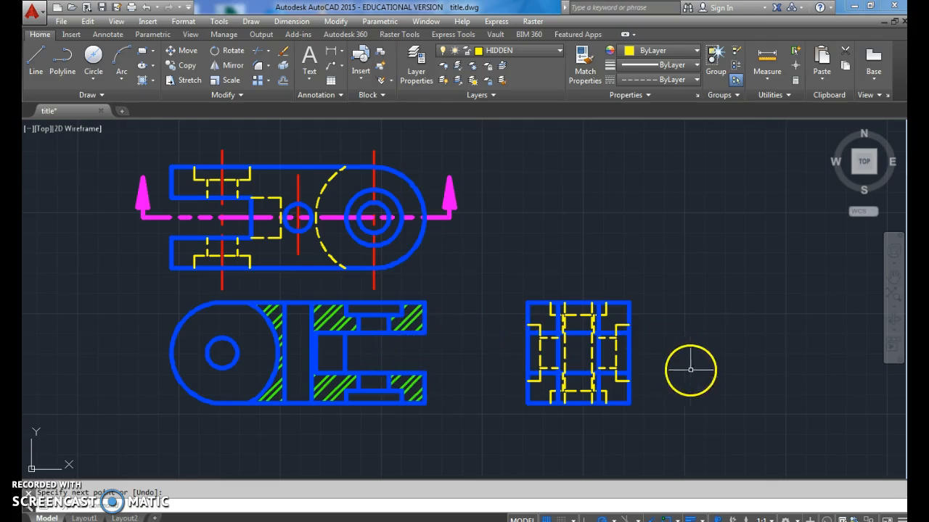
{"action": "middle_click_drag", "start_coordinate": [485, 314], "coordinate": [490, 319]}
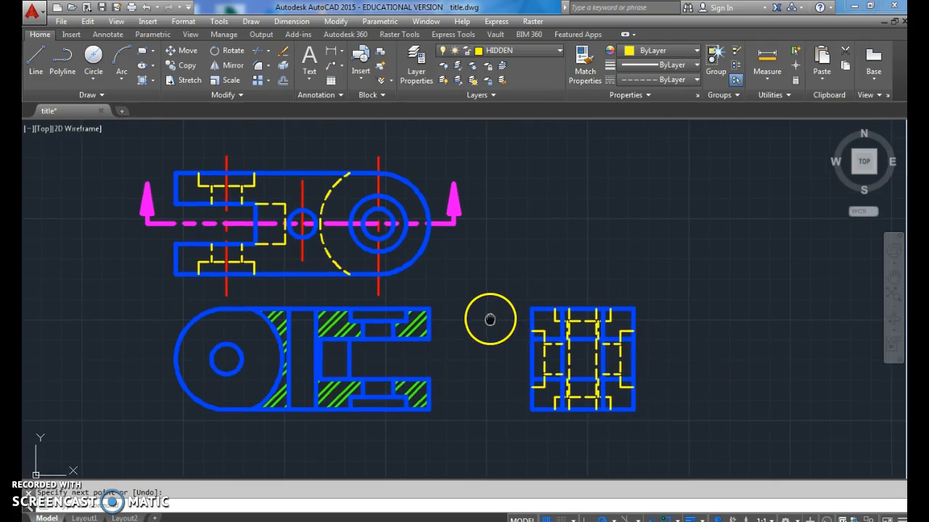